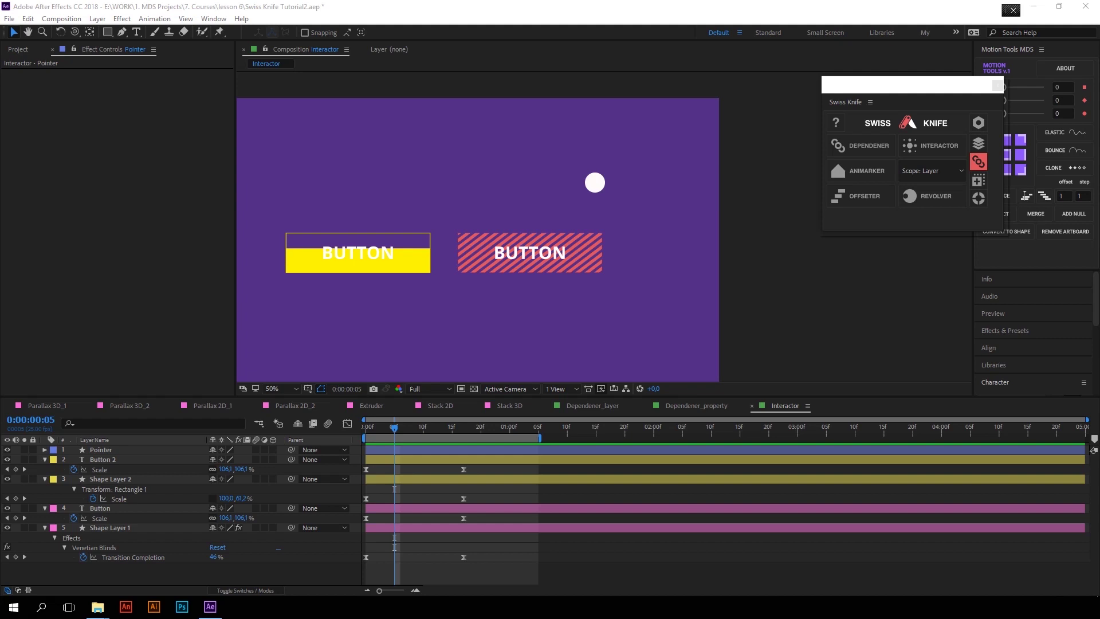
Preview the button animation from the first frame, then scrub to frame 23.
{"action": "left_click", "coordinate": [922, 139]}
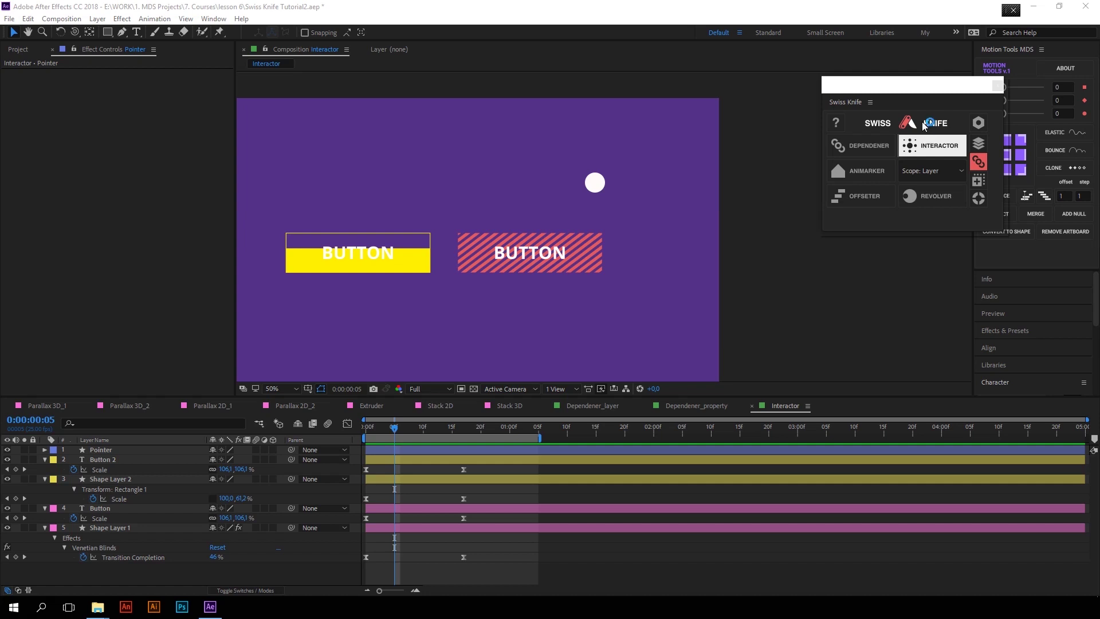
{"action": "left_click", "coordinate": [366, 427]}
{"action": "key", "text": "space"}
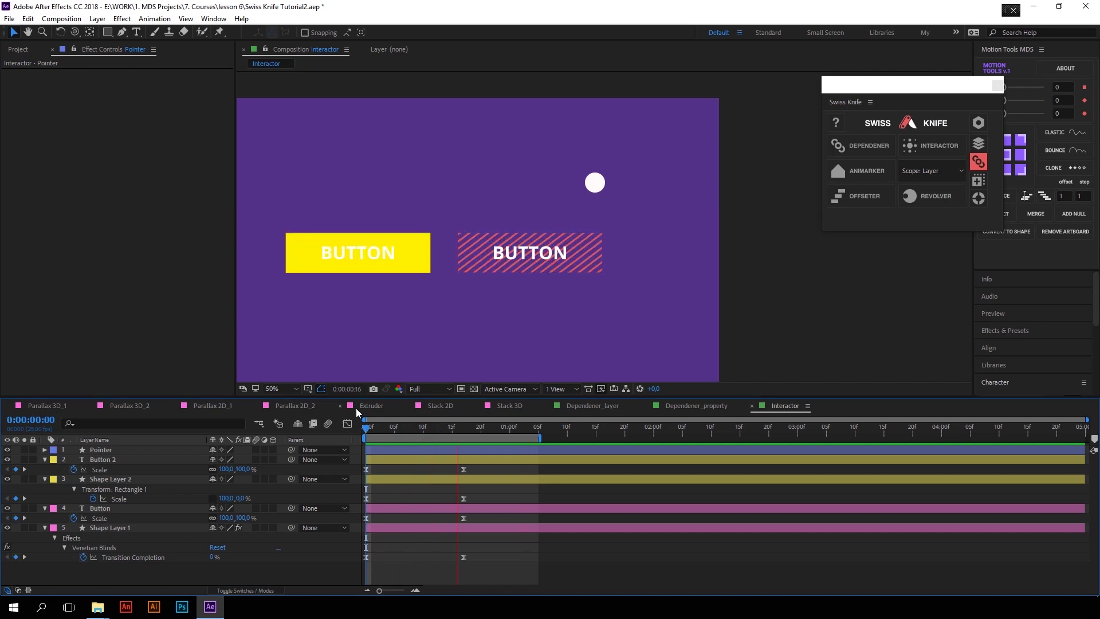
{"action": "mouse_move", "coordinate": [497, 428]}
{"action": "left_mouse_down"}
{"action": "mouse_move", "coordinate": [509, 425]}
{"action": "mouse_move", "coordinate": [498, 427]}
{"action": "left_mouse_up"}
Inspect Shape Layer 1, Button, Shape Layer 2 and Button 2 keyframes, then return to frame 10.
{"action": "left_click", "coordinate": [473, 527]}
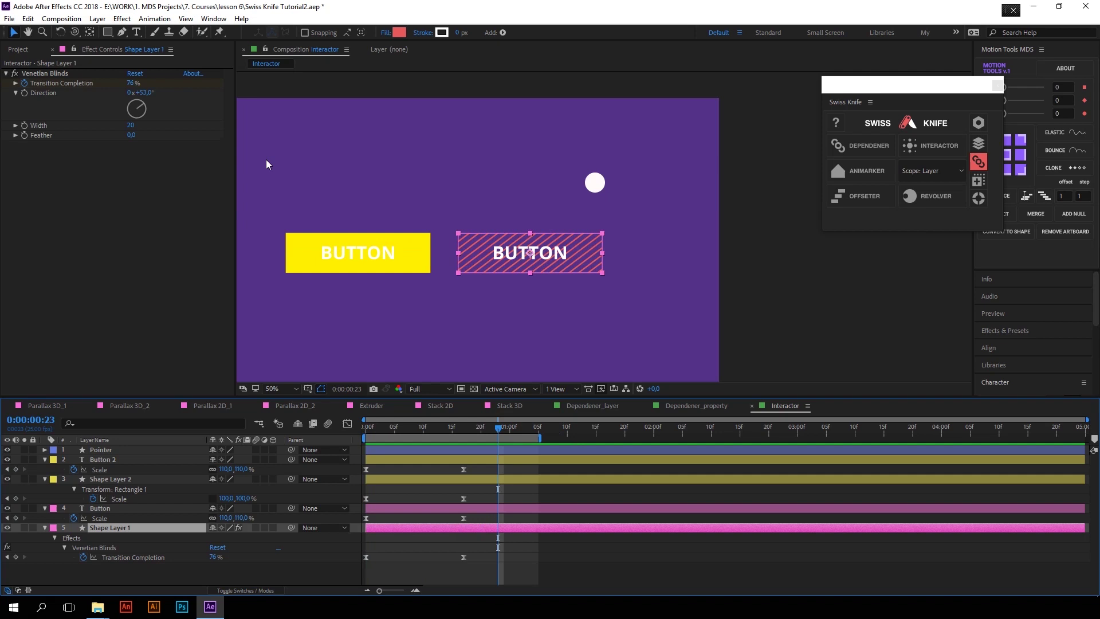
{"action": "left_click", "coordinate": [101, 509]}
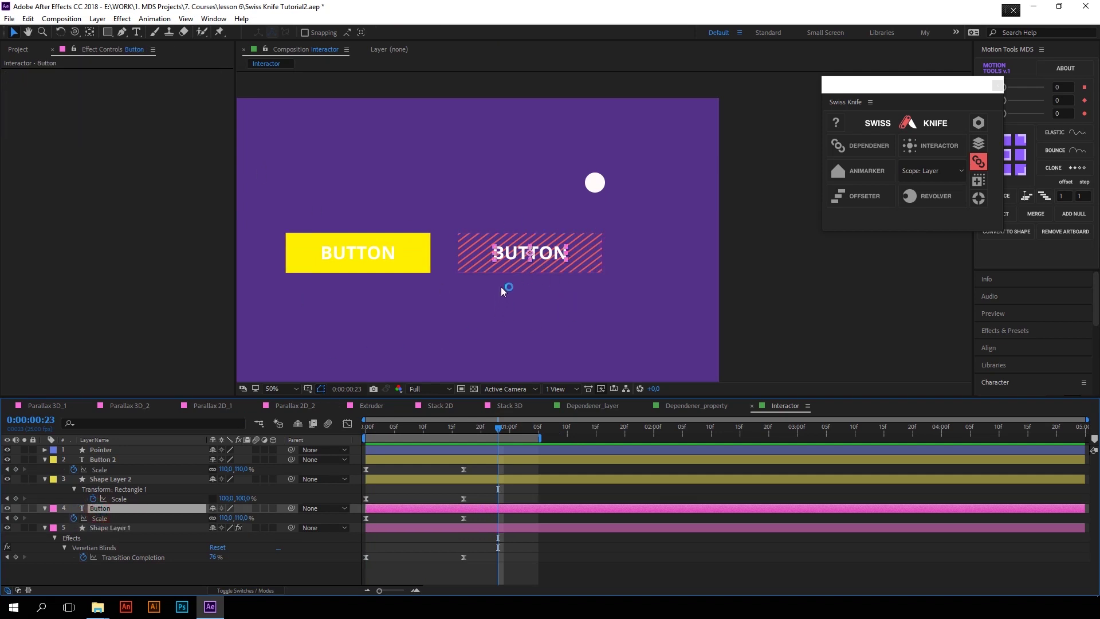
{"action": "left_click", "coordinate": [117, 480]}
{"action": "left_click", "coordinate": [118, 460], "text": "ctrl"}
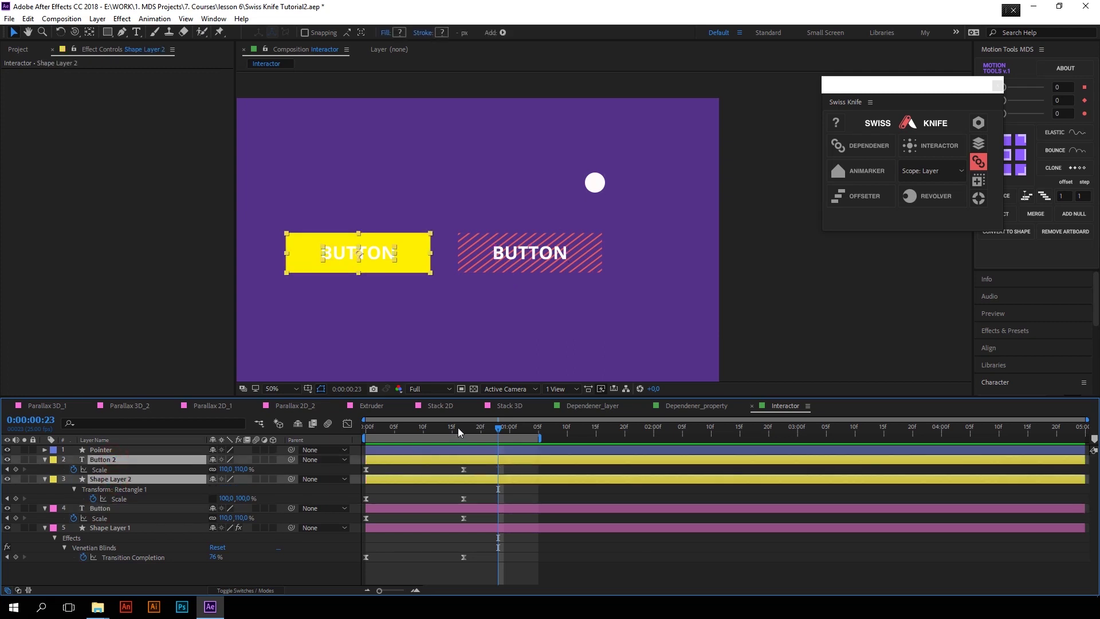
{"action": "left_click_drag", "start_coordinate": [459, 427], "coordinate": [423, 427]}
{"action": "key", "text": "space"}
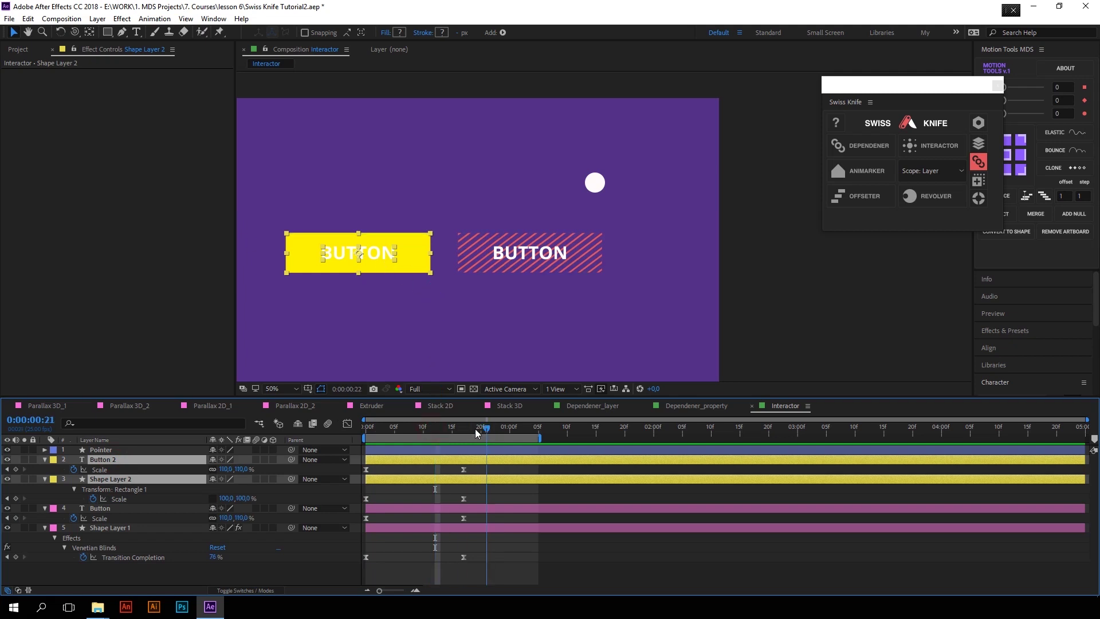
Select the four button layers plus the Pointer ball and apply Swiss Knife's Interactor.
{"action": "left_click", "coordinate": [596, 182]}
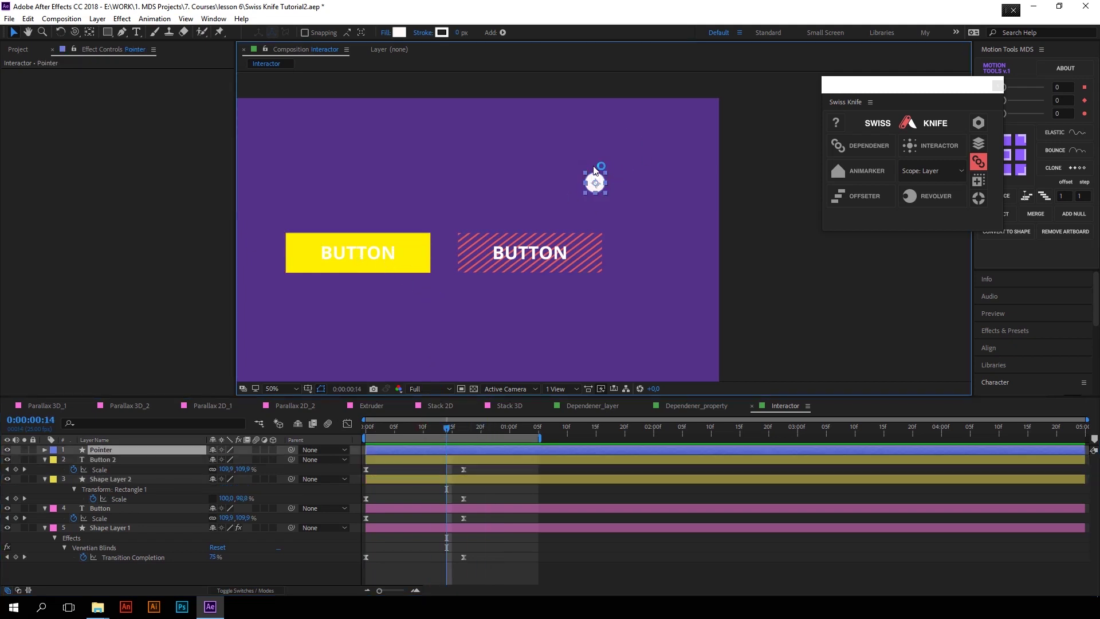
{"action": "left_click", "coordinate": [115, 460]}
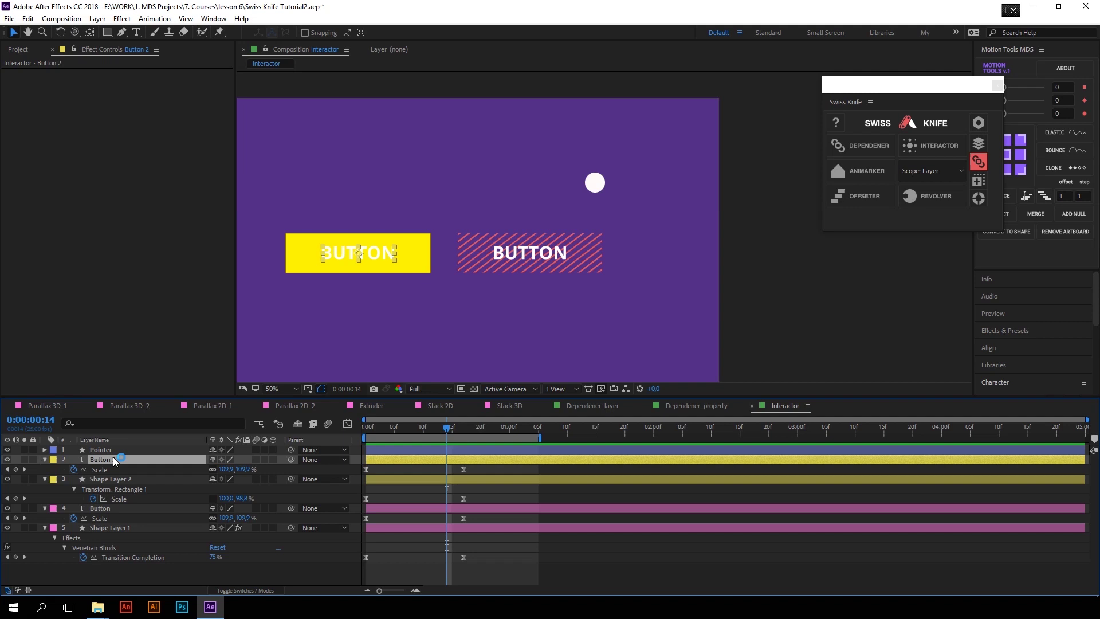
{"action": "left_click_drag", "start_coordinate": [486, 472], "coordinate": [334, 577]}
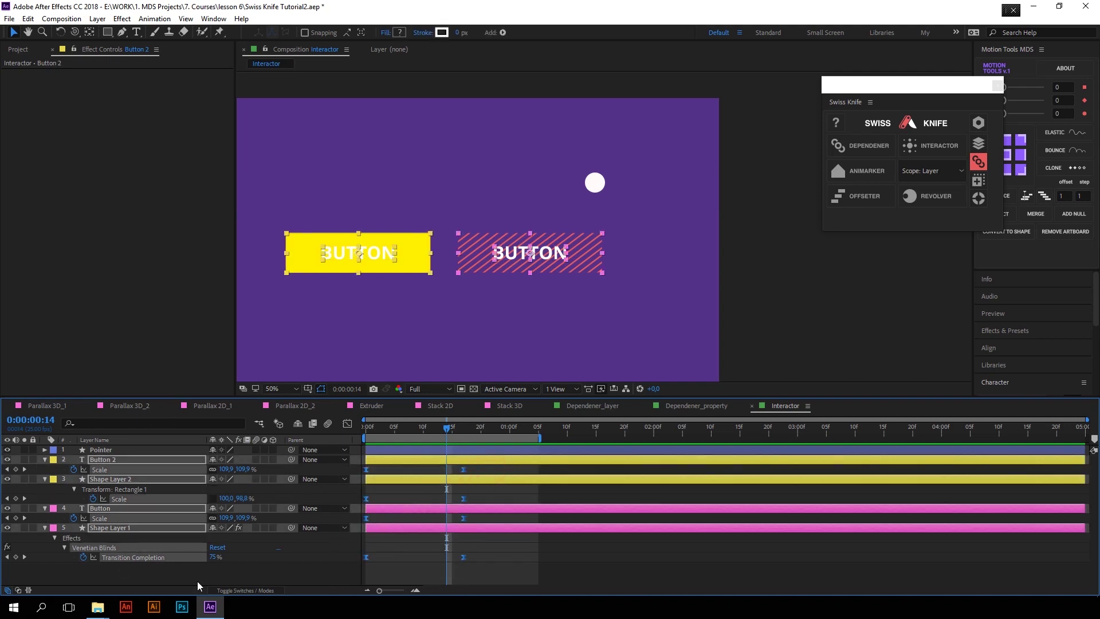
{"action": "left_click", "coordinate": [117, 451], "text": "ctrl"}
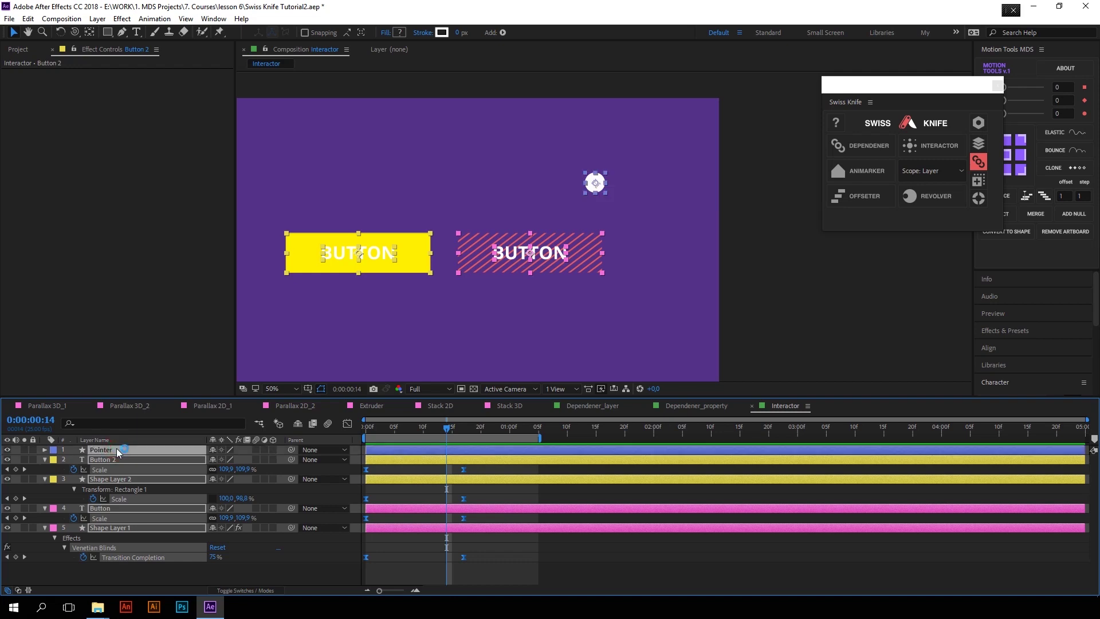
{"action": "left_click", "coordinate": [916, 147]}
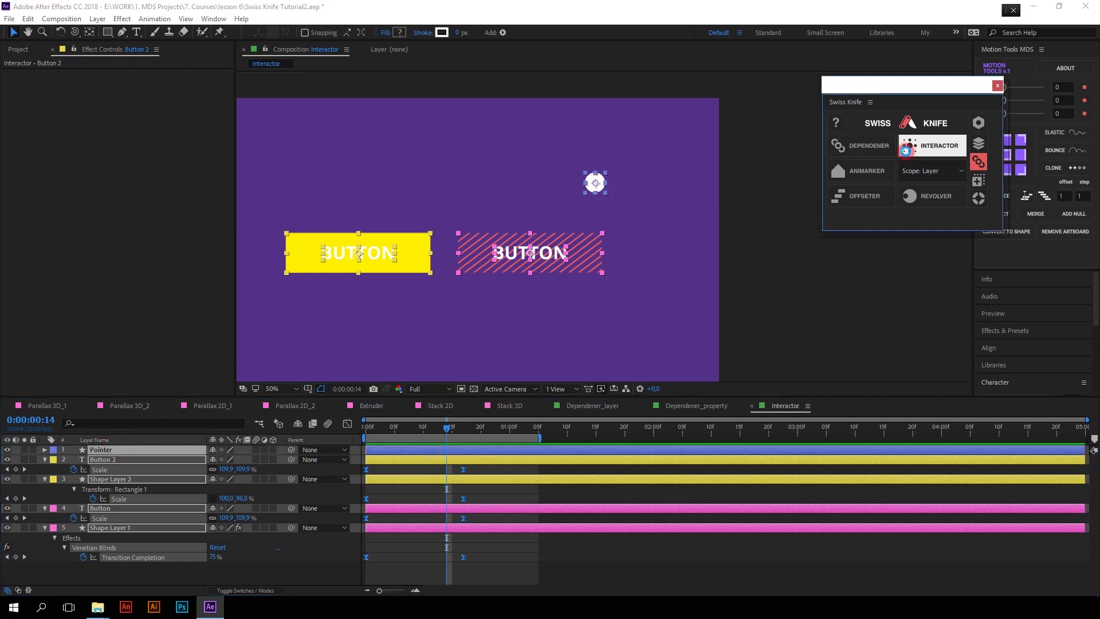
Test the interaction by moving the Pointer ball onto the right button, then undo.
{"action": "left_click", "coordinate": [595, 182]}
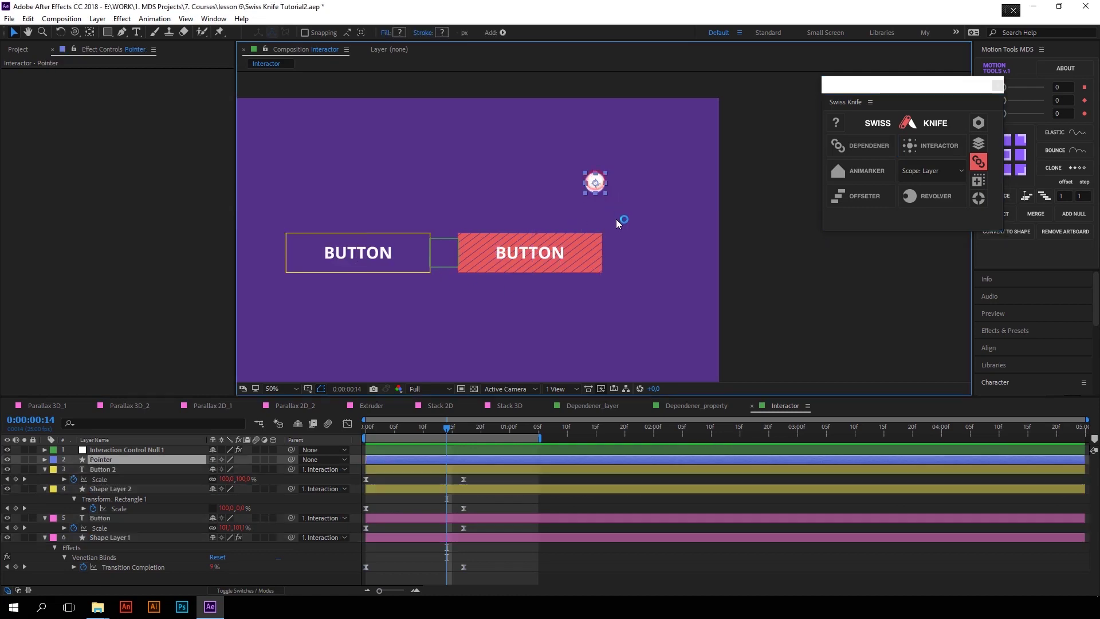
{"action": "left_click_drag", "start_coordinate": [589, 203], "coordinate": [519, 144]}
{"action": "key", "text": "ctrl+z"}
{"action": "key", "text": "ctrl+z"}
{"action": "key", "text": "ctrl+z"}
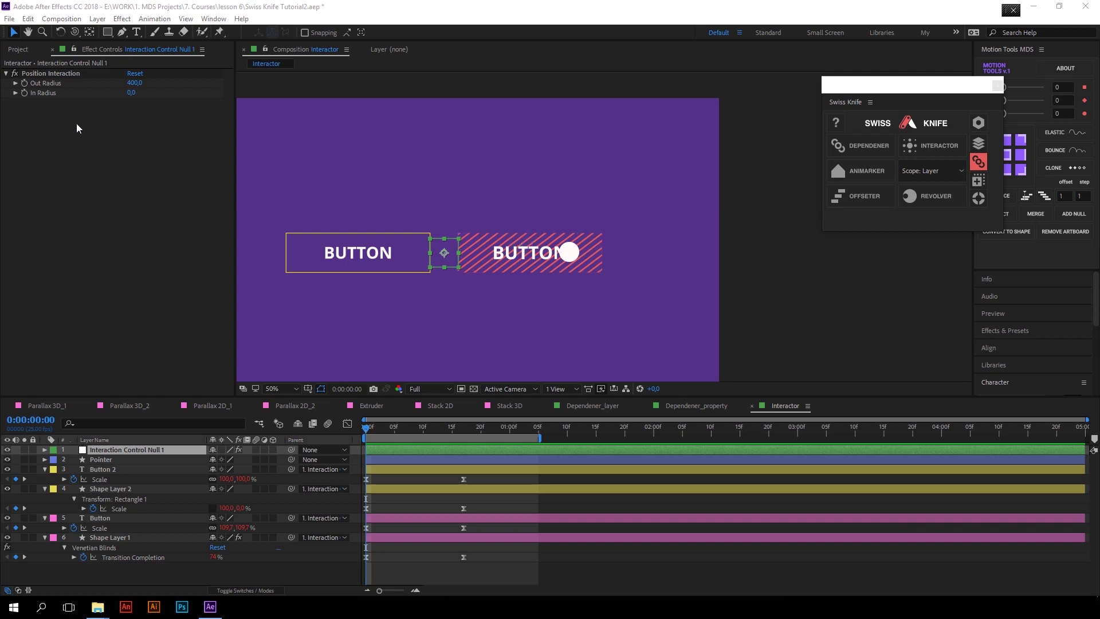
Set the interaction's Out Radius to 200.
{"action": "left_click", "coordinate": [136, 90]}
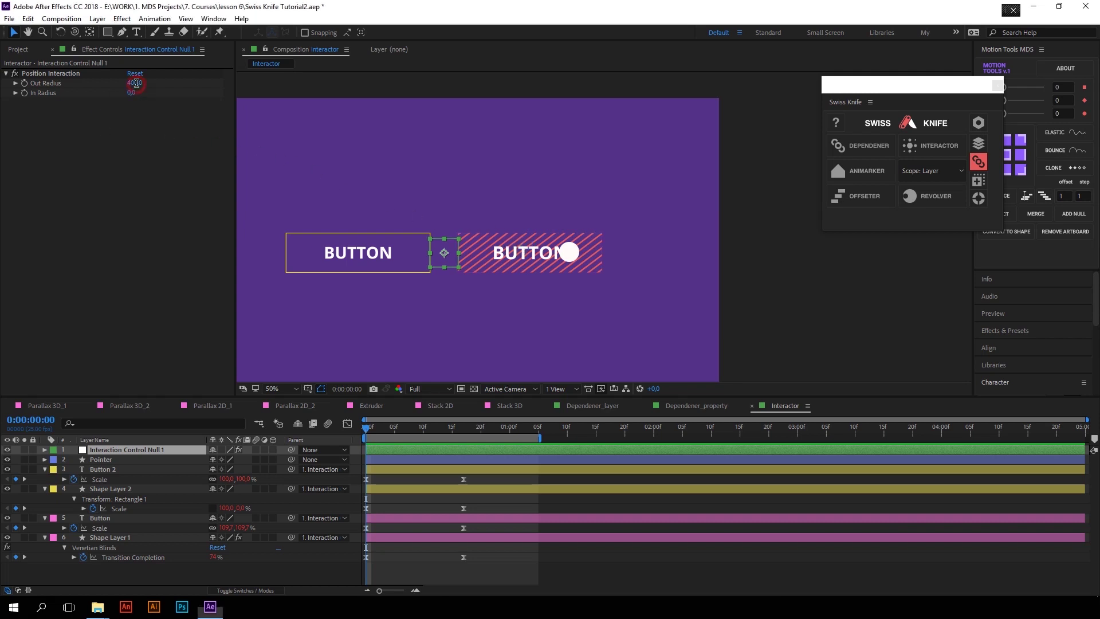
{"action": "type", "text": "200"}
{"action": "key", "text": "Return"}
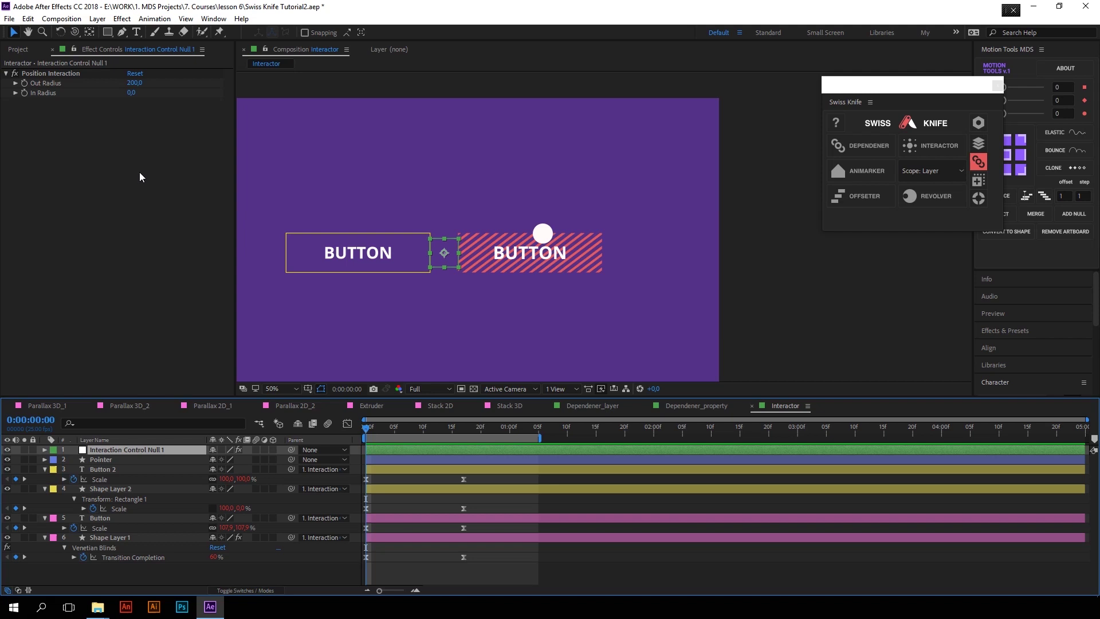
Delete Interaction Control Null 1 and reapply Interactor to the four buttons plus Pointer as Position Interaction effects.
{"action": "left_click", "coordinate": [133, 449]}
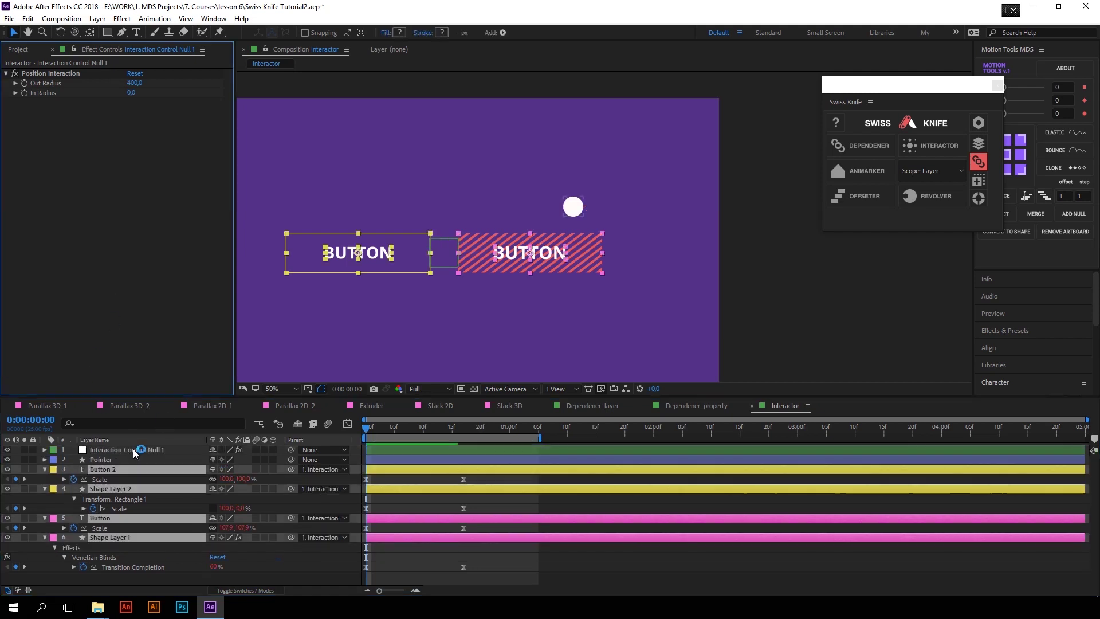
{"action": "key", "text": "Delete"}
{"action": "key", "text": "ctrl+a"}
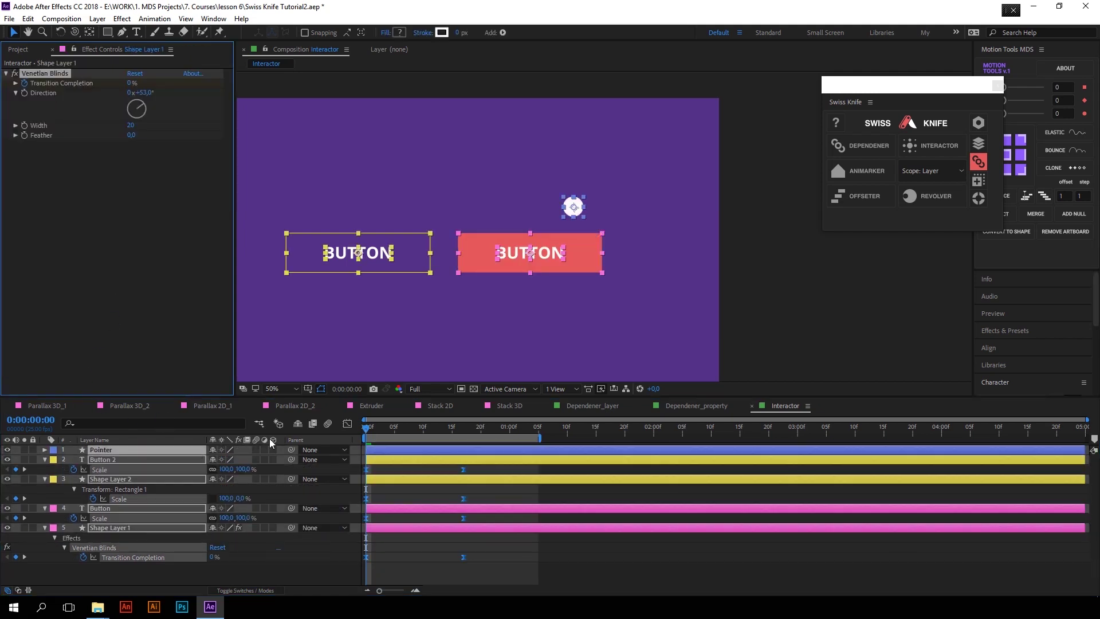
{"action": "left_click_drag", "start_coordinate": [528, 579], "coordinate": [353, 456]}
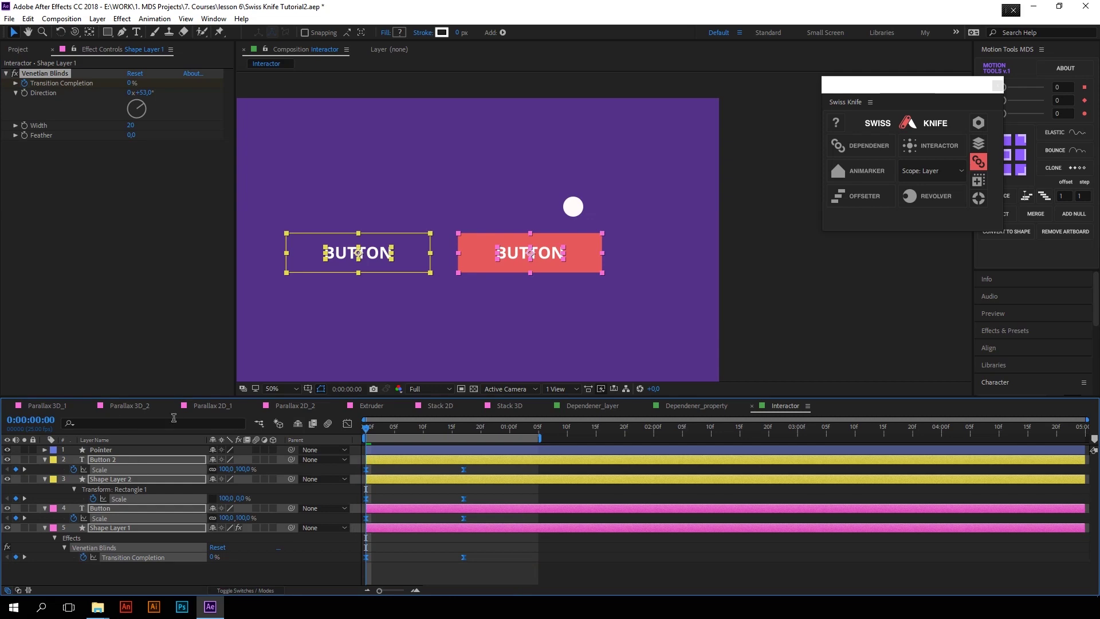
{"action": "left_click", "coordinate": [116, 452], "text": "ctrl"}
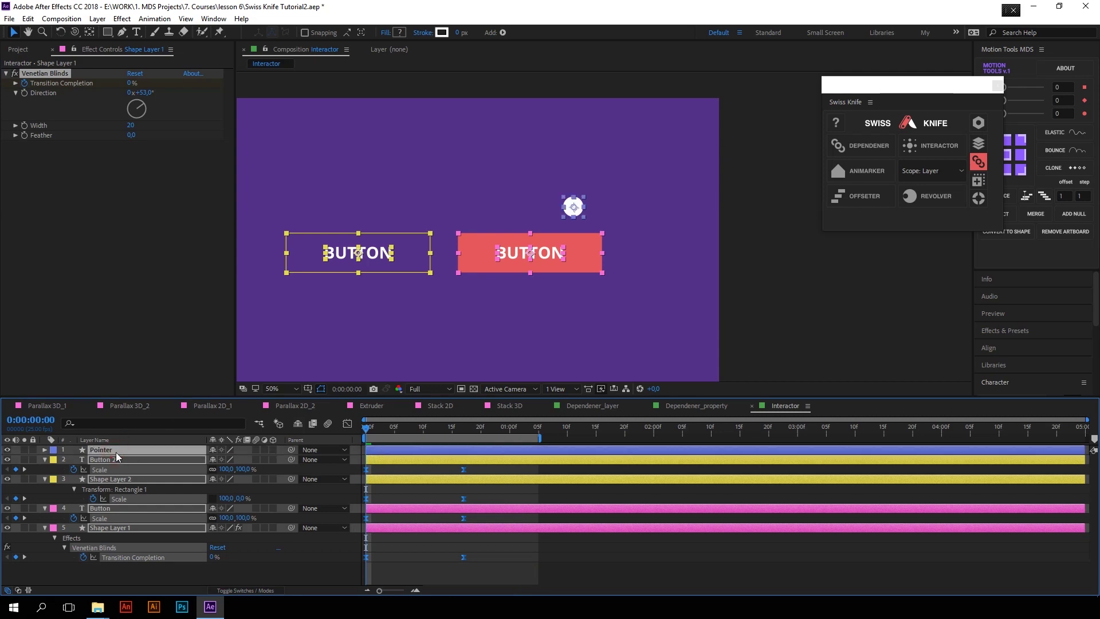
{"action": "left_click", "coordinate": [949, 155]}
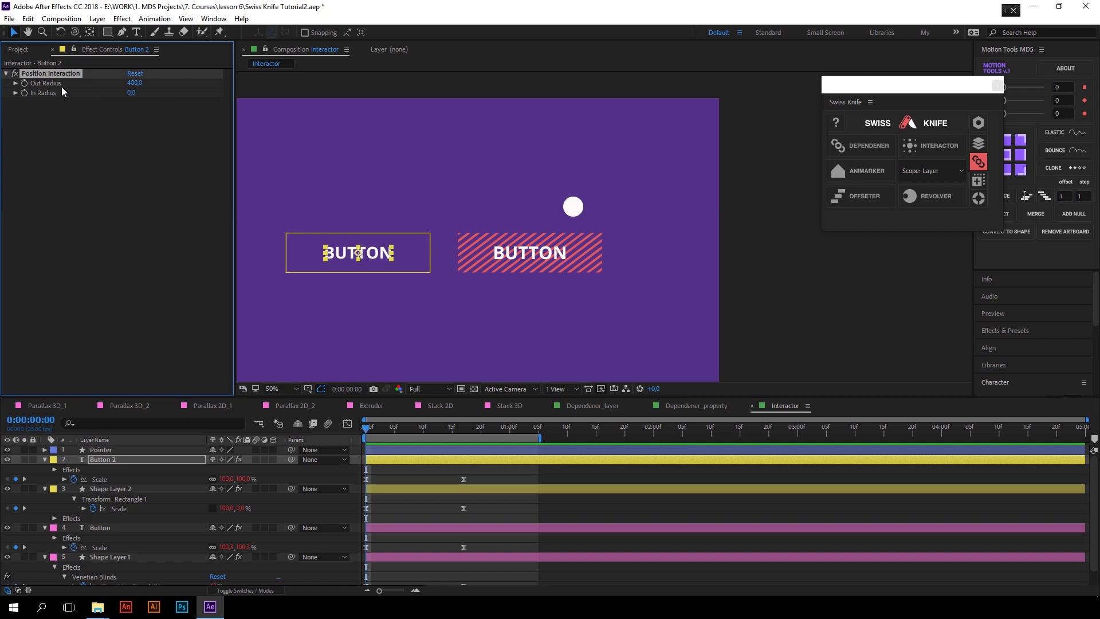
Give Button 2 an Out Radius of 100 and move the ball onto the left button to test.
{"action": "left_click", "coordinate": [112, 488]}
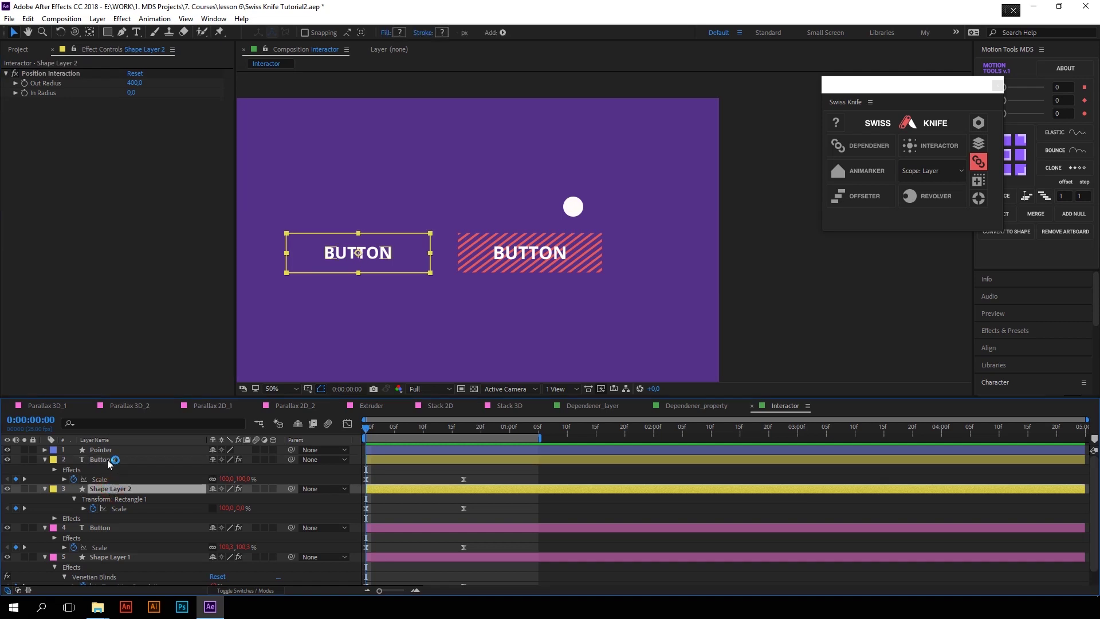
{"action": "left_click", "coordinate": [112, 459]}
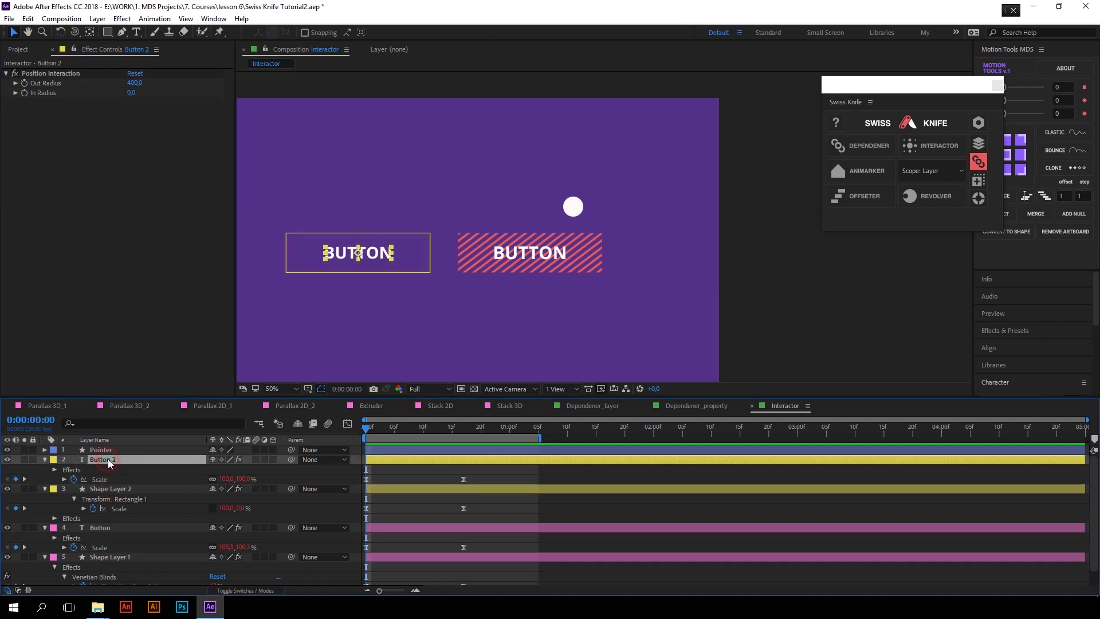
{"action": "left_click", "coordinate": [137, 83]}
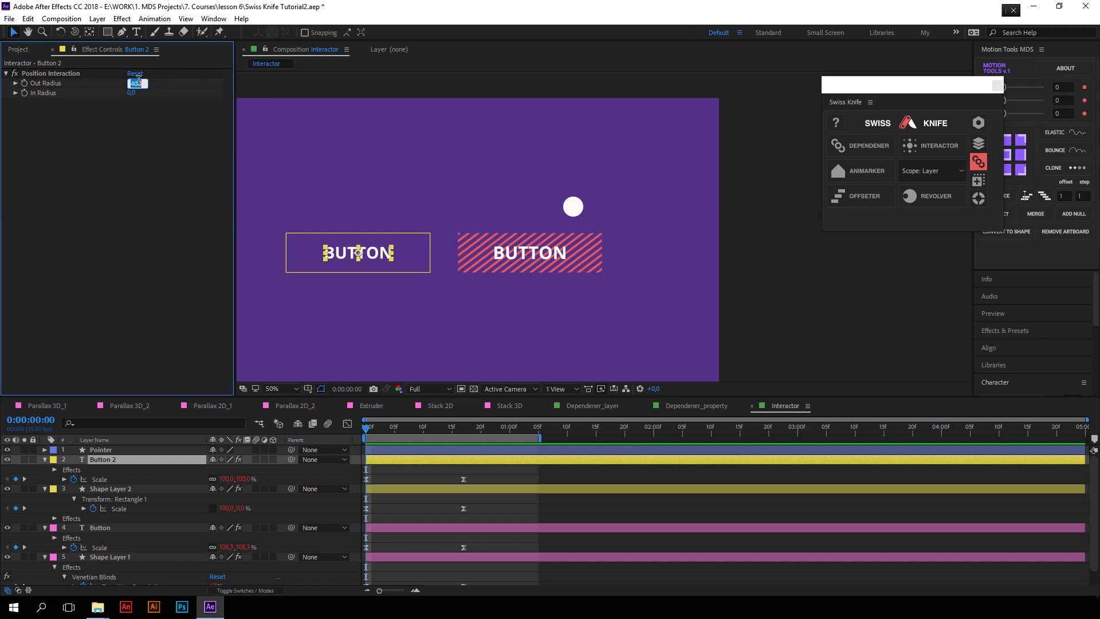
{"action": "type", "text": "12"}
{"action": "key", "text": "Return"}
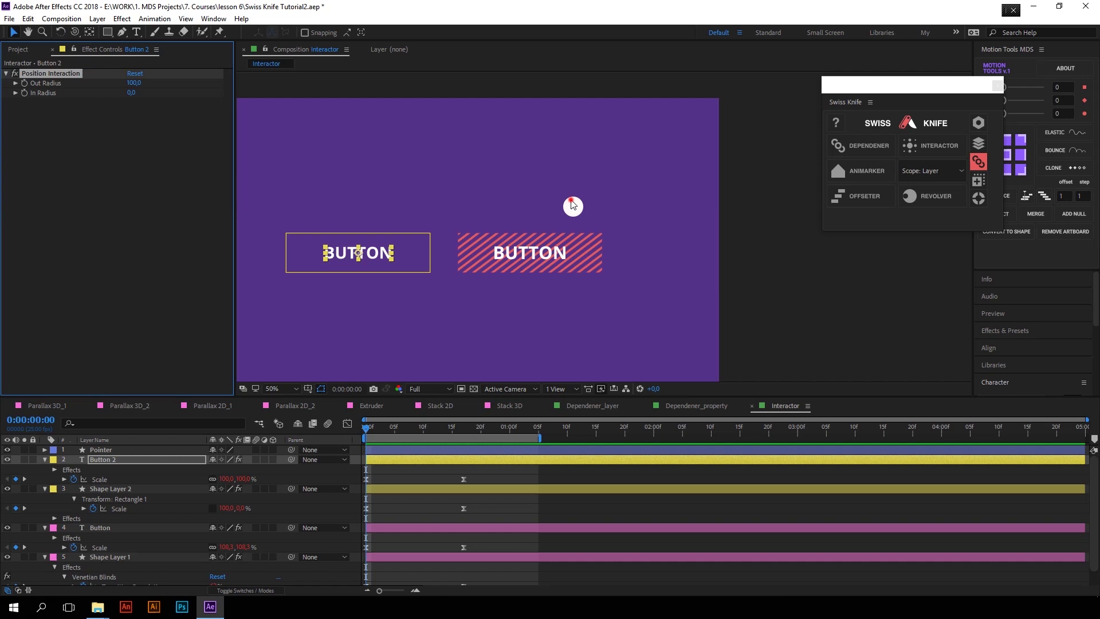
{"action": "left_click", "coordinate": [576, 207]}
{"action": "left_click_drag", "start_coordinate": [582, 208], "coordinate": [361, 257]}
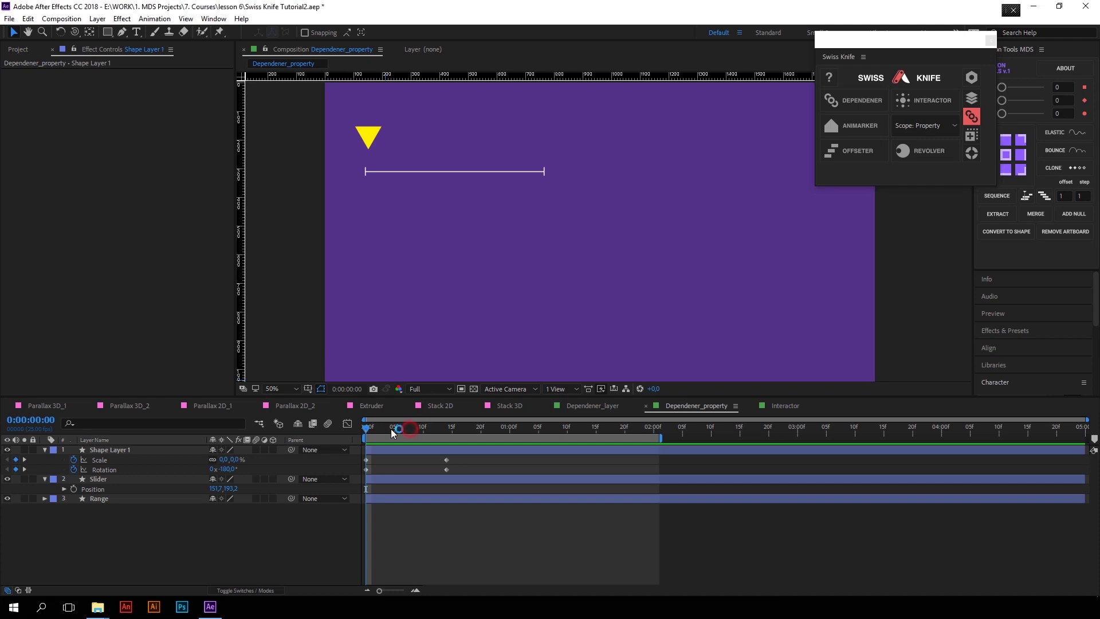
Preview the Dependener_property star growing and stop at the 1-second mark.
{"action": "key", "text": "space"}
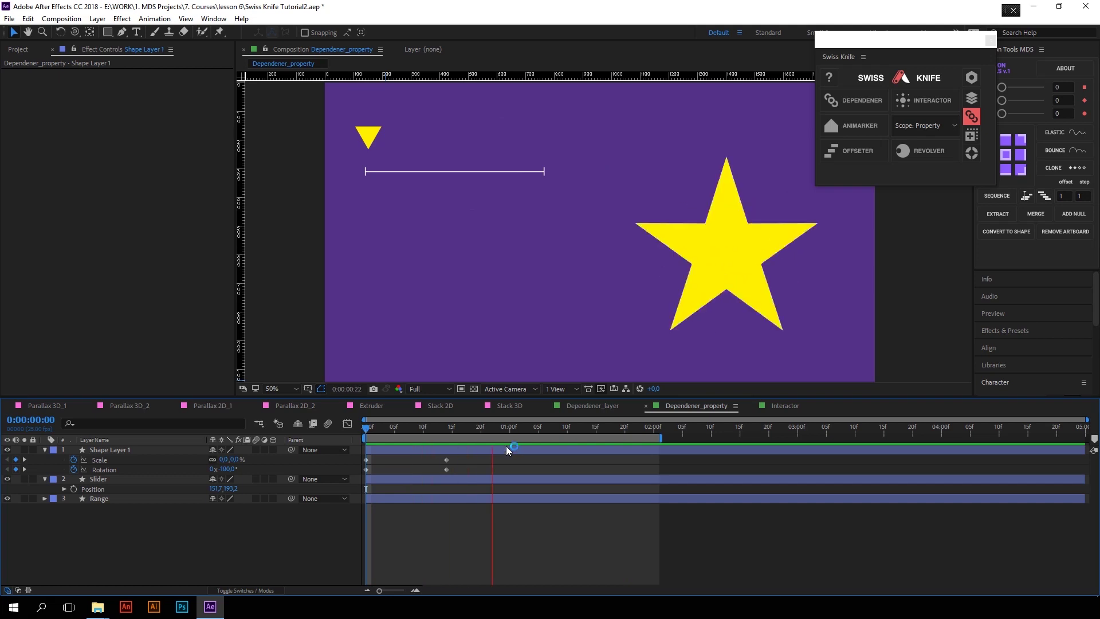
{"action": "left_click", "coordinate": [511, 429]}
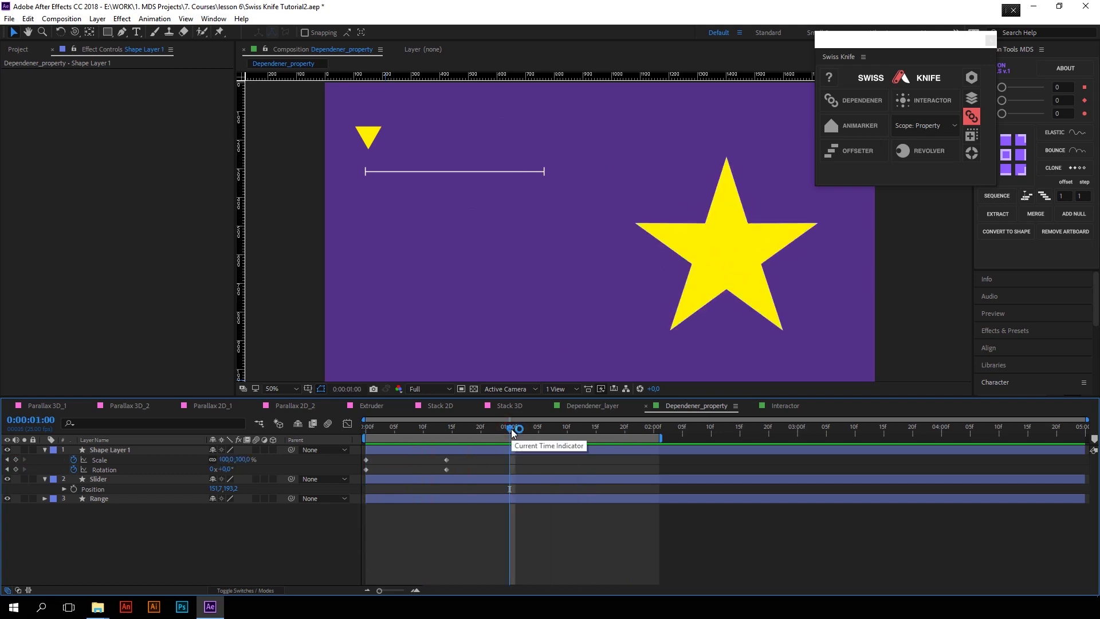
Keyframe the Slider triangle's Position from 0:00 to 0:23 sliding right, then select both keyframes.
{"action": "left_click", "coordinate": [421, 483]}
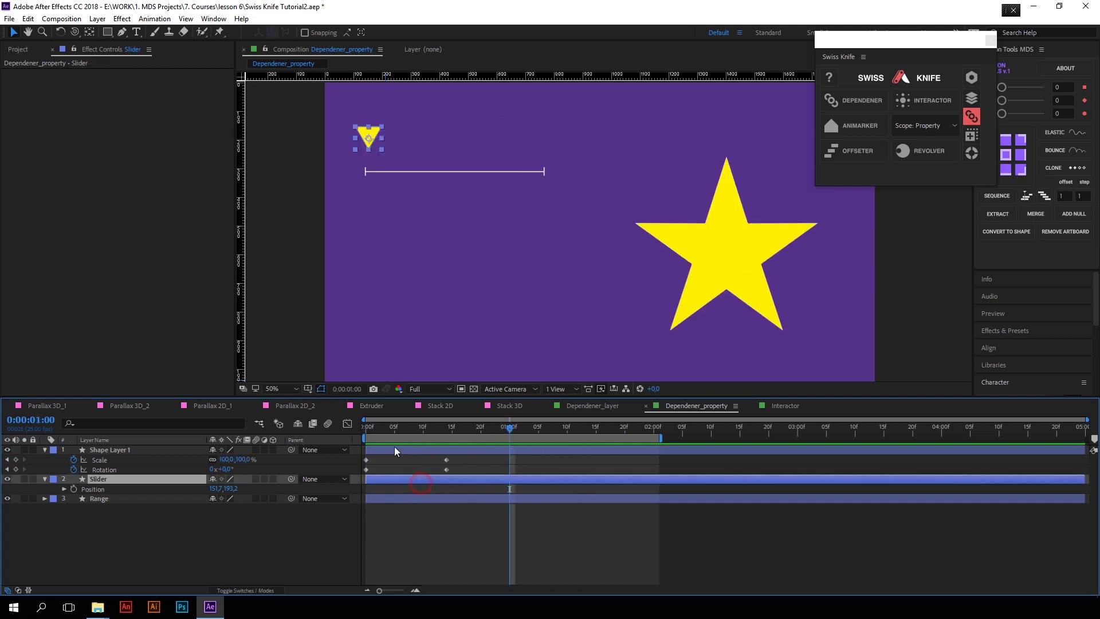
{"action": "left_click", "coordinate": [365, 429]}
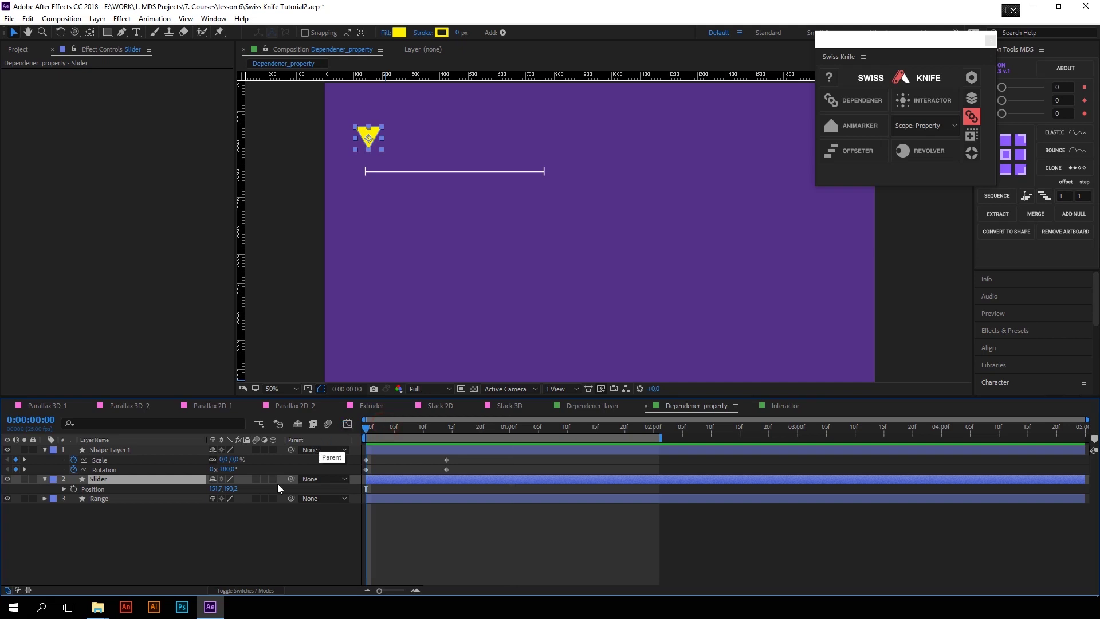
{"action": "left_click", "coordinate": [74, 489]}
{"action": "left_click_drag", "start_coordinate": [370, 428], "coordinate": [499, 436]}
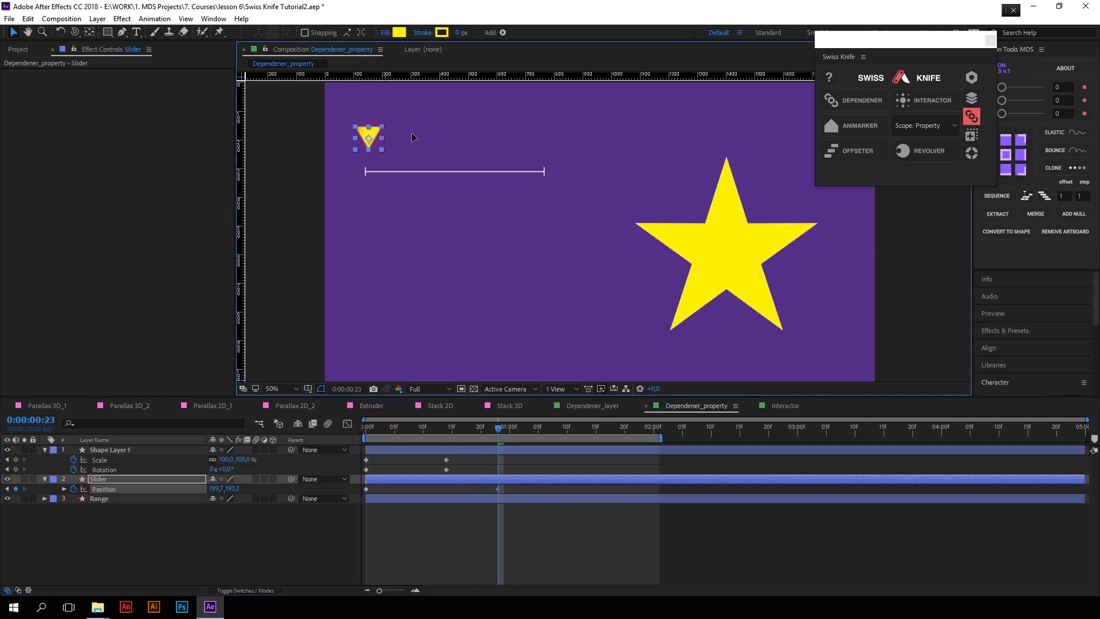
{"action": "left_click_drag", "start_coordinate": [368, 138], "coordinate": [545, 138]}
{"action": "left_click", "coordinate": [368, 429]}
{"action": "key", "text": "space"}
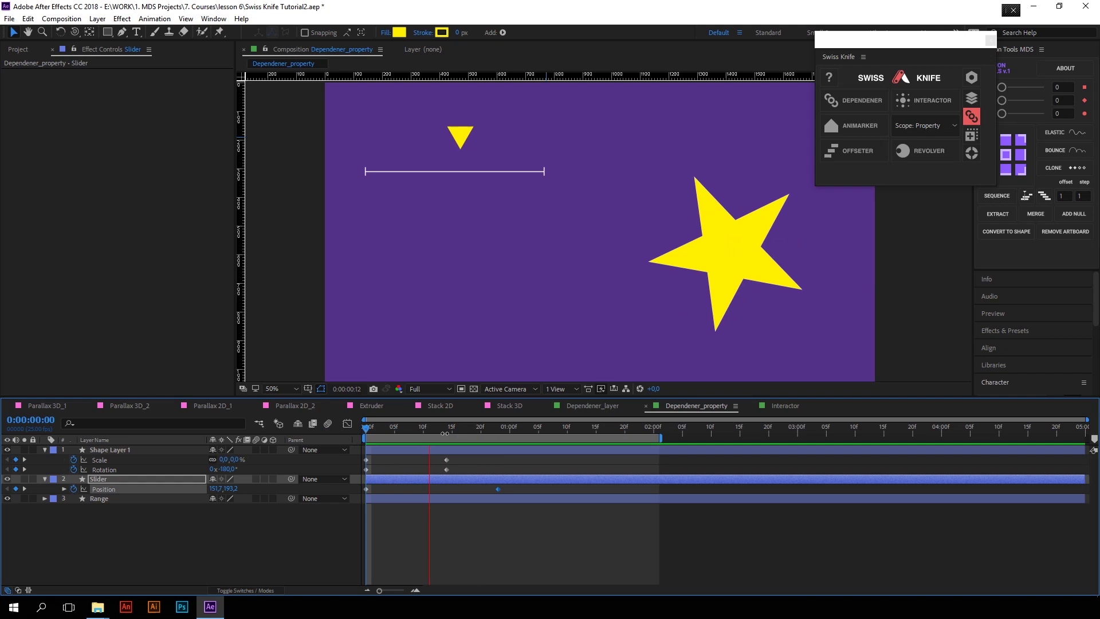
{"action": "key", "text": "space"}
{"action": "left_click", "coordinate": [506, 488]}
{"action": "left_click_drag", "start_coordinate": [507, 488], "coordinate": [360, 493]}
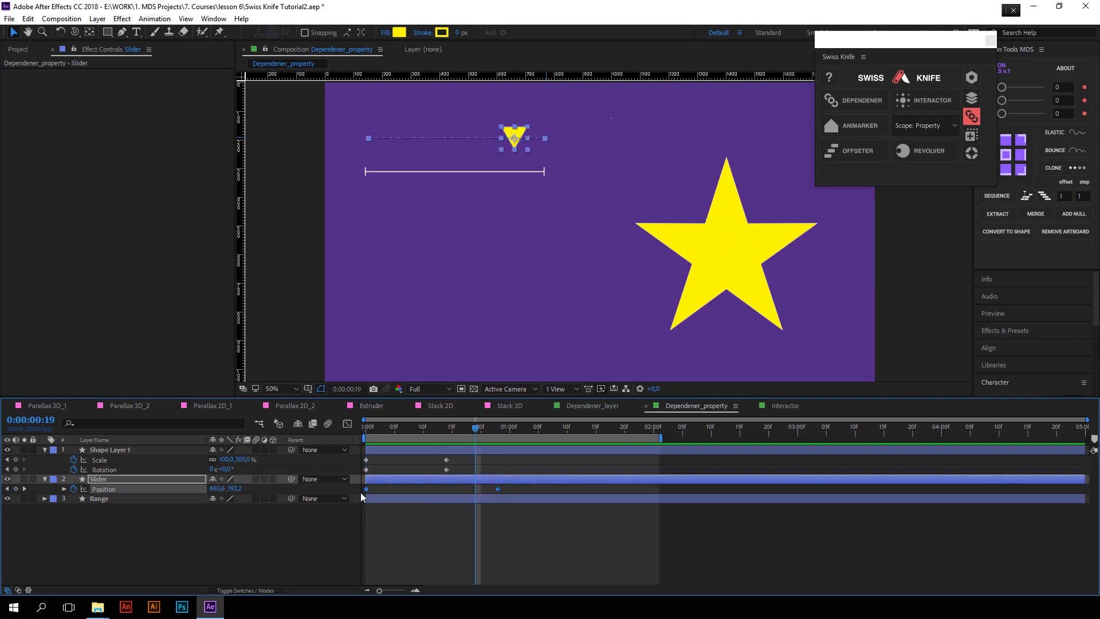
Link the star's Scale and Rotation keyframes to the Slider's Position keys with Dependener, then preview.
{"action": "left_click", "coordinate": [853, 102]}
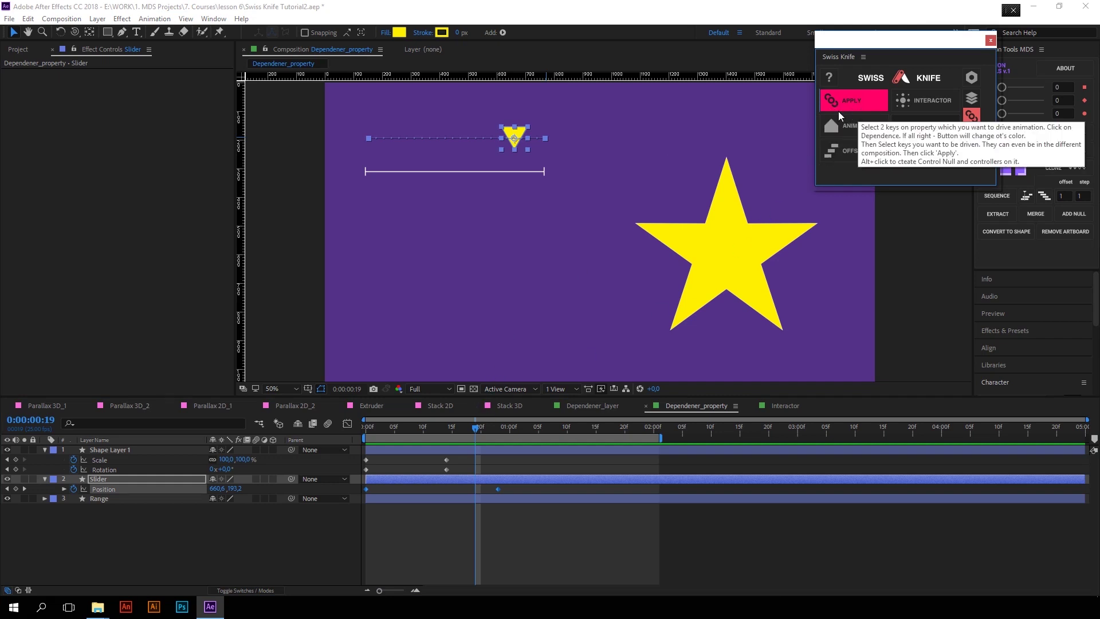
{"action": "left_click", "coordinate": [462, 460]}
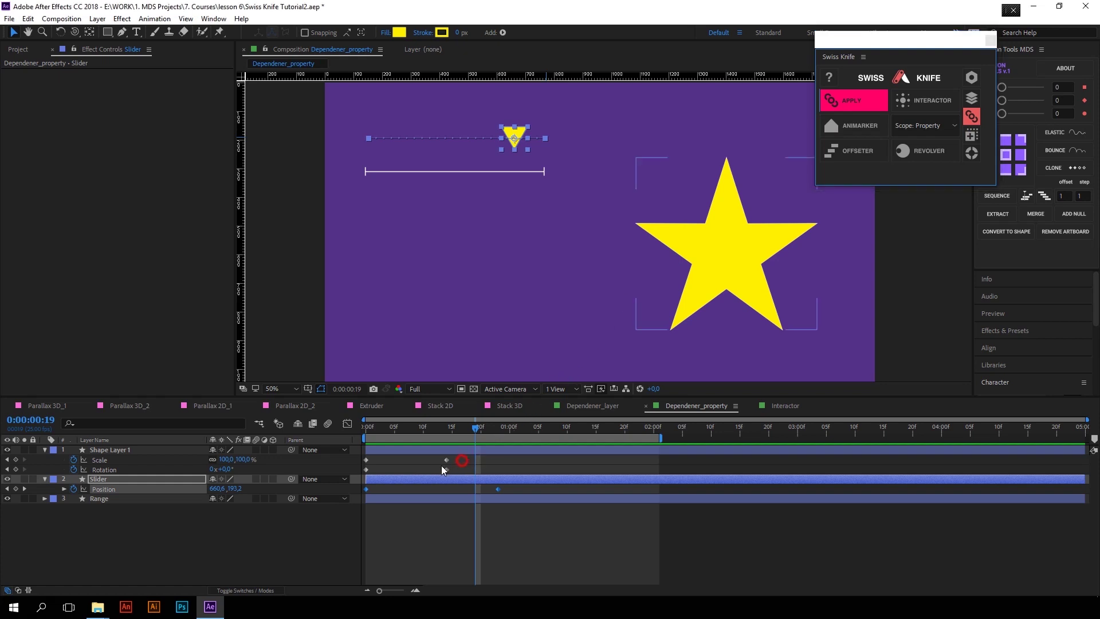
{"action": "left_click_drag", "start_coordinate": [442, 467], "coordinate": [356, 475]}
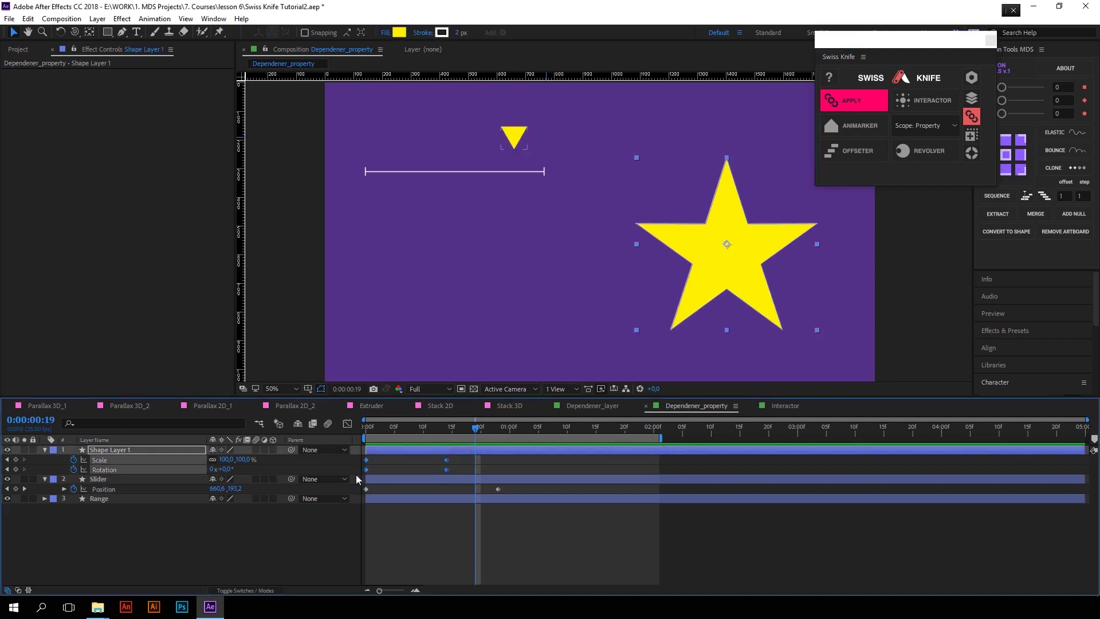
{"action": "left_click", "coordinate": [860, 106]}
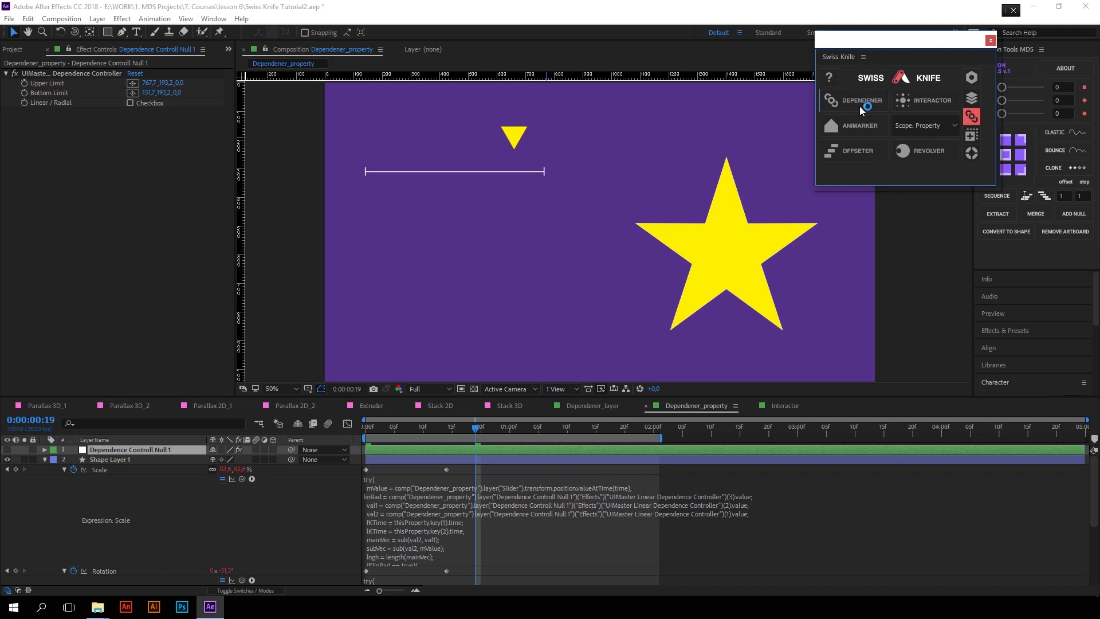
{"action": "left_click", "coordinate": [109, 460]}
{"action": "key", "text": "space"}
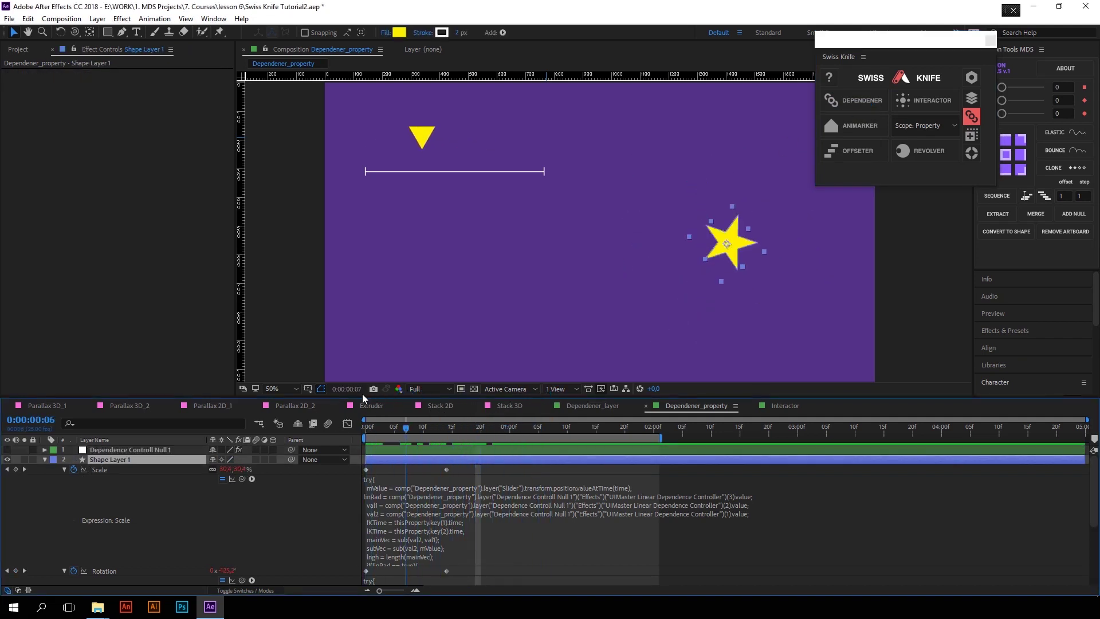
Drag the Slider triangle along the line to test the star's reaction.
{"action": "scroll", "coordinate": [456, 458], "scroll_direction": "down", "scroll_amount": 4}
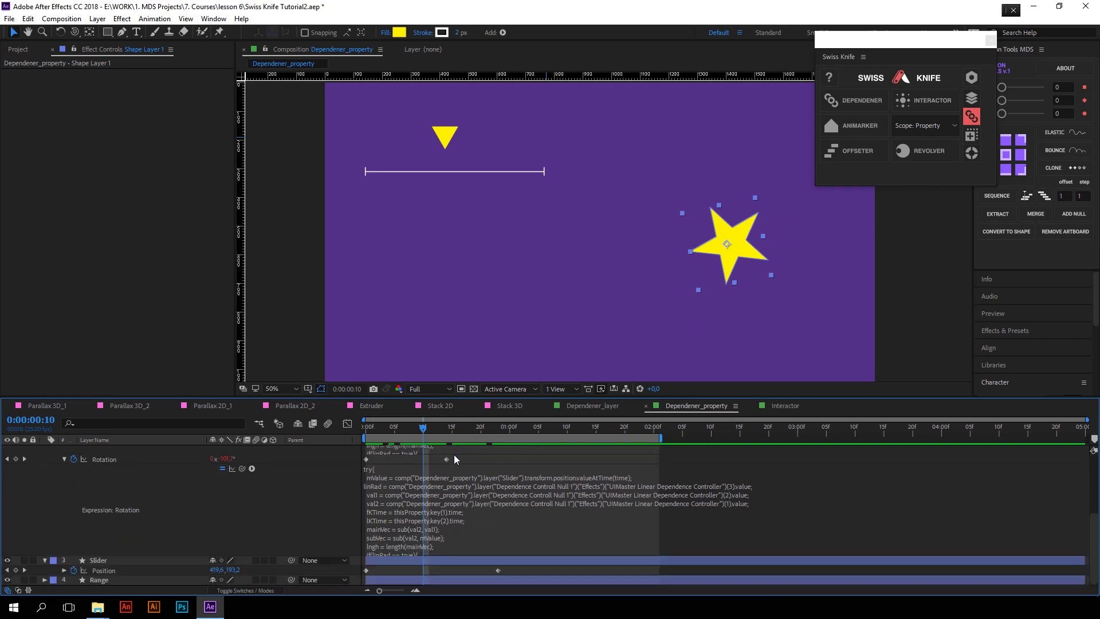
{"action": "left_click", "coordinate": [463, 572]}
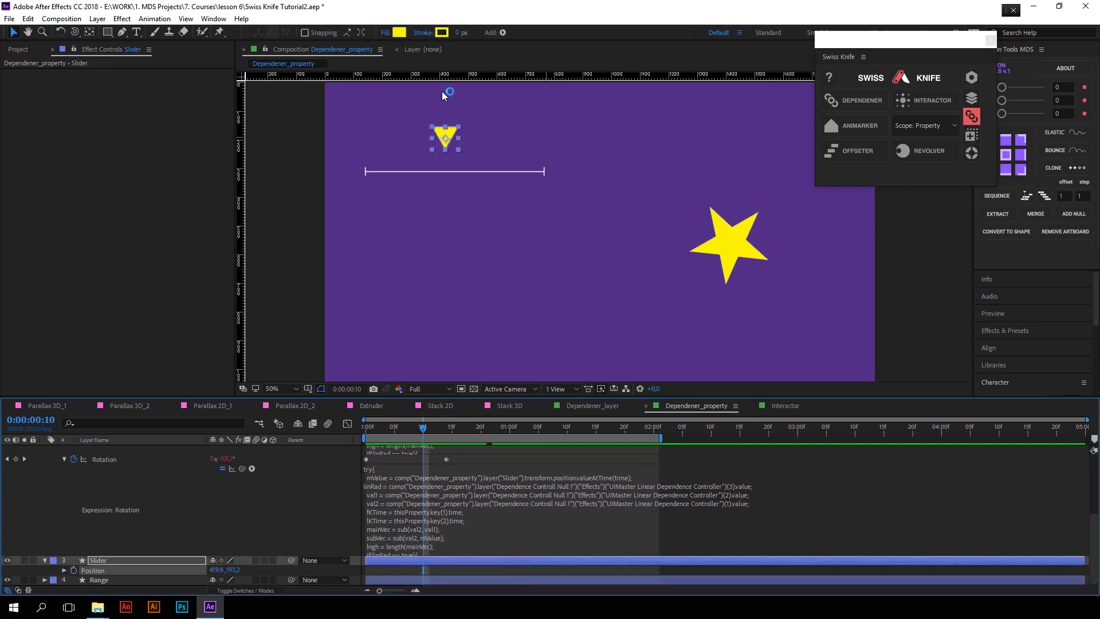
{"action": "left_click_drag", "start_coordinate": [446, 136], "coordinate": [552, 145]}
Drag Dependence Controll Null 1's Upper Limit point further right, then select the star layer.
{"action": "scroll", "coordinate": [431, 466], "scroll_direction": "up", "scroll_amount": 5}
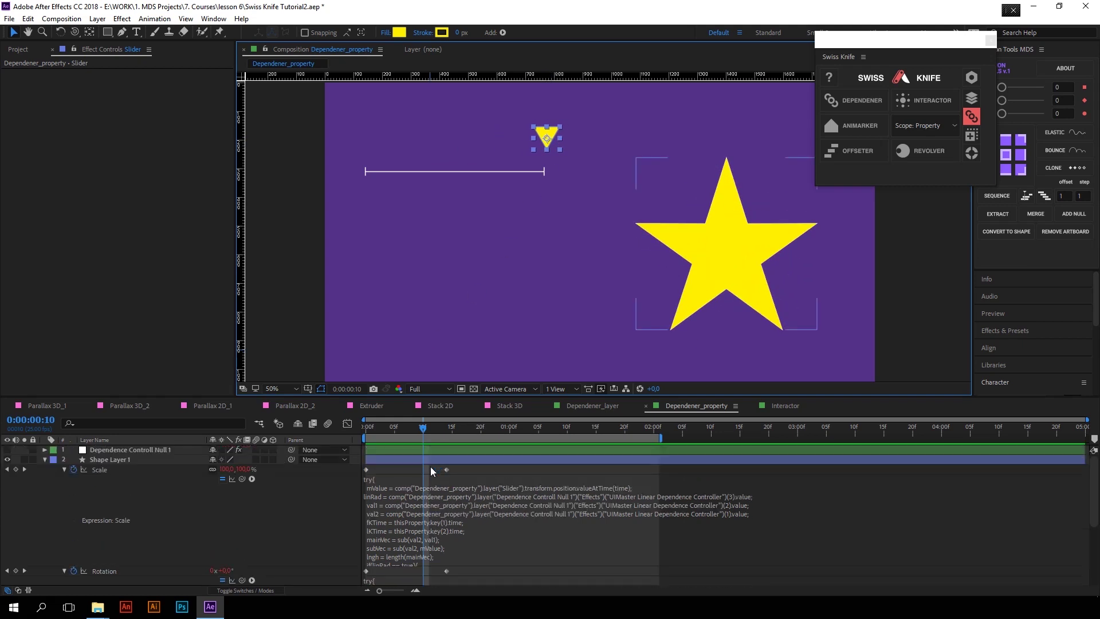
{"action": "left_click", "coordinate": [425, 452]}
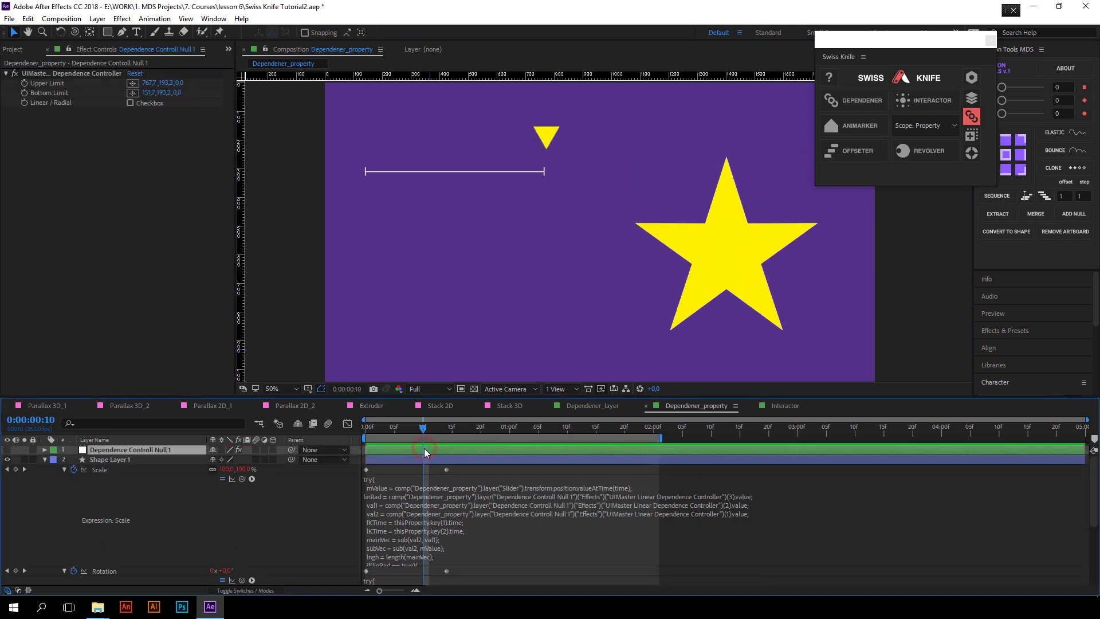
{"action": "left_click", "coordinate": [87, 79]}
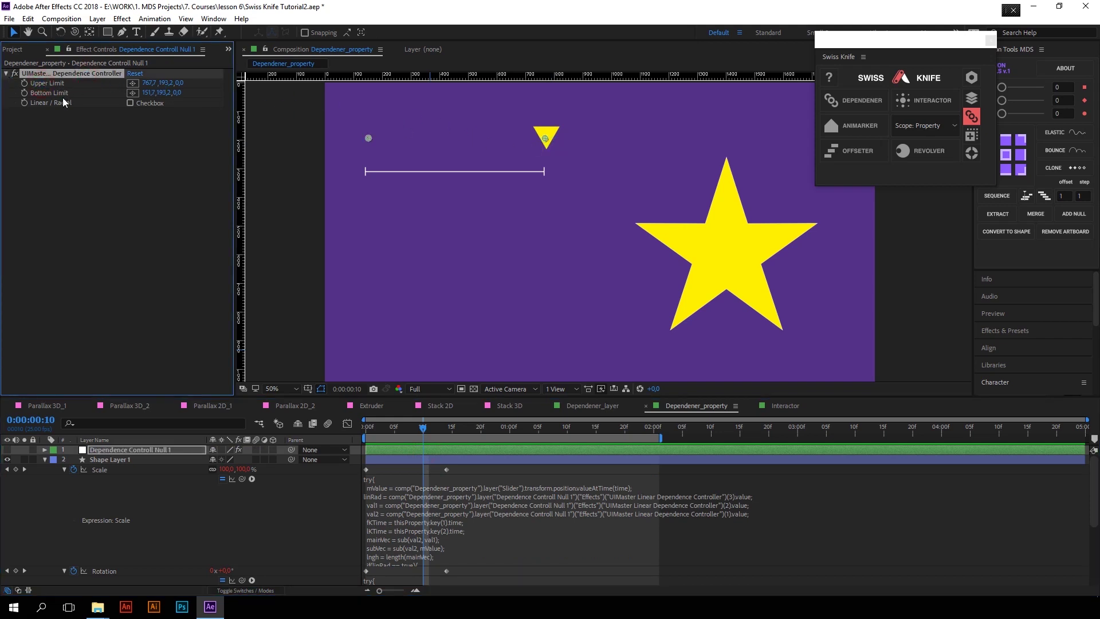
{"action": "left_click_drag", "start_coordinate": [545, 140], "coordinate": [600, 143]}
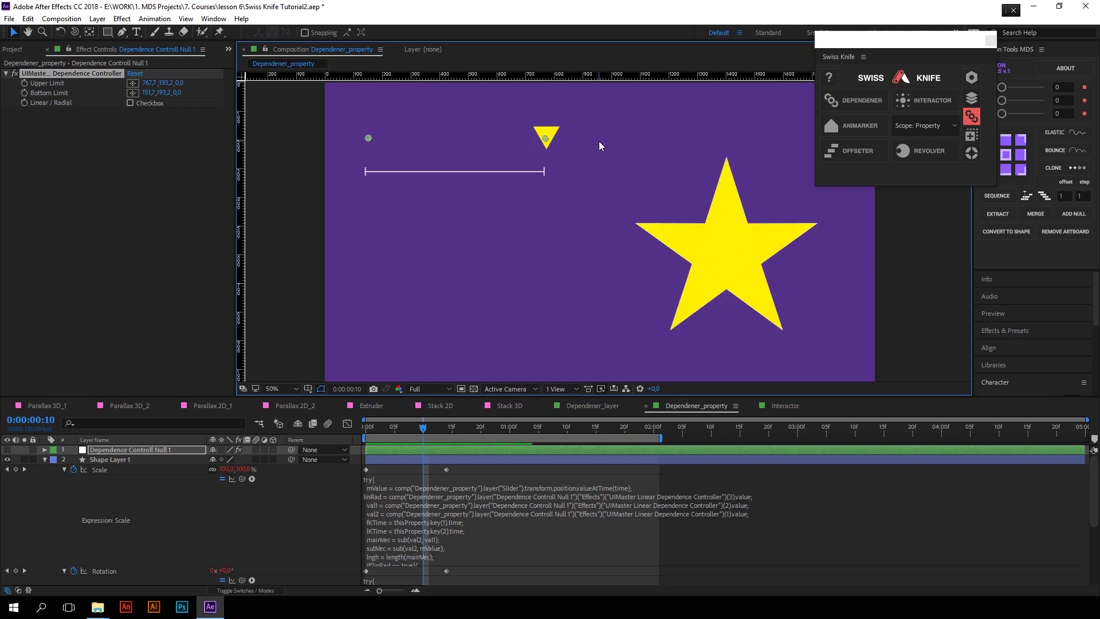
{"action": "left_click", "coordinate": [61, 458]}
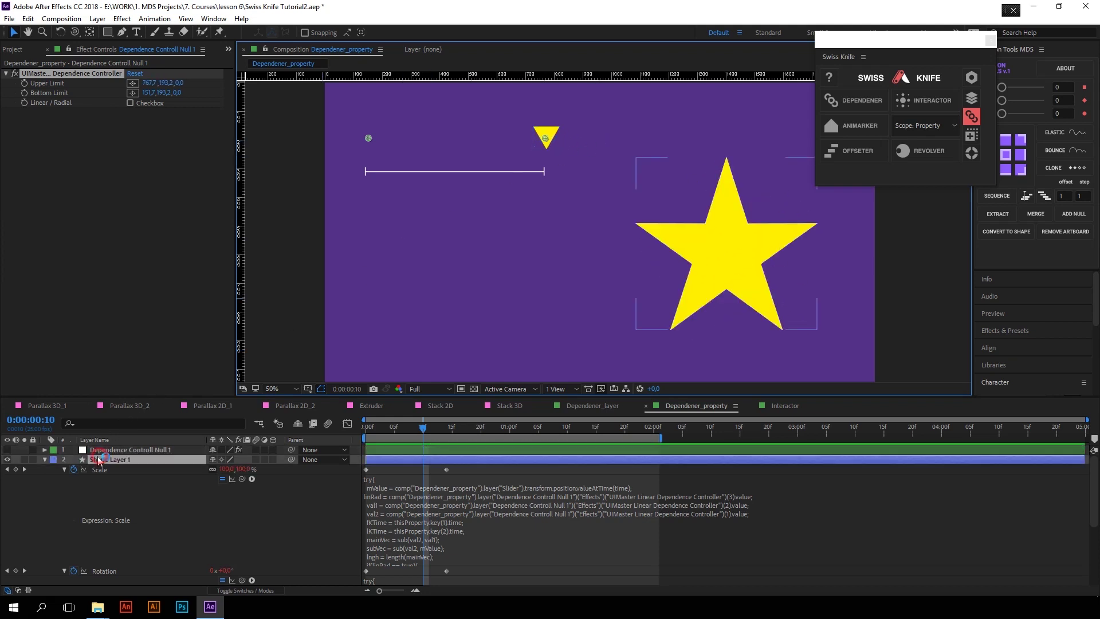
{"action": "left_click", "coordinate": [45, 459]}
Shift the star's Scale keyframes slightly later than its Rotation keyframes.
{"action": "key", "text": "u"}
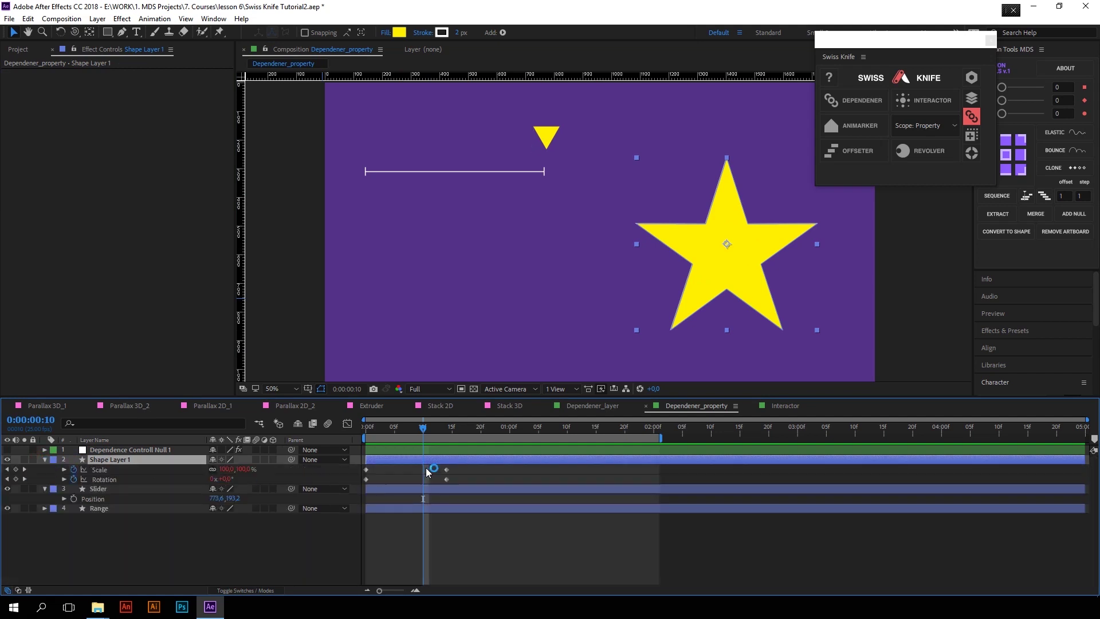
{"action": "left_click_drag", "start_coordinate": [458, 466], "coordinate": [362, 470]}
{"action": "left_click_drag", "start_coordinate": [366, 469], "coordinate": [390, 469]}
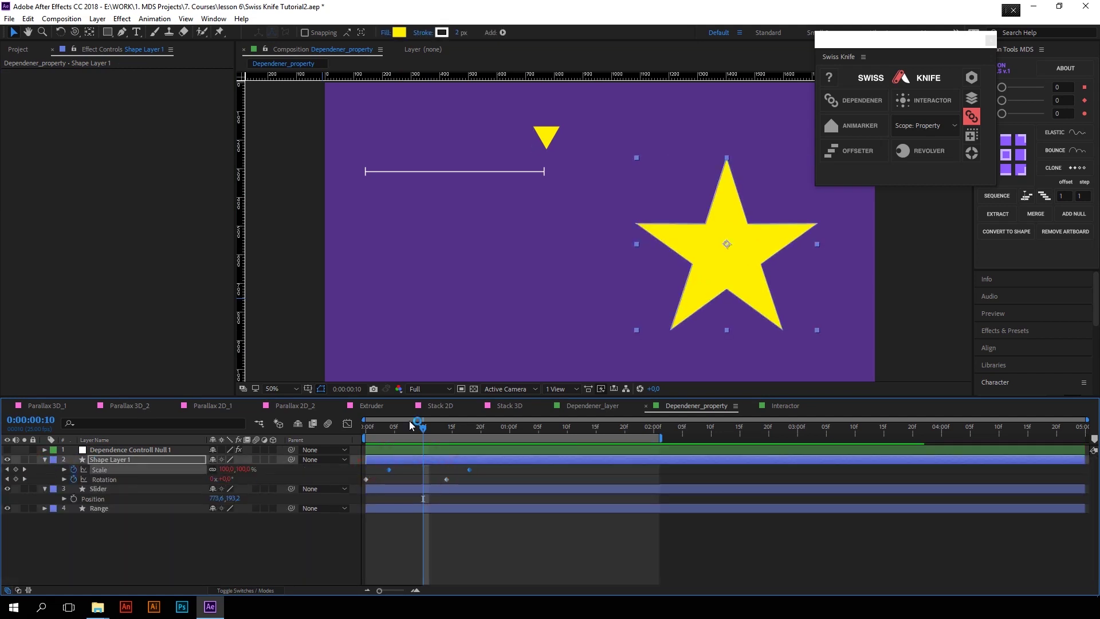
{"action": "key", "text": "j"}
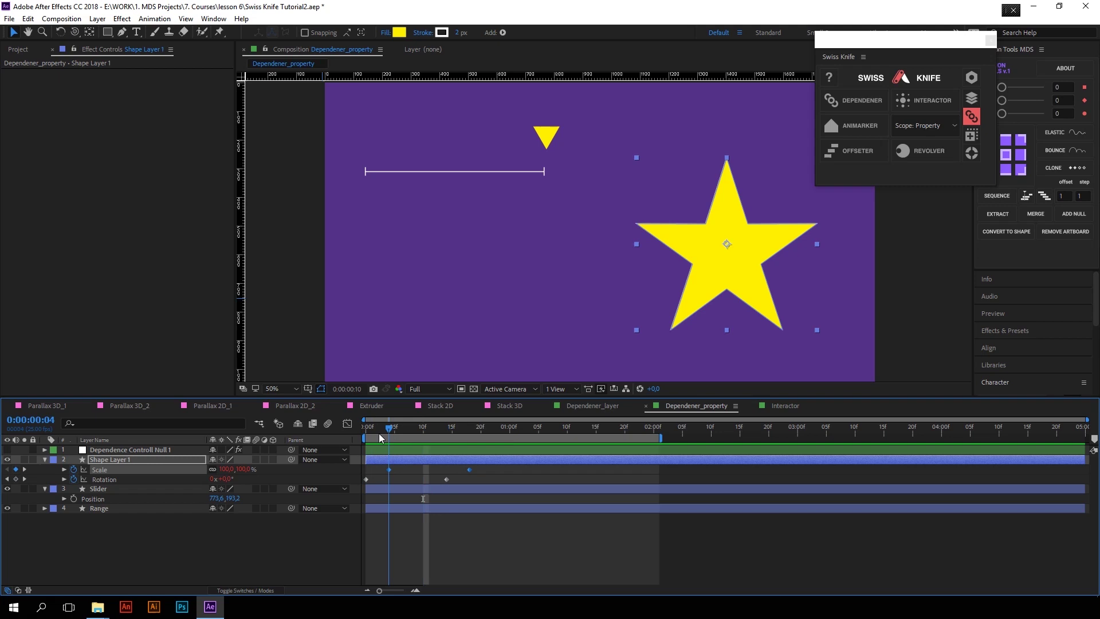
{"action": "left_click", "coordinate": [380, 437]}
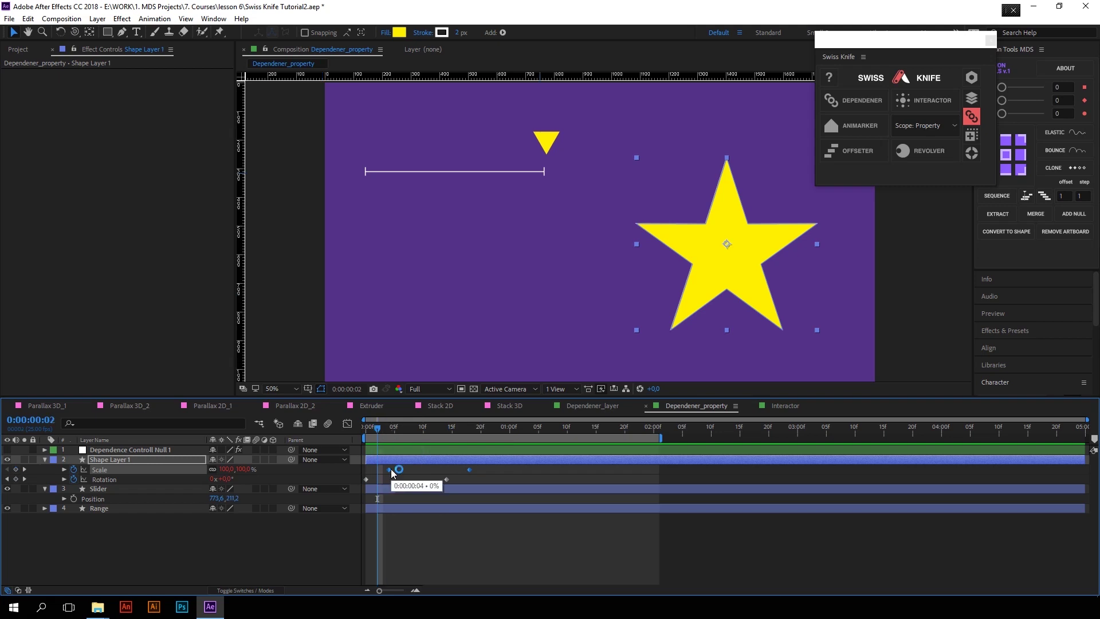
Set the Dependener scope to Layer, relink the Slider's Position keys to the star's Scale and Rotation, and scrub to check.
{"action": "left_click", "coordinate": [928, 126]}
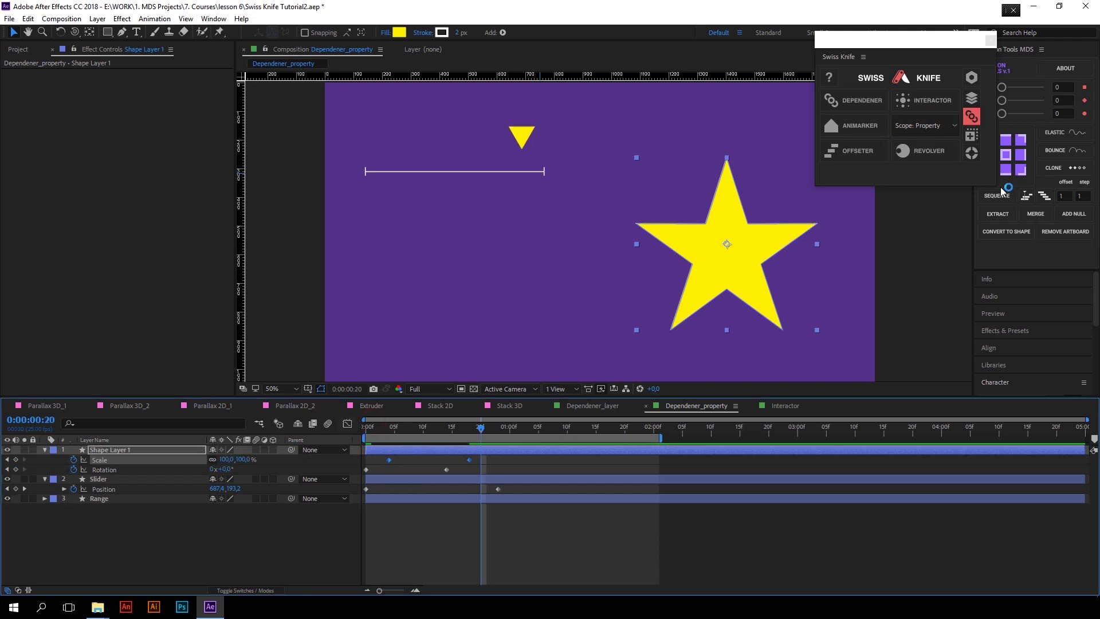
{"action": "left_click", "coordinate": [931, 126]}
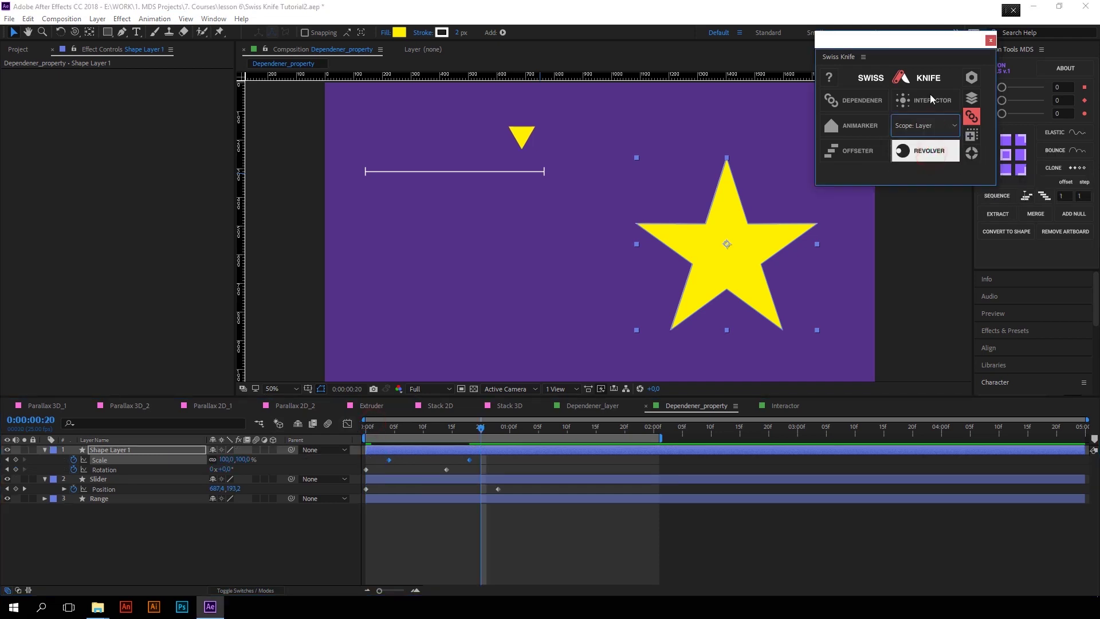
{"action": "left_click", "coordinate": [932, 154]}
{"action": "left_click_drag", "start_coordinate": [490, 436], "coordinate": [446, 436]}
{"action": "left_click_drag", "start_coordinate": [509, 487], "coordinate": [363, 502]}
{"action": "left_click", "coordinate": [868, 106]}
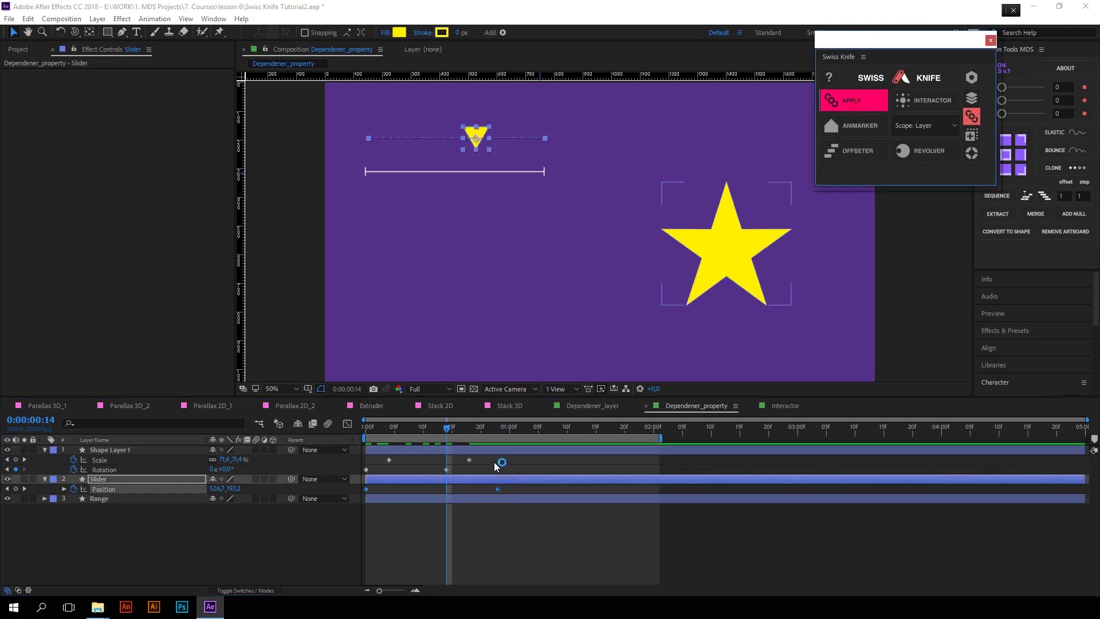
{"action": "left_click_drag", "start_coordinate": [494, 464], "coordinate": [348, 475]}
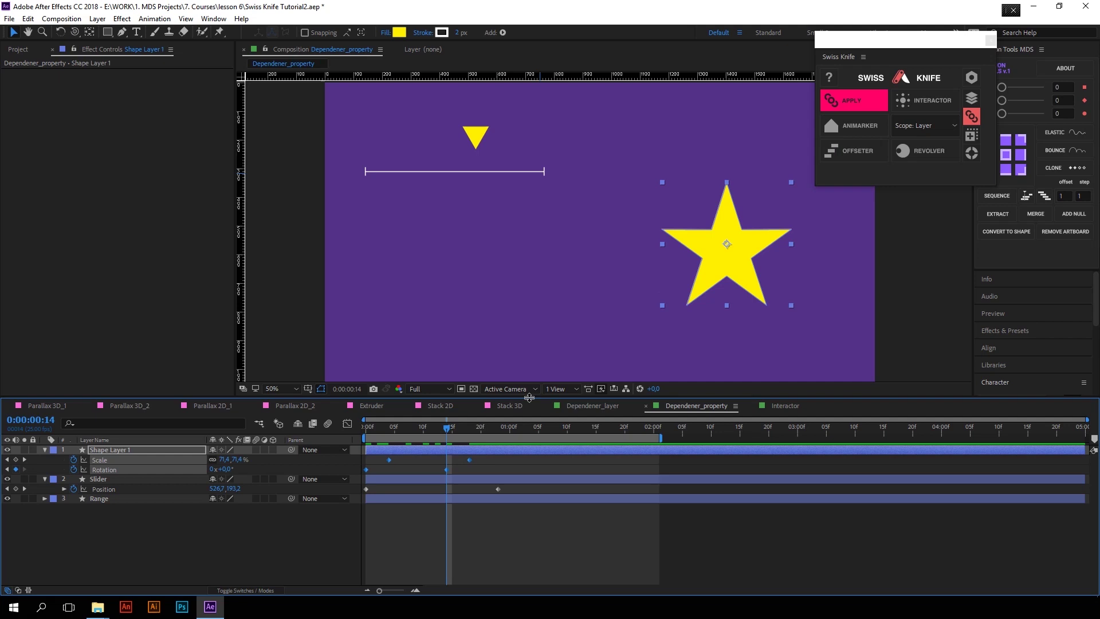
{"action": "left_click", "coordinate": [857, 100]}
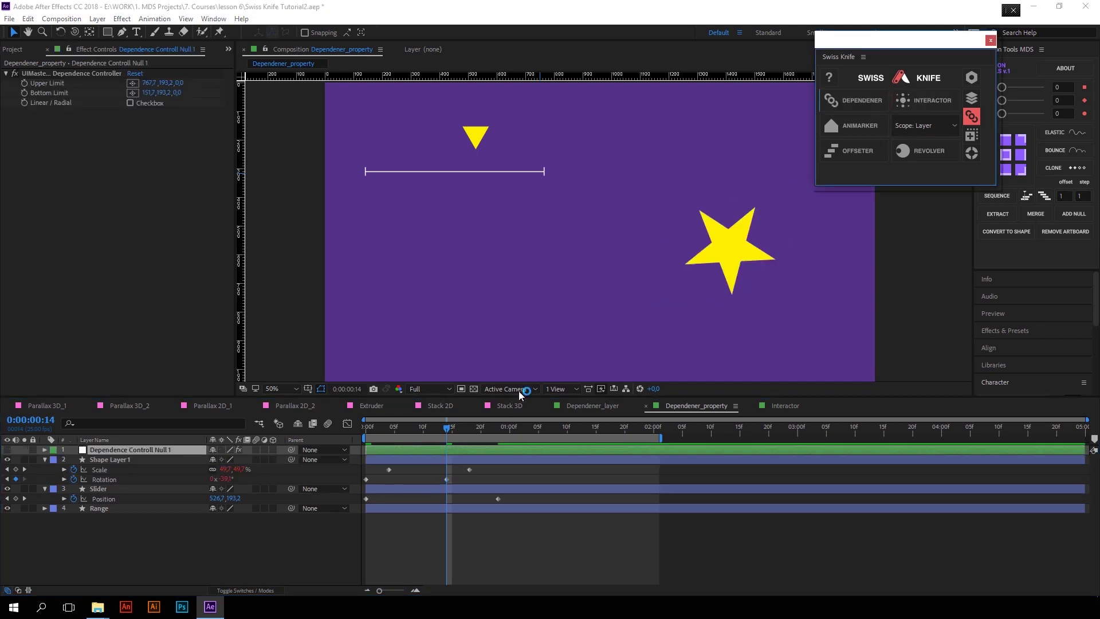
{"action": "left_click_drag", "start_coordinate": [458, 427], "coordinate": [497, 414]}
Delete the Slider's Position keyframes and slide the triangle left along the line.
{"action": "left_click_drag", "start_coordinate": [507, 496], "coordinate": [322, 508]}
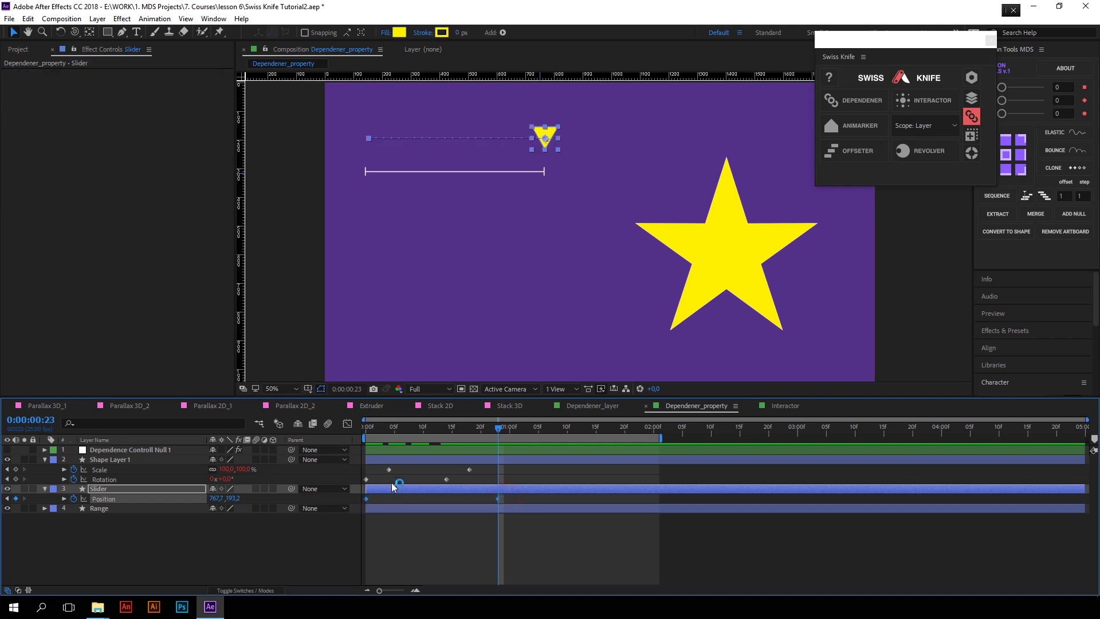
{"action": "key", "text": "Delete"}
{"action": "left_click", "coordinate": [431, 449]}
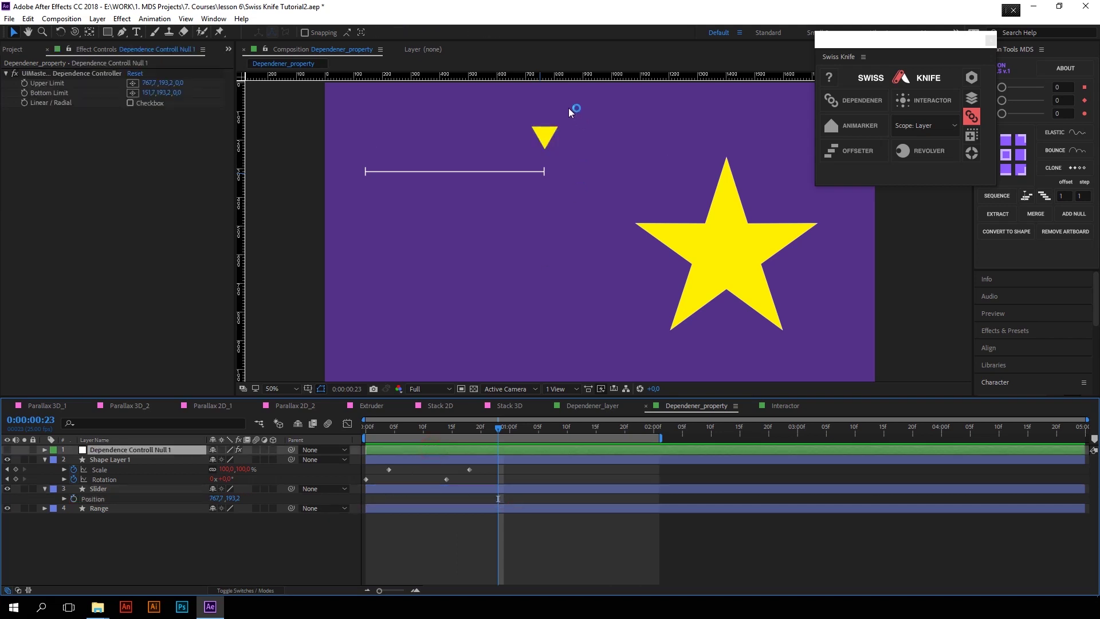
{"action": "left_click_drag", "start_coordinate": [557, 140], "coordinate": [400, 131]}
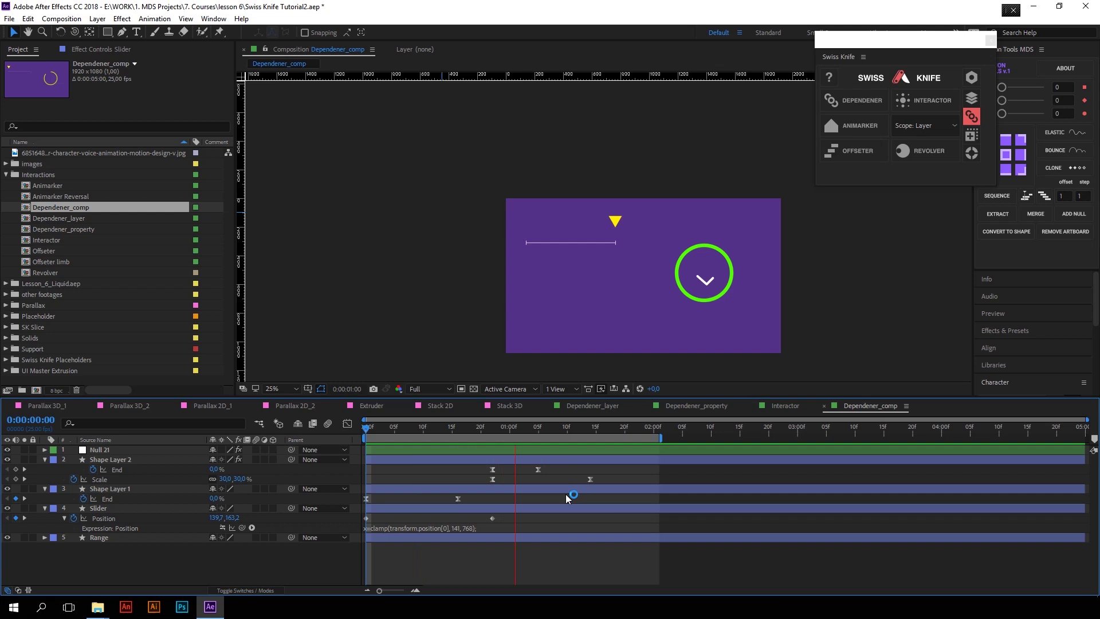
Set the Dependener scope to Composition, link the Slider's Position keyframe, and drag the triangle to test.
{"action": "left_click", "coordinate": [515, 429]}
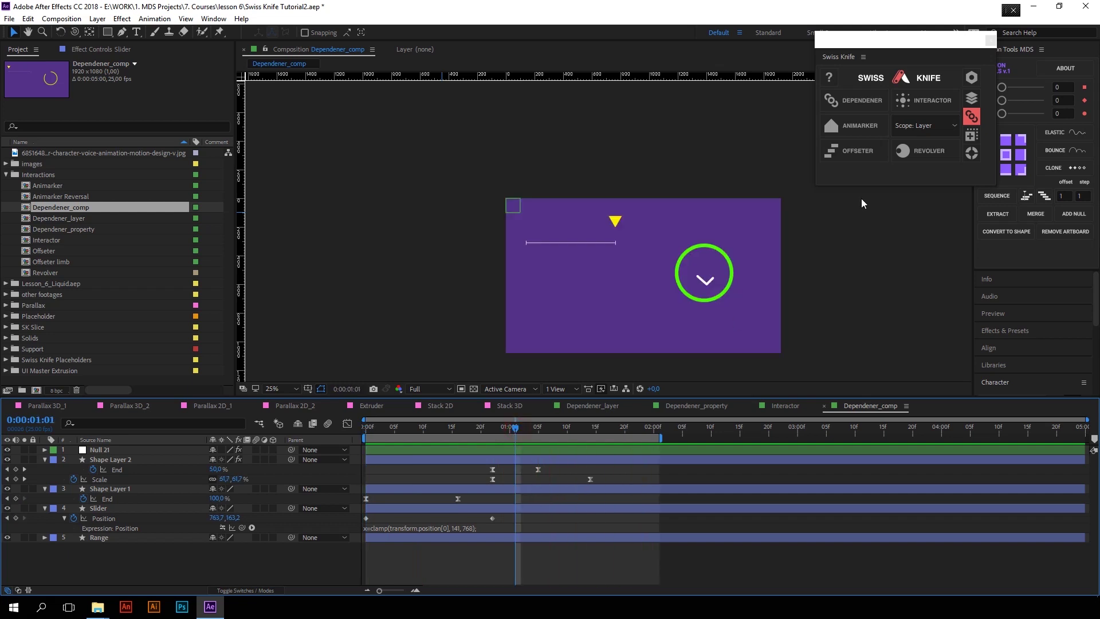
{"action": "left_click", "coordinate": [931, 126]}
{"action": "left_click", "coordinate": [924, 168]}
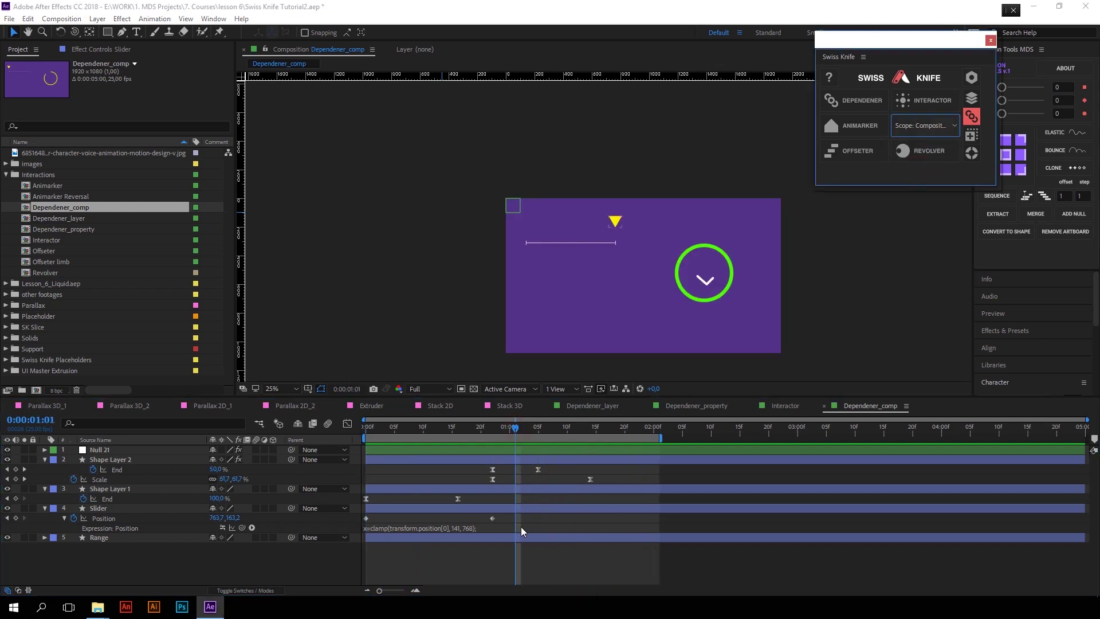
{"action": "left_click_drag", "start_coordinate": [518, 515], "coordinate": [371, 526]}
{"action": "left_click", "coordinate": [854, 101]}
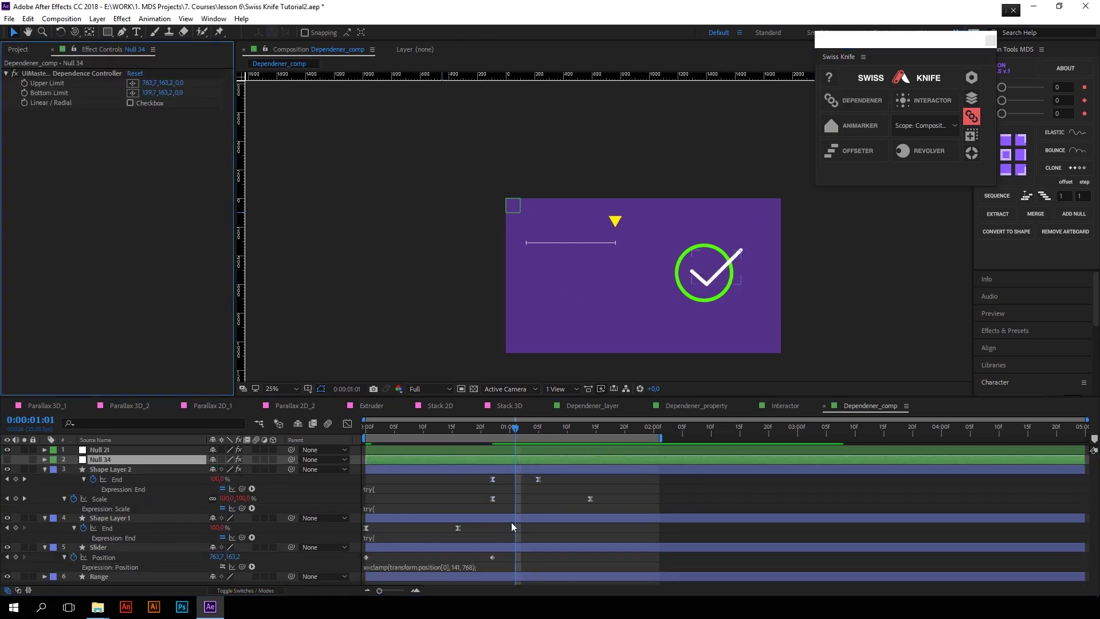
{"action": "scroll", "coordinate": [616, 223], "scroll_direction": "up", "scroll_amount": 2}
{"action": "mouse_move", "coordinate": [616, 223]}
{"action": "left_mouse_down"}
{"action": "mouse_move", "coordinate": [504, 207]}
{"action": "mouse_move", "coordinate": [439, 228]}
{"action": "mouse_move", "coordinate": [622, 239]}
{"action": "left_mouse_up"}
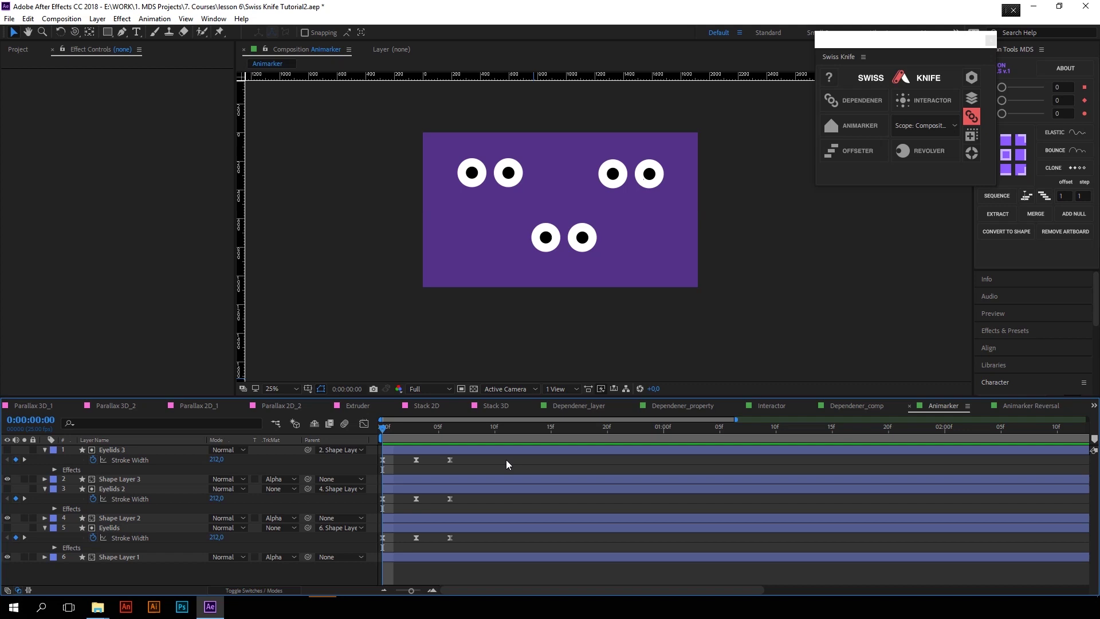
Apply Animarker to the eyelid Stroke Width keyframes and select the new Marker Animation Null 1.
{"action": "mouse_move", "coordinate": [507, 460]}
{"action": "left_mouse_down"}
{"action": "mouse_move", "coordinate": [380, 518]}
{"action": "mouse_move", "coordinate": [375, 548]}
{"action": "left_mouse_up"}
{"action": "left_click", "coordinate": [862, 124]}
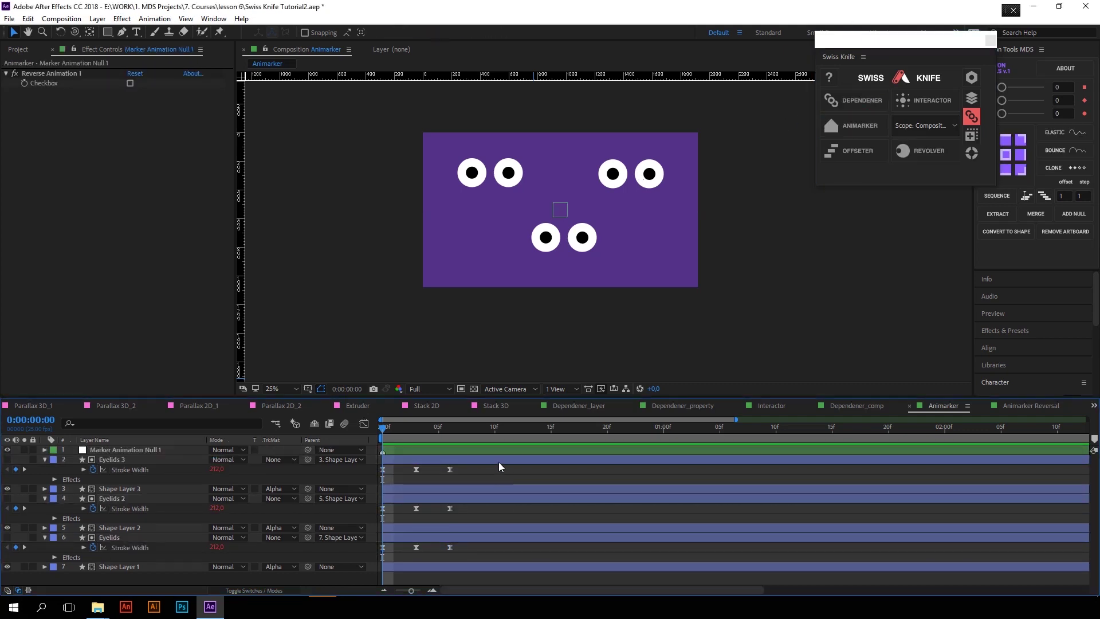
{"action": "left_click", "coordinate": [499, 452]}
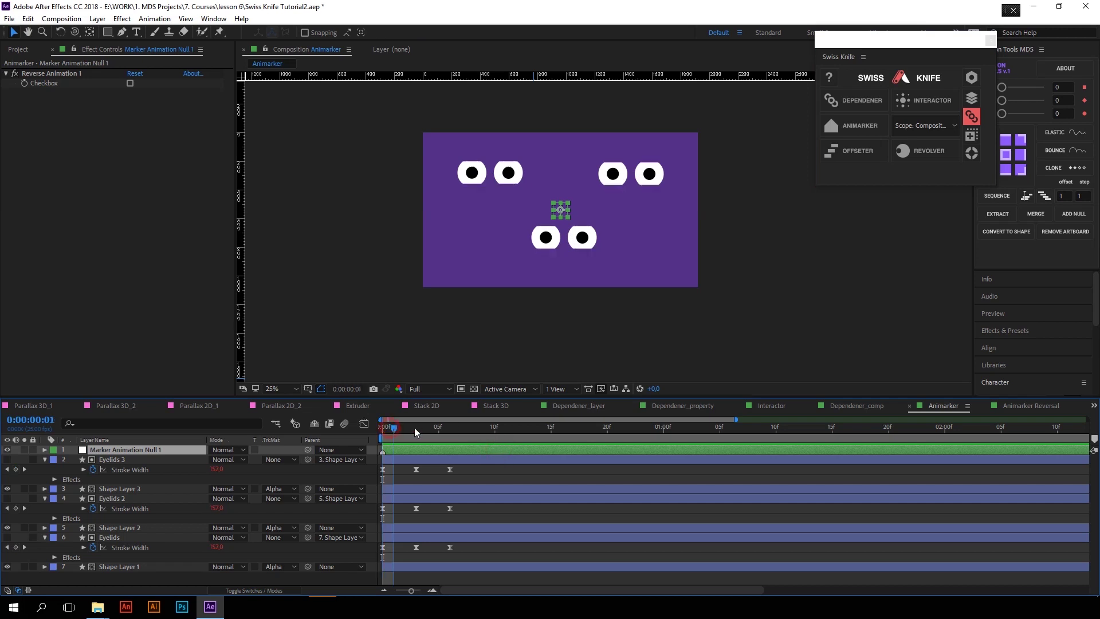
{"action": "left_click", "coordinate": [563, 428]}
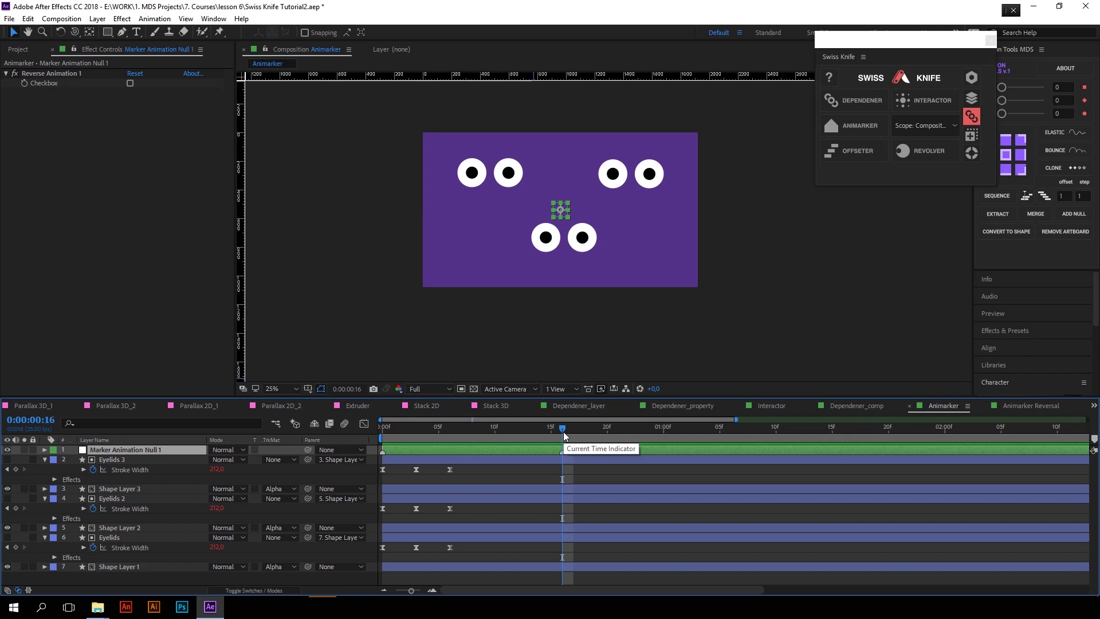
Preview, add a marker on the null at 0:00:01:05, then undo the marker-animation null.
{"action": "key", "text": "space"}
{"action": "left_click", "coordinate": [719, 427]}
{"action": "key", "text": "KP_Multiply"}
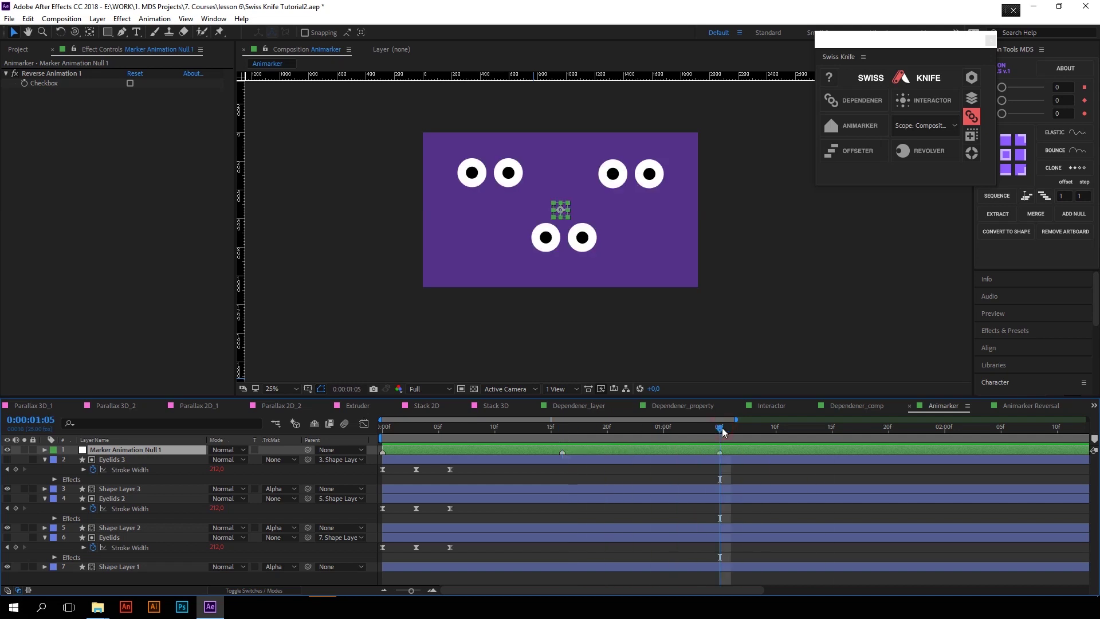
{"action": "key", "text": "space"}
{"action": "left_click", "coordinate": [521, 415]}
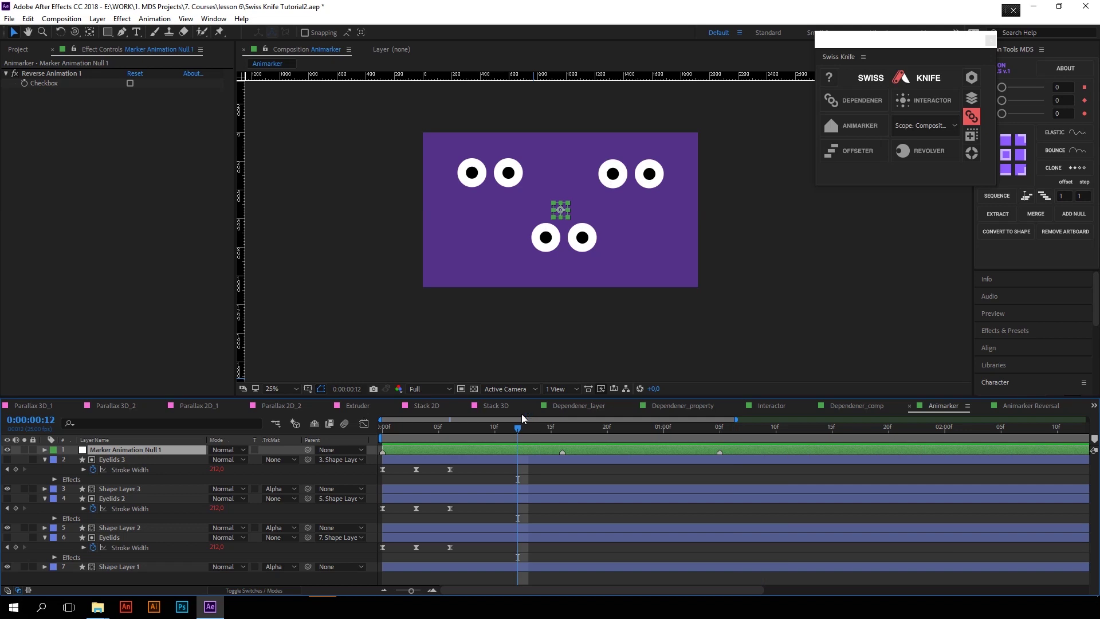
{"action": "key", "text": "ctrl+z"}
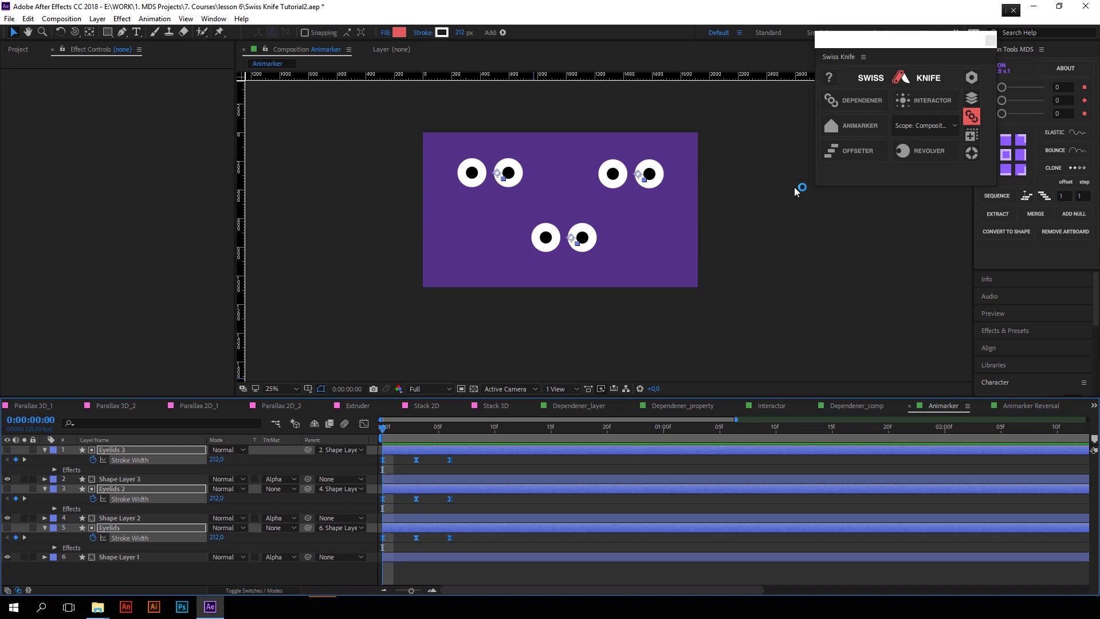
Apply Animarker to the Eyelids layers and select Eyelids 3 at frame 8.
{"action": "left_click", "coordinate": [857, 130]}
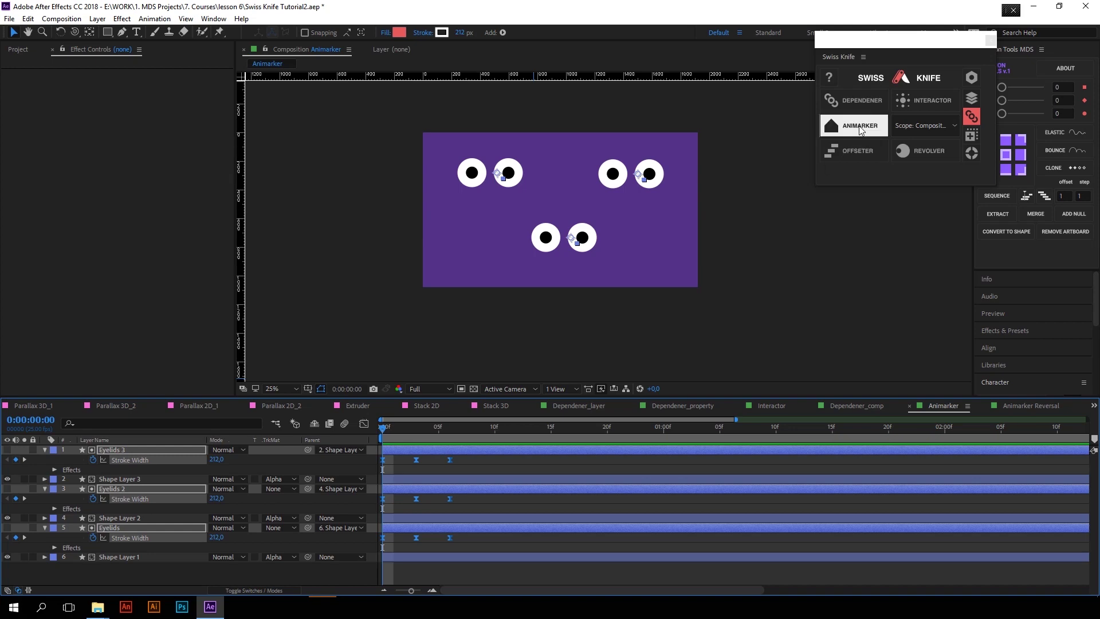
{"action": "left_click", "coordinate": [474, 427]}
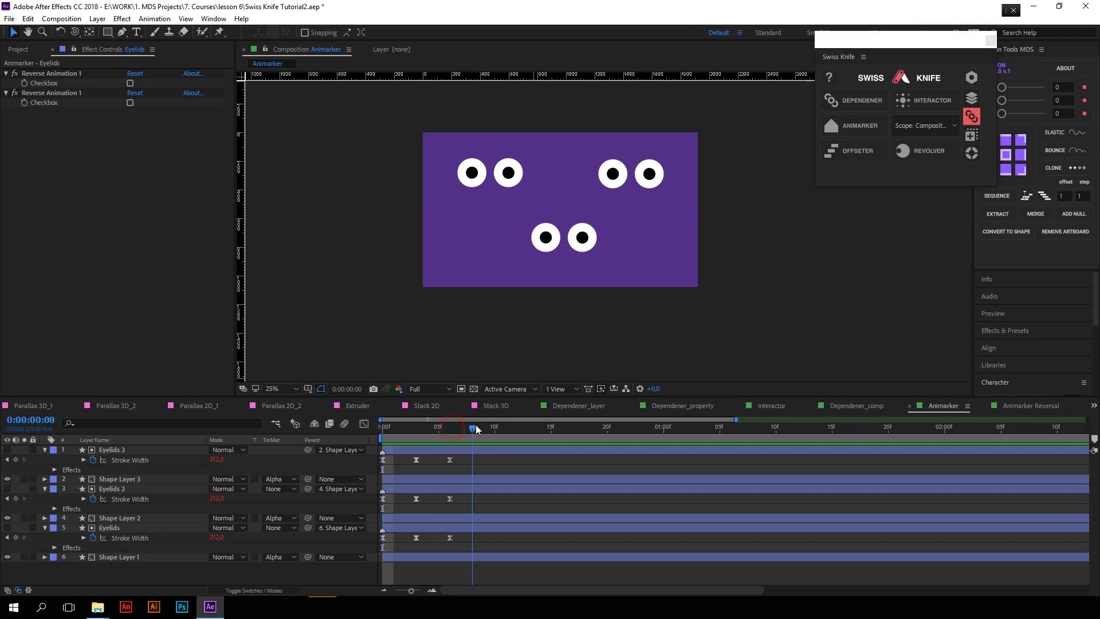
{"action": "left_click", "coordinate": [488, 451]}
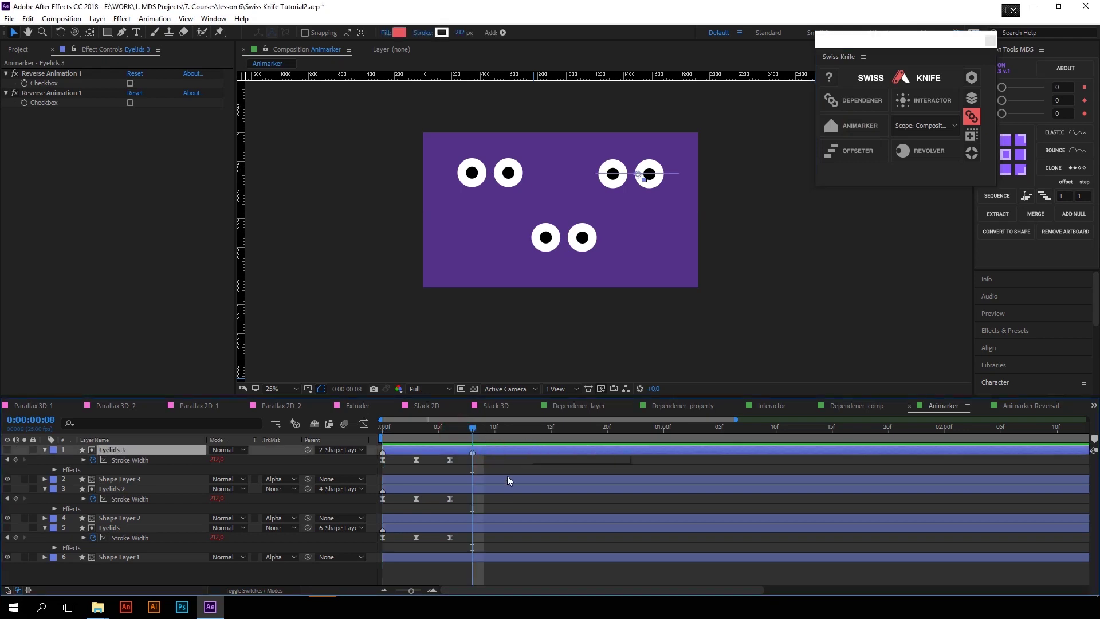
Add layer markers on Eyelids and Eyelids 2 at frame 12, then preview the staggered blinking.
{"action": "left_click", "coordinate": [518, 427]}
{"action": "left_click", "coordinate": [530, 491]}
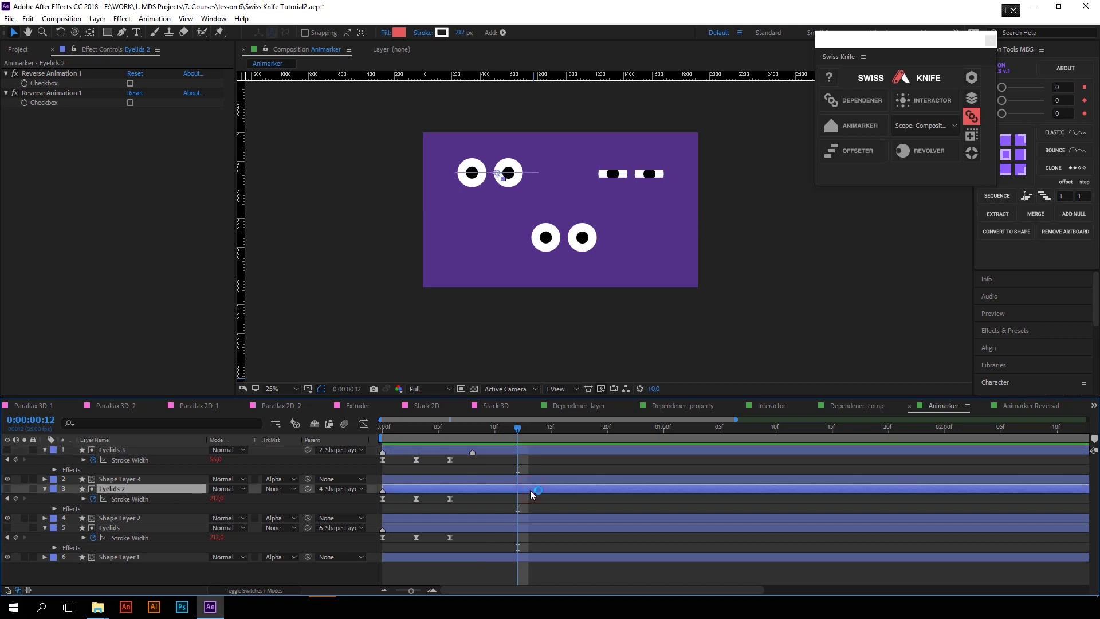
{"action": "left_click", "coordinate": [589, 527]}
{"action": "key", "text": "KP_Multiply"}
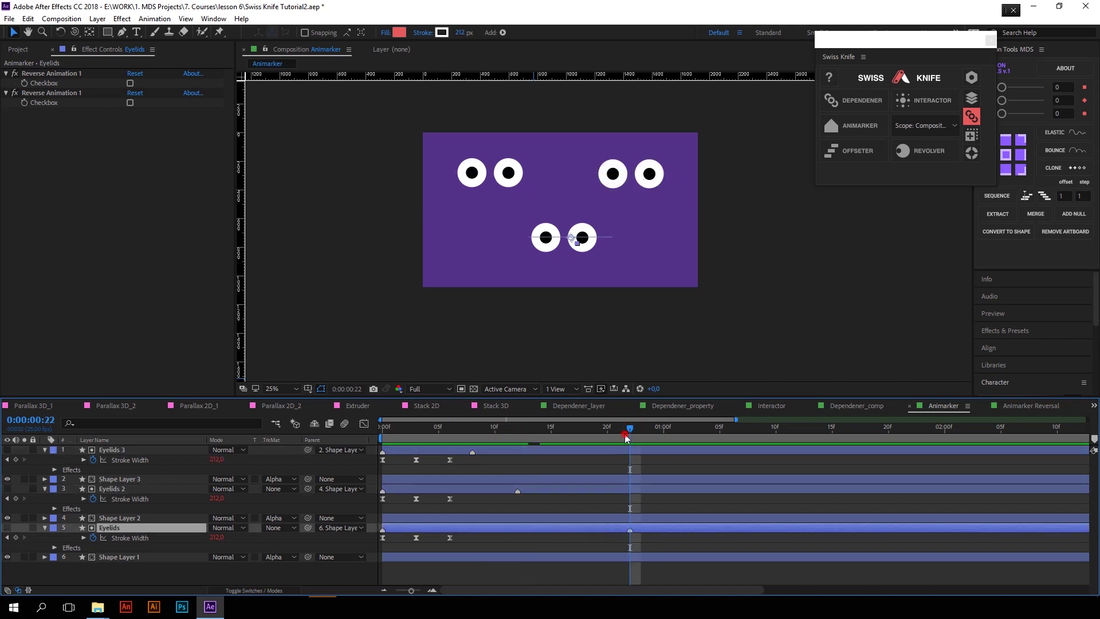
{"action": "left_click", "coordinate": [652, 488]}
{"action": "key", "text": "KP_Multiply"}
{"action": "key", "text": "Home"}
{"action": "key", "text": "space"}
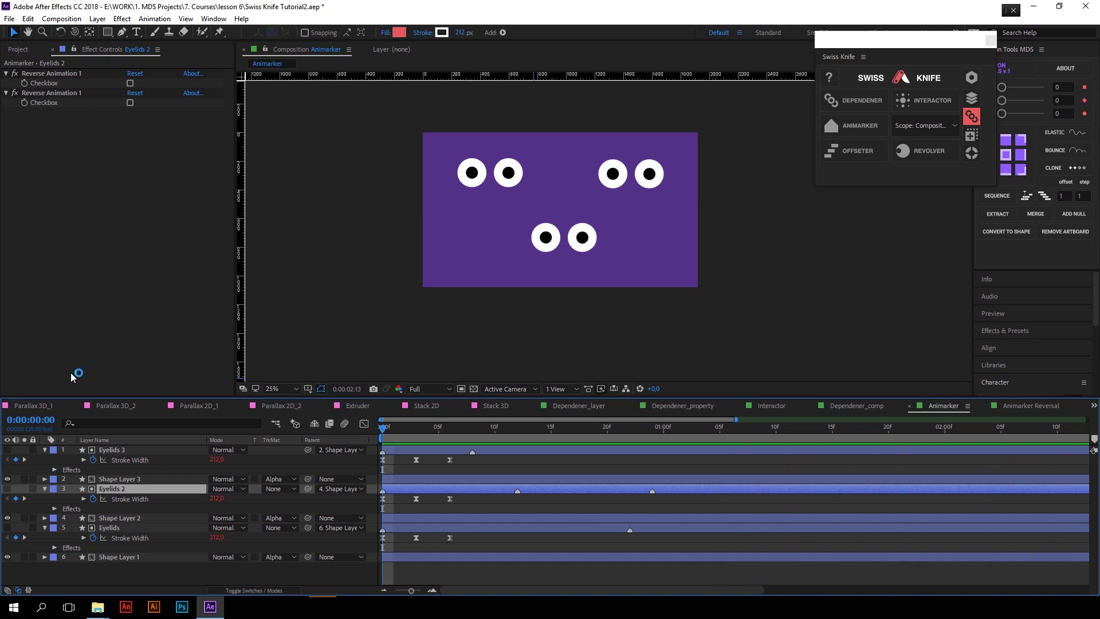
In Animarker Reversal, preview the button, then apply Animarker to both button layers.
{"action": "left_click", "coordinate": [1031, 405]}
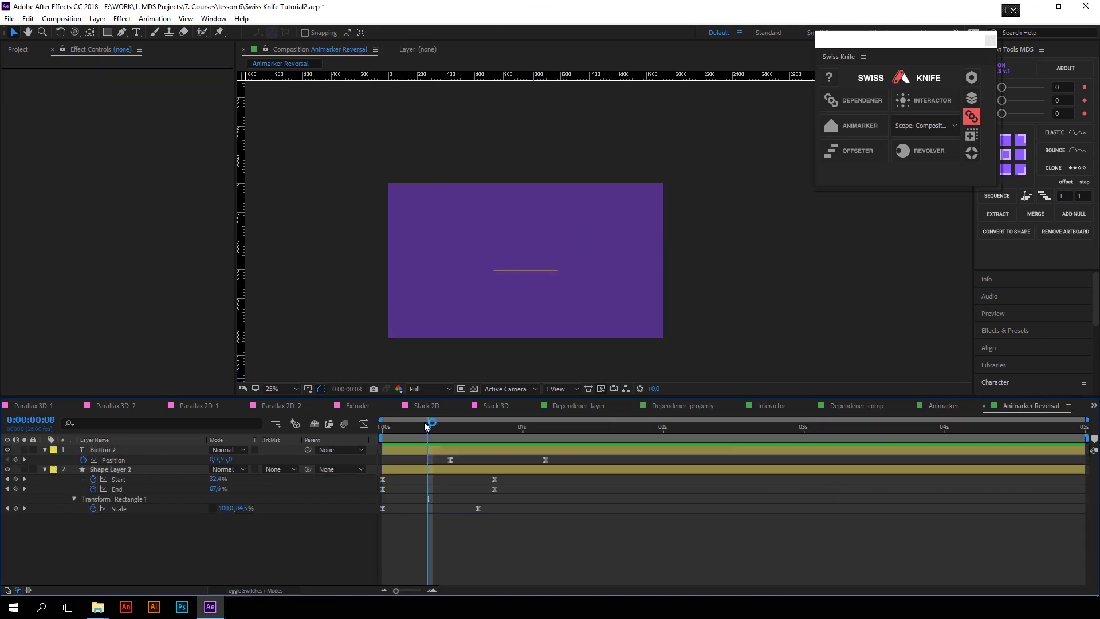
{"action": "key", "text": "space"}
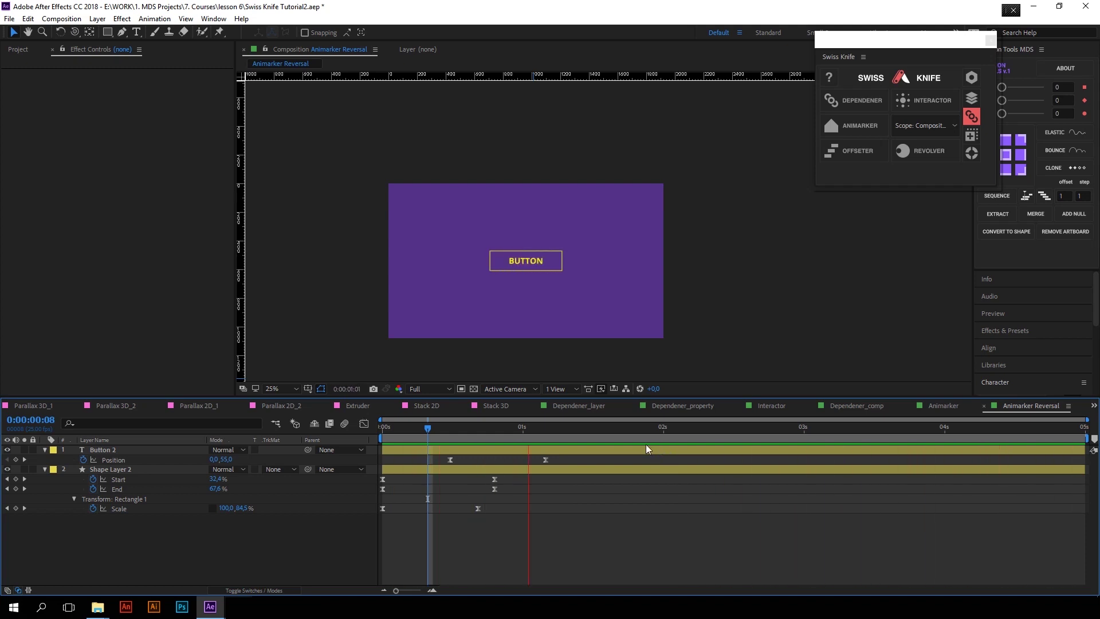
{"action": "left_click", "coordinate": [619, 427]}
{"action": "key", "text": "ctrl+a"}
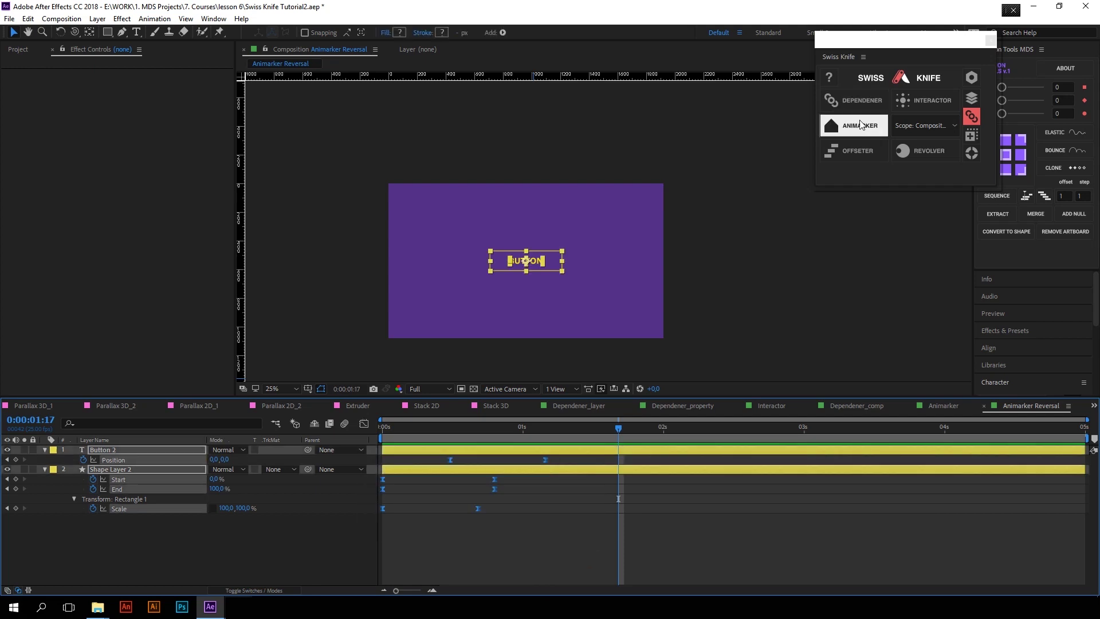
{"action": "left_click", "coordinate": [859, 125]}
Preview from 0:00:00:00, then add a marker on Marker Animation Null 1 at 0:00:02:20.
{"action": "left_click", "coordinate": [569, 427]}
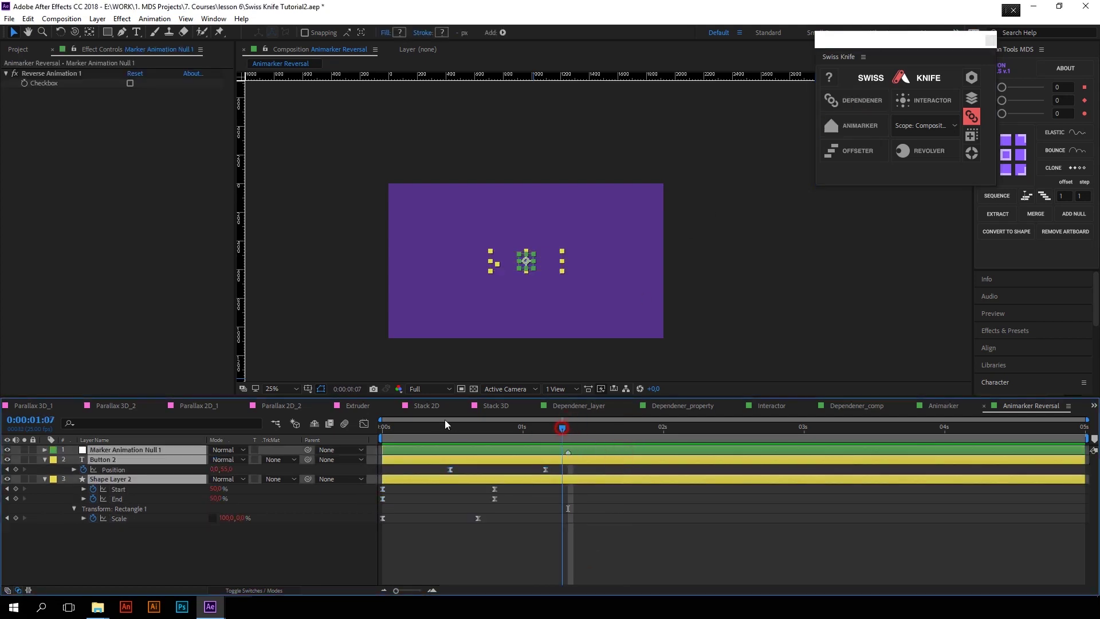
{"action": "left_click_drag", "start_coordinate": [441, 427], "coordinate": [338, 383]}
{"action": "key", "text": "space"}
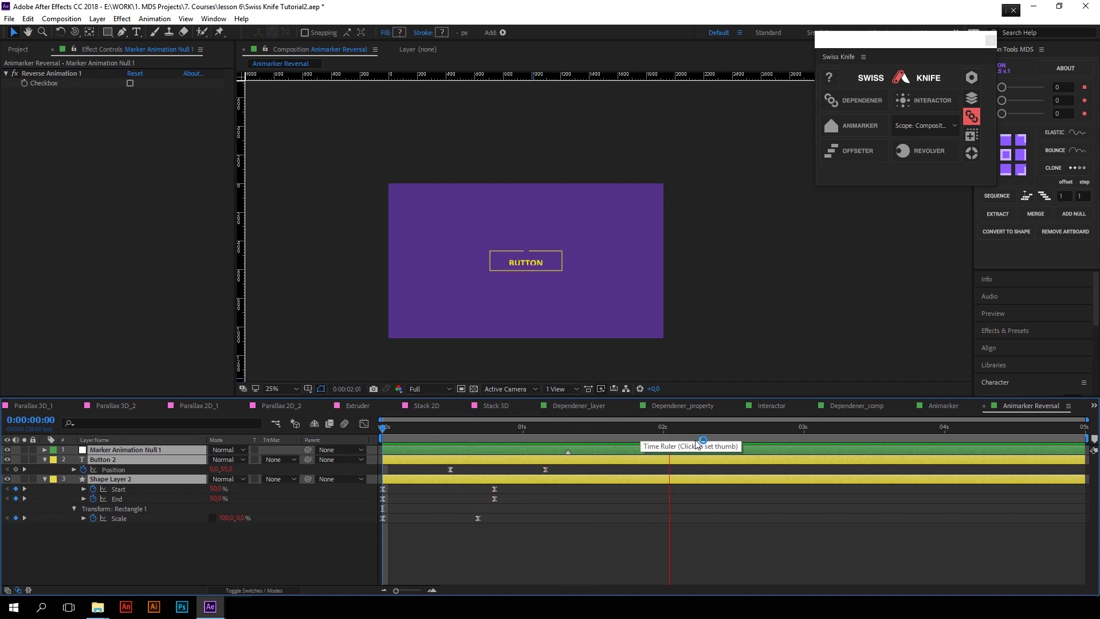
{"action": "left_click", "coordinate": [776, 428]}
{"action": "left_click", "coordinate": [781, 451]}
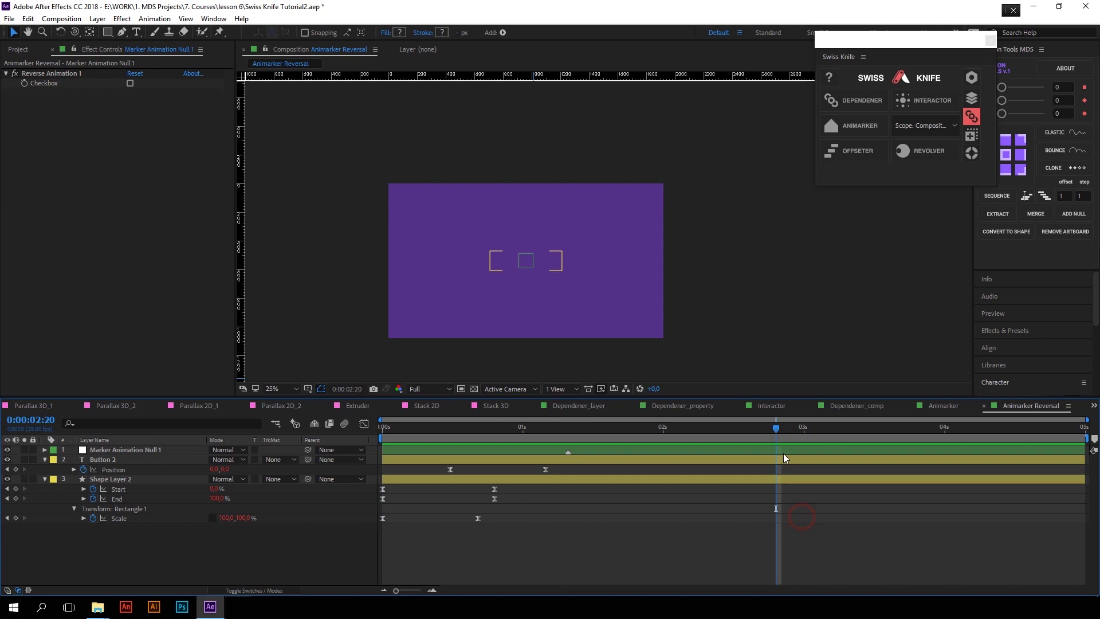
{"action": "key", "text": "KP_Multiply"}
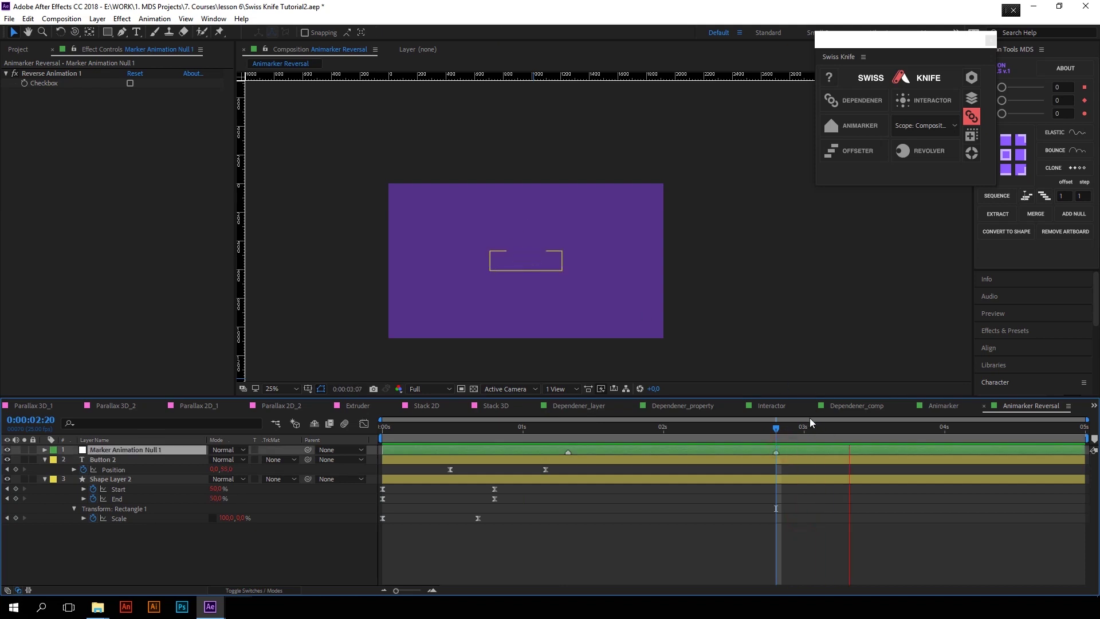
Keyframe the null's Reverse Animation Checkbox on at 0:00:02:20 and off at 0:00:02:14, then preview.
{"action": "left_click", "coordinate": [545, 425]}
{"action": "key", "text": "space"}
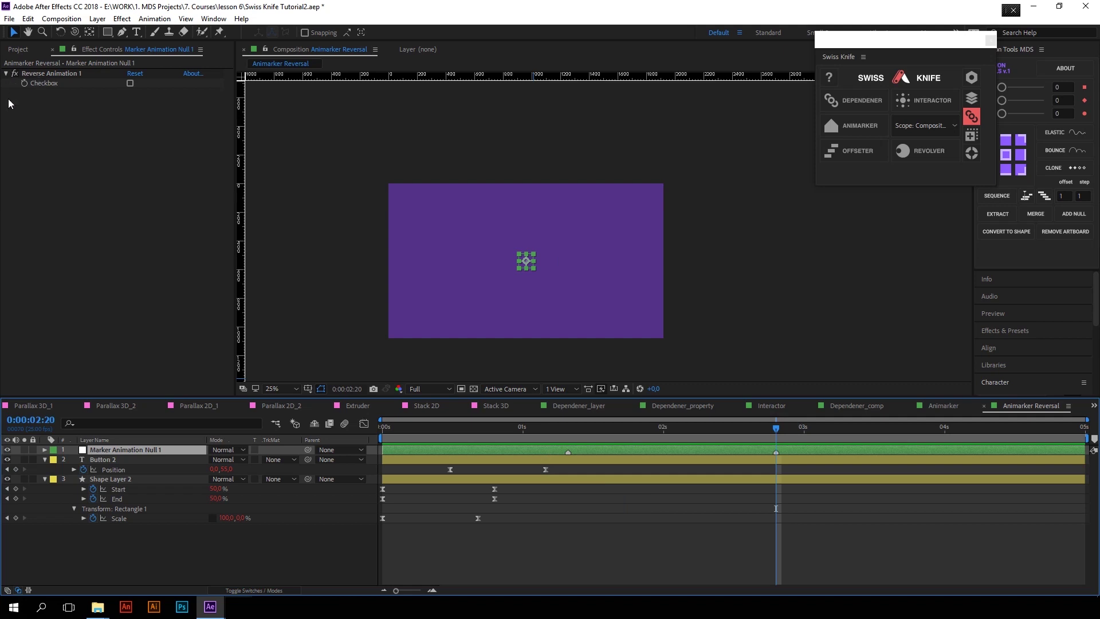
{"action": "left_click", "coordinate": [130, 83]}
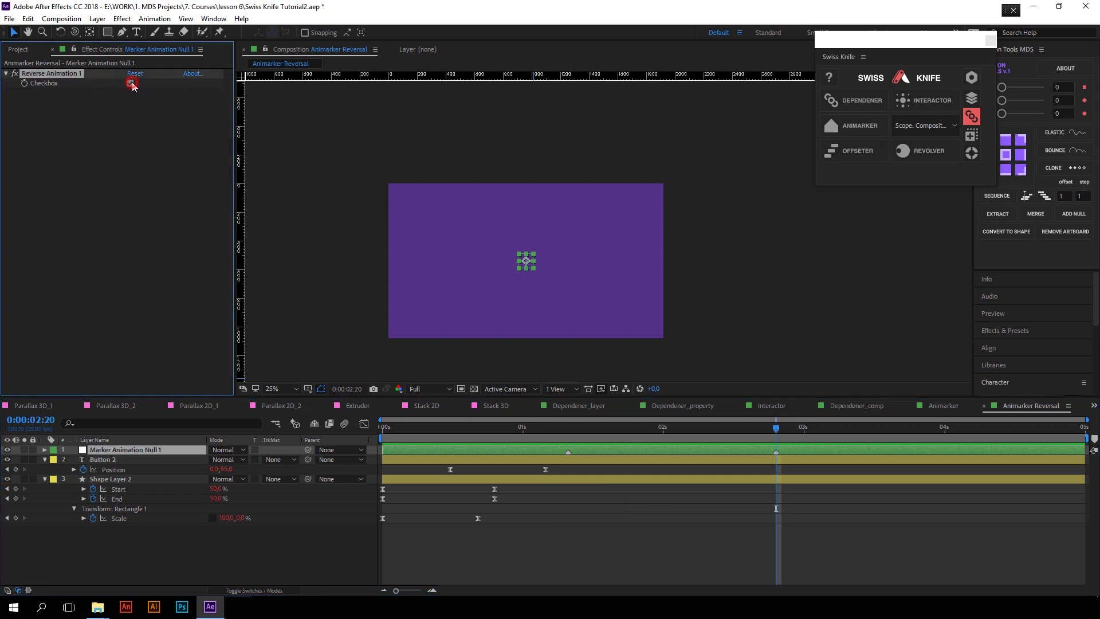
{"action": "left_click", "coordinate": [777, 430]}
{"action": "left_click", "coordinate": [24, 83]}
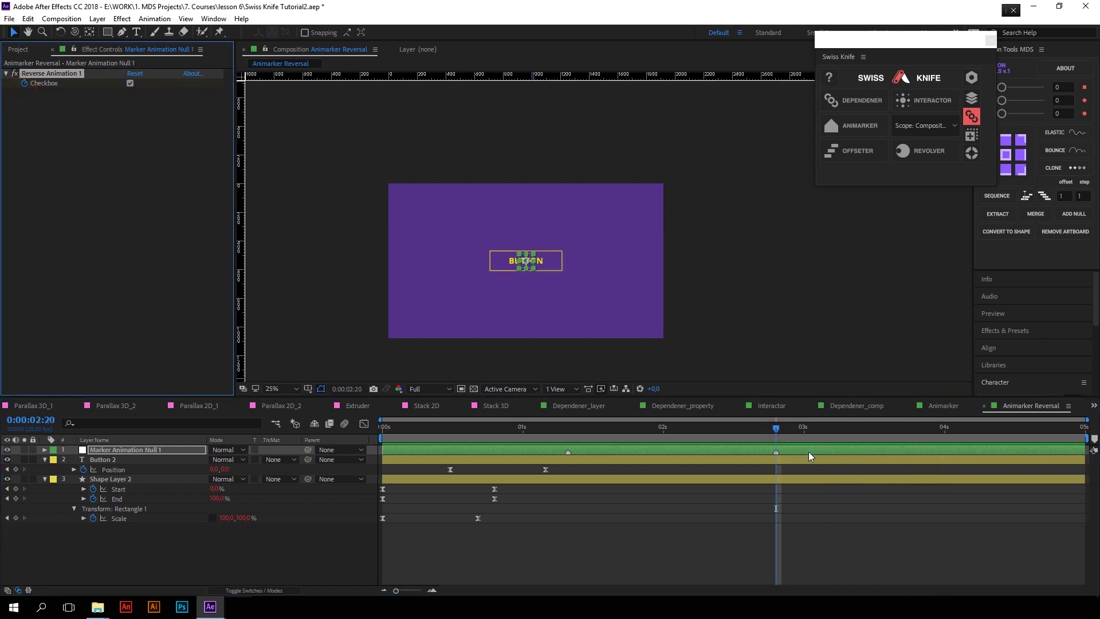
{"action": "left_click_drag", "start_coordinate": [776, 428], "coordinate": [743, 424]}
{"action": "left_click", "coordinate": [130, 83]}
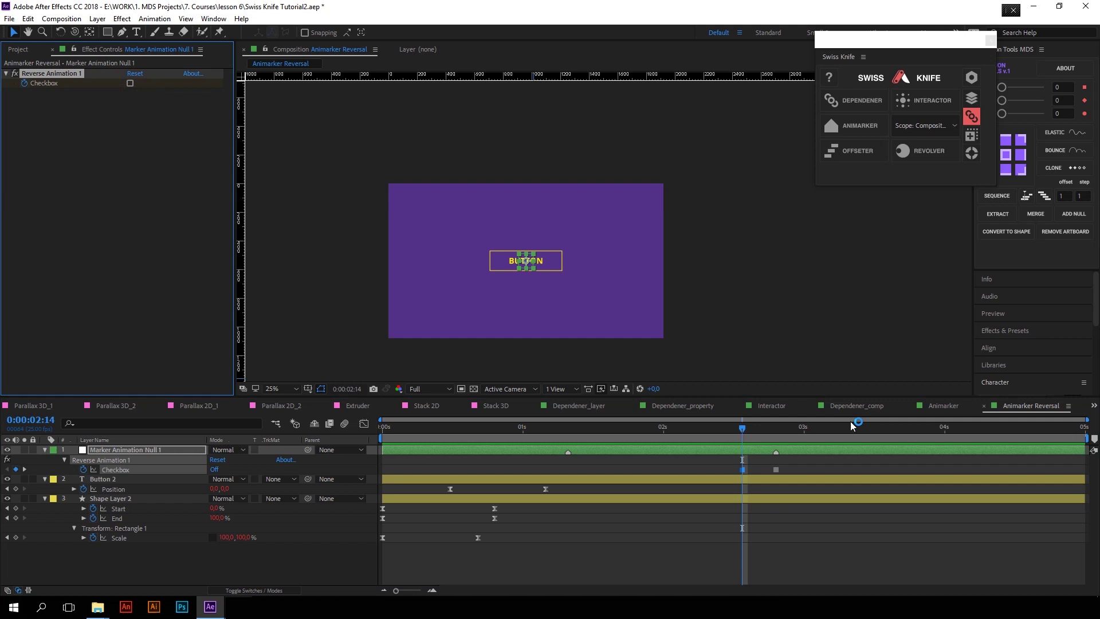
{"action": "key", "text": "space"}
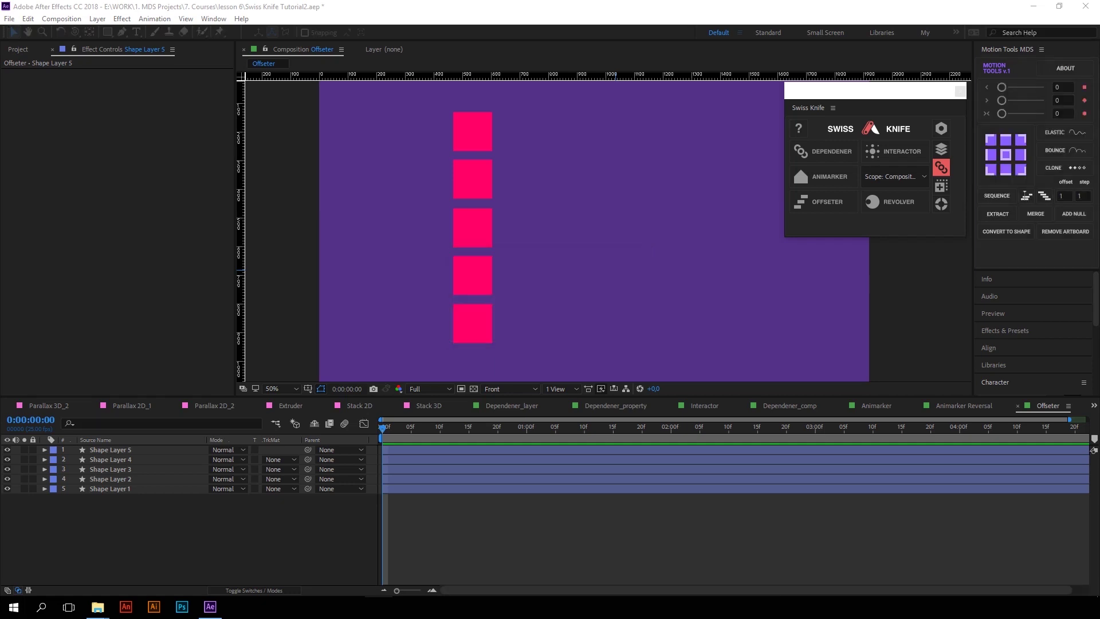
Select all five pink square layers and apply the Swiss Knife Offsetter rig.
{"action": "left_click", "coordinate": [480, 134]}
{"action": "left_click", "coordinate": [483, 328], "text": "shift"}
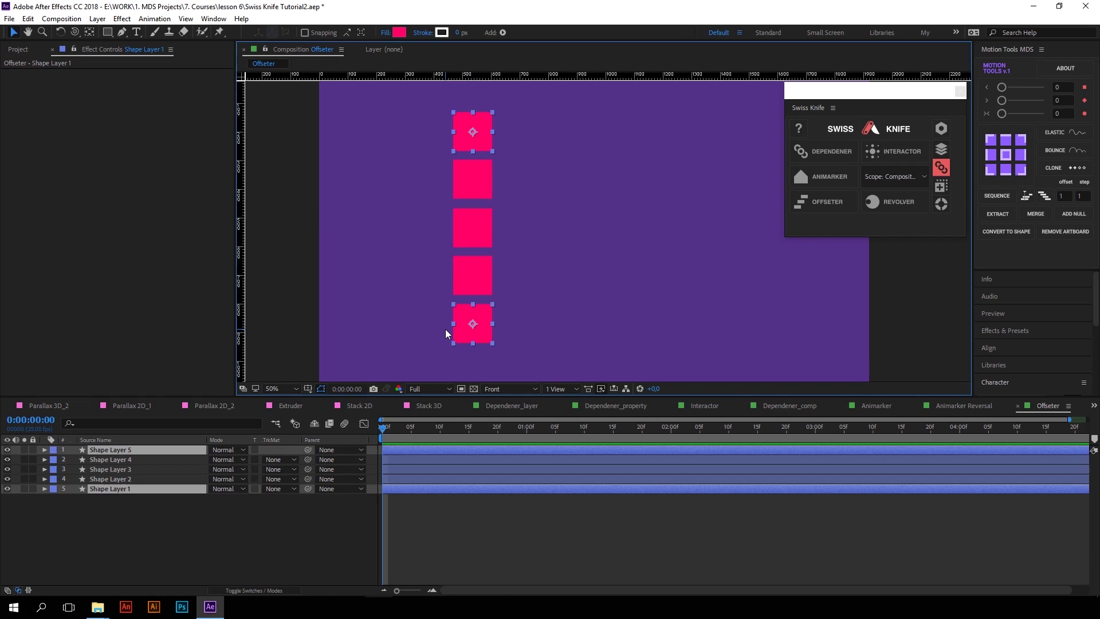
{"action": "left_click", "coordinate": [172, 536]}
{"action": "left_click_drag", "start_coordinate": [263, 554], "coordinate": [166, 436]}
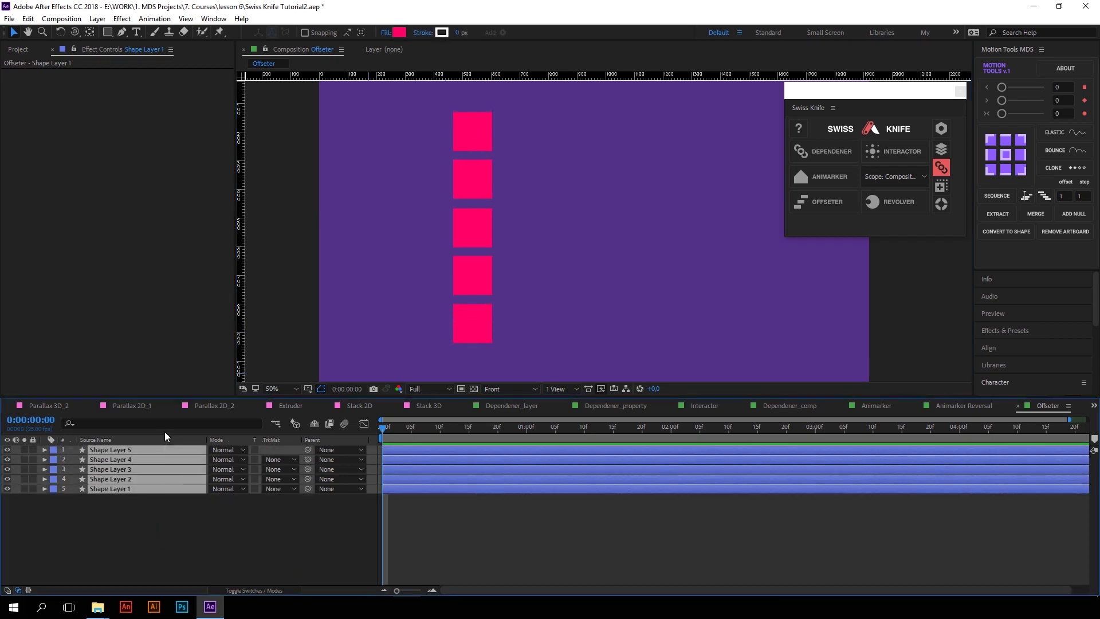
{"action": "left_click", "coordinate": [834, 200]}
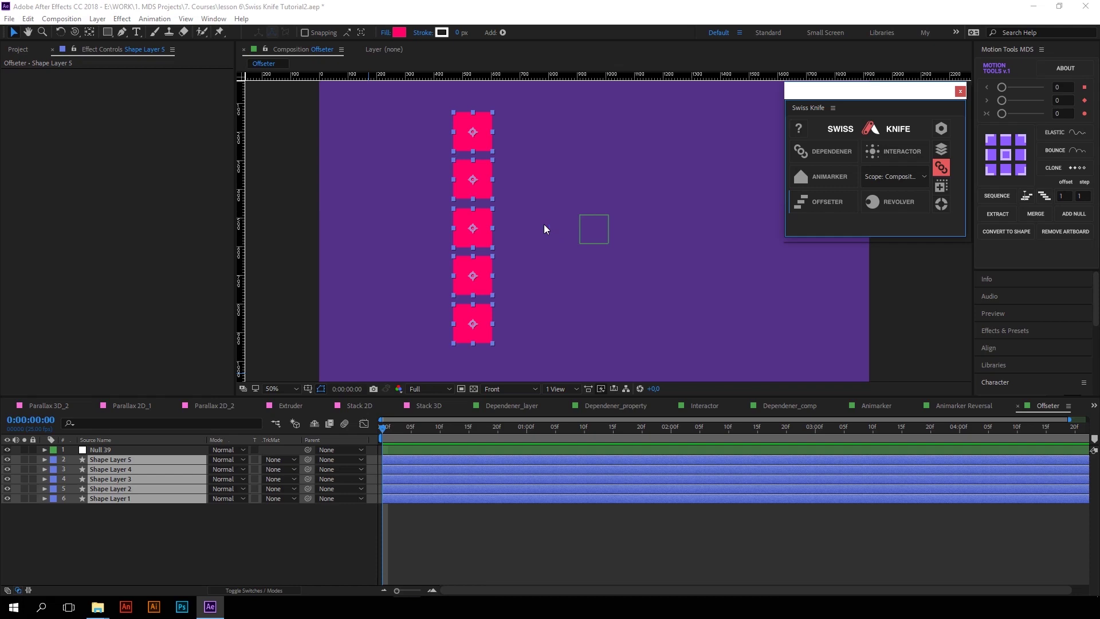
Keyframe the null's Position, move it right by frame 16, and preview the trailing squares.
{"action": "key", "text": "p"}
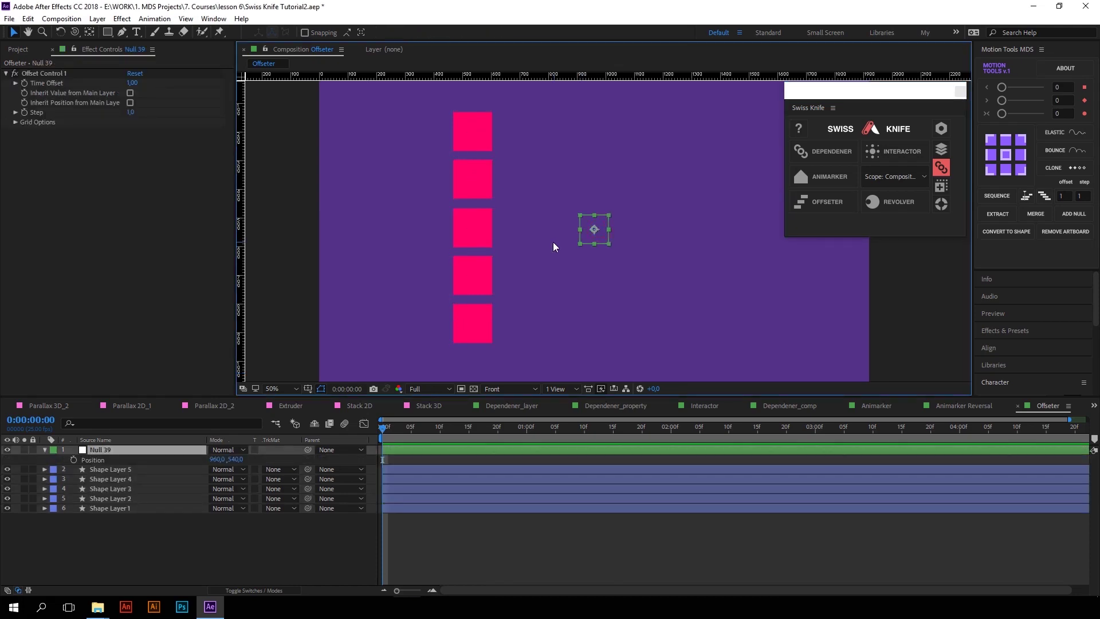
{"action": "left_click", "coordinate": [73, 459]}
{"action": "left_click_drag", "start_coordinate": [424, 427], "coordinate": [475, 427]}
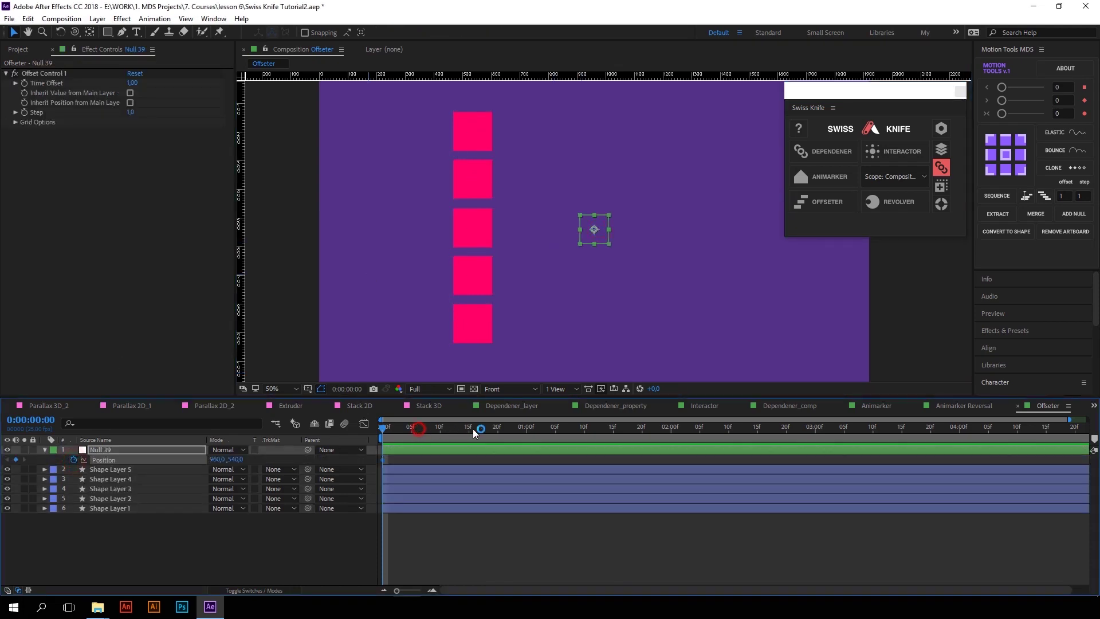
{"action": "left_click_drag", "start_coordinate": [594, 230], "coordinate": [712, 230]}
{"action": "left_click", "coordinate": [364, 424]}
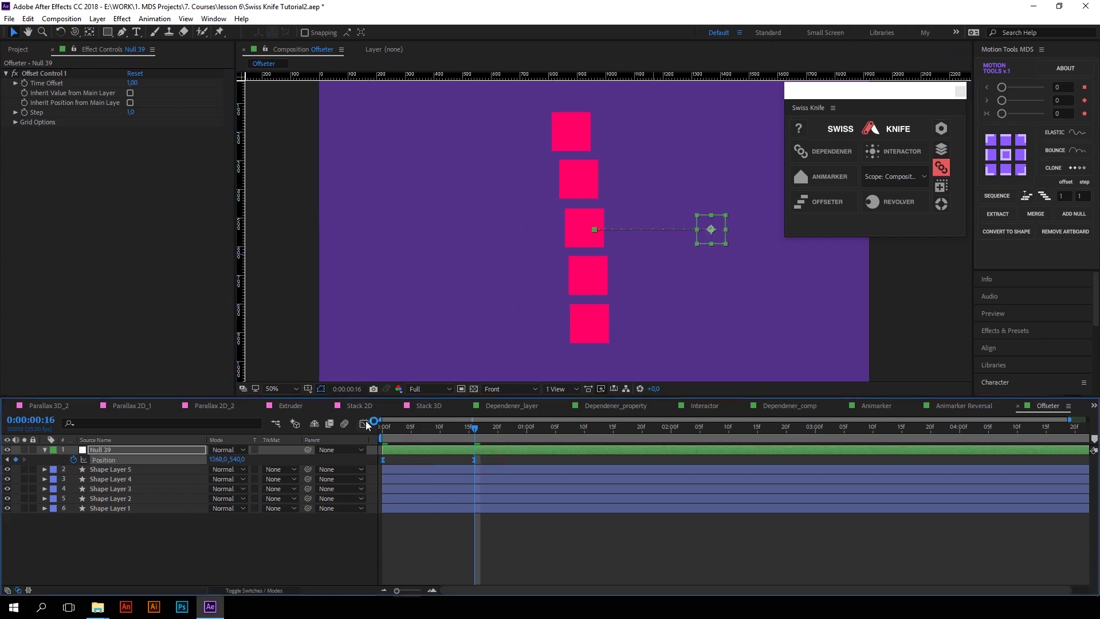
{"action": "key", "text": "space"}
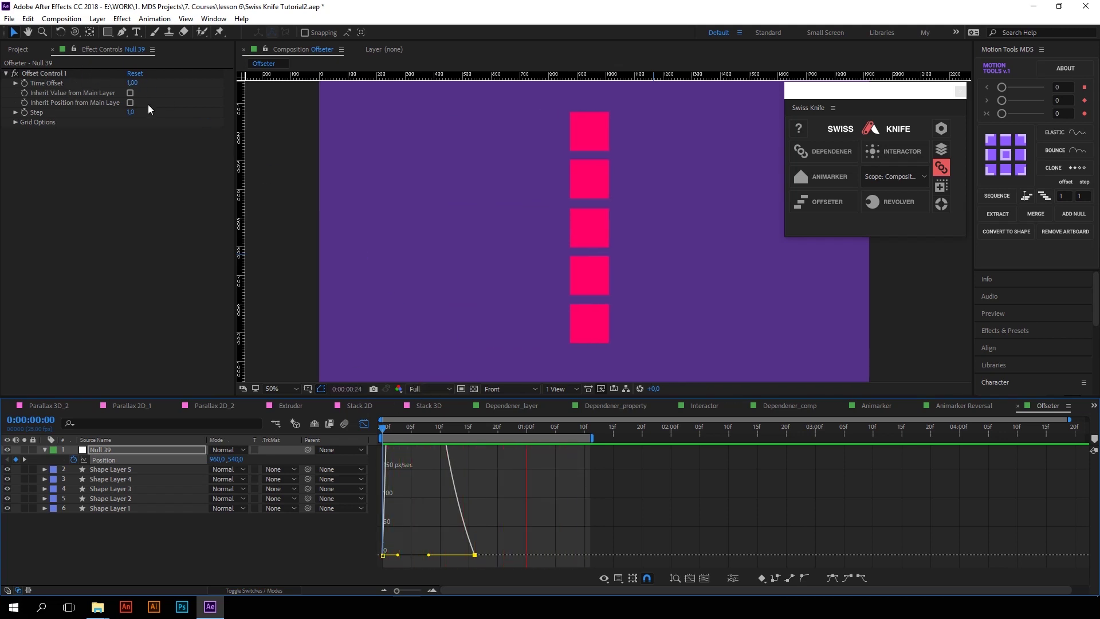
Set Offset Control 1's Time Offset to 2 and stop the preview.
{"action": "left_click", "coordinate": [132, 83]}
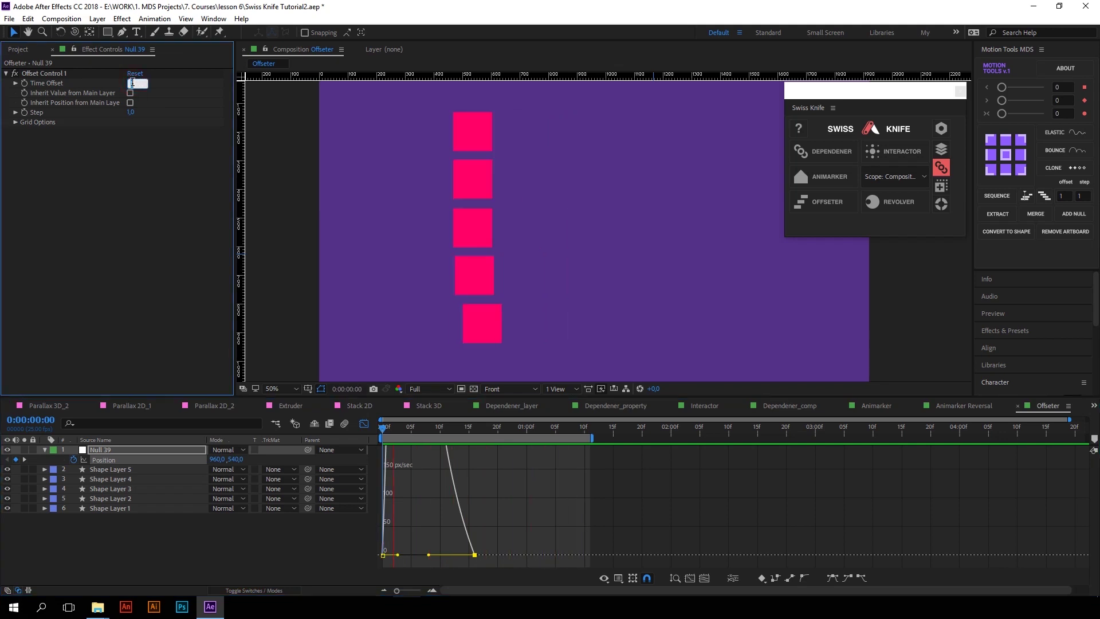
{"action": "type", "text": "2"}
{"action": "key", "text": "Return"}
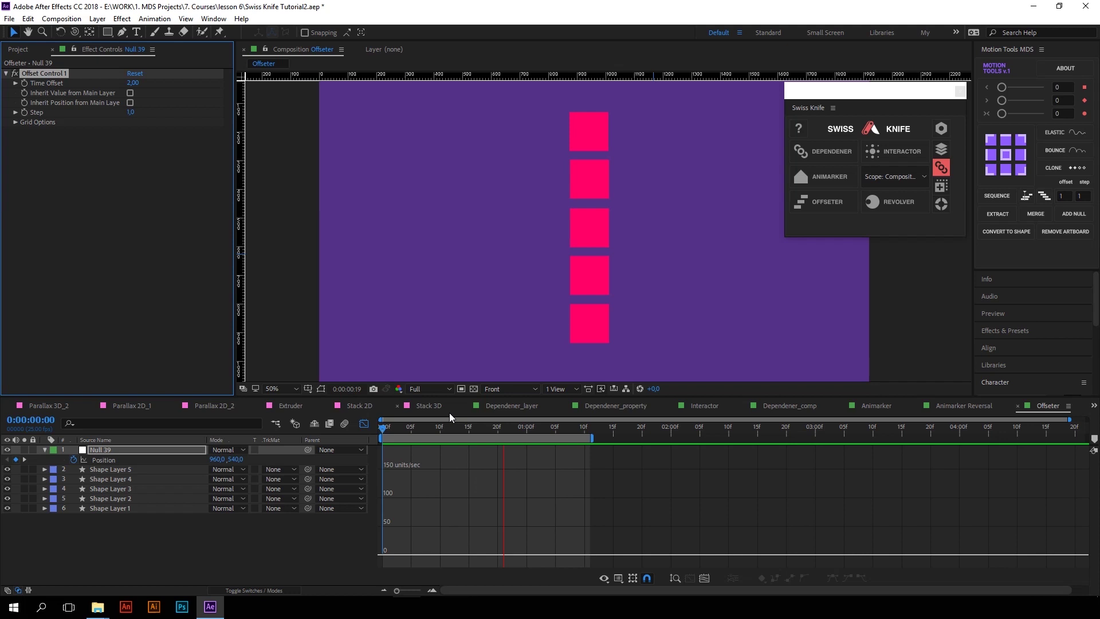
{"action": "key", "text": "space"}
{"action": "key", "text": "shift+F3"}
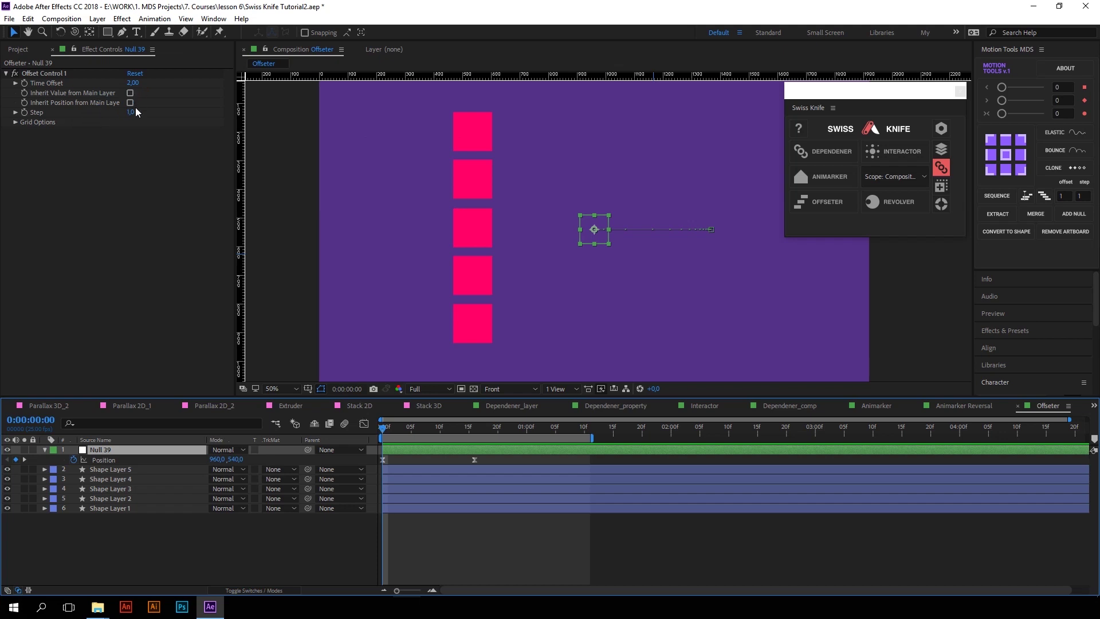
Enable Inherit Value from Main Layer and keyframe Null 39's Rotation at -36°, then preview.
{"action": "left_click", "coordinate": [131, 93]}
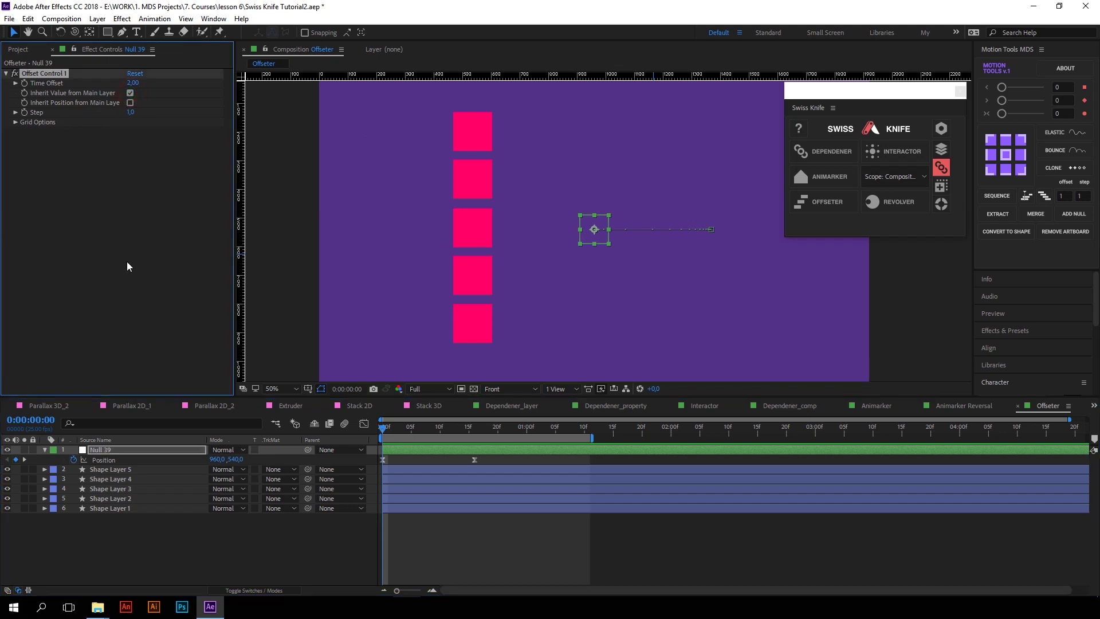
{"action": "key", "text": "shift+r"}
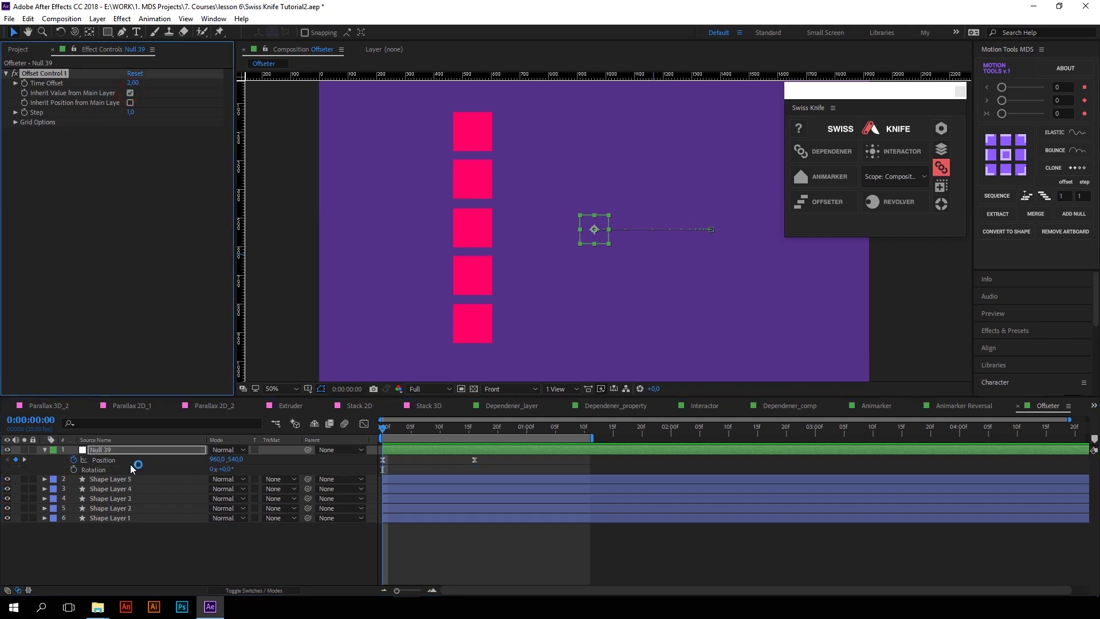
{"action": "left_click_drag", "start_coordinate": [221, 469], "coordinate": [152, 438]}
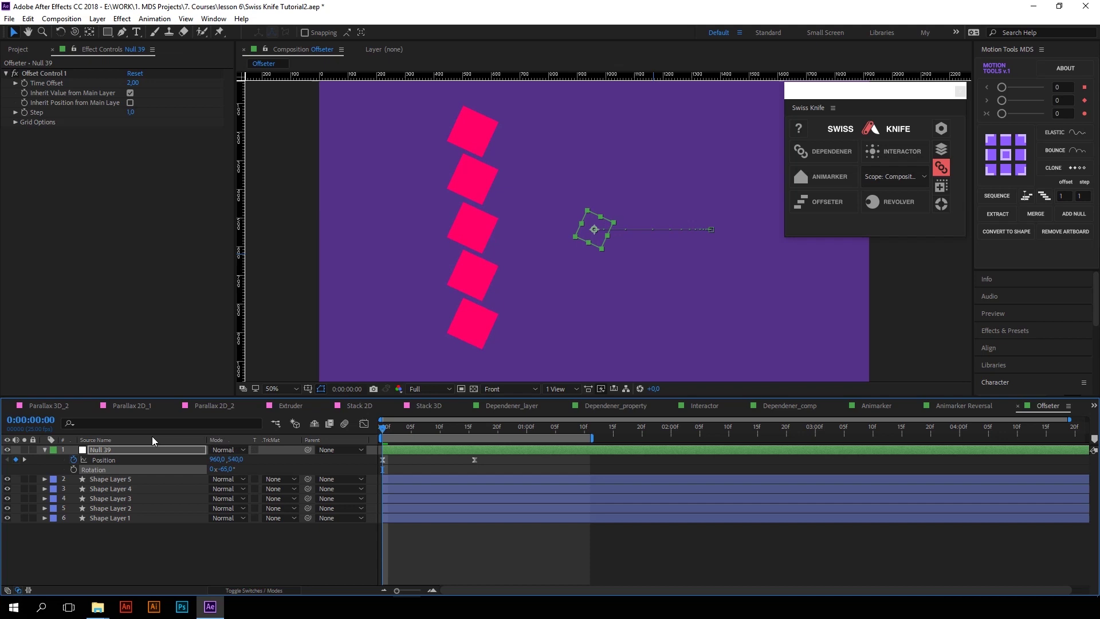
{"action": "key", "text": "ctrl+z"}
{"action": "key", "text": "space"}
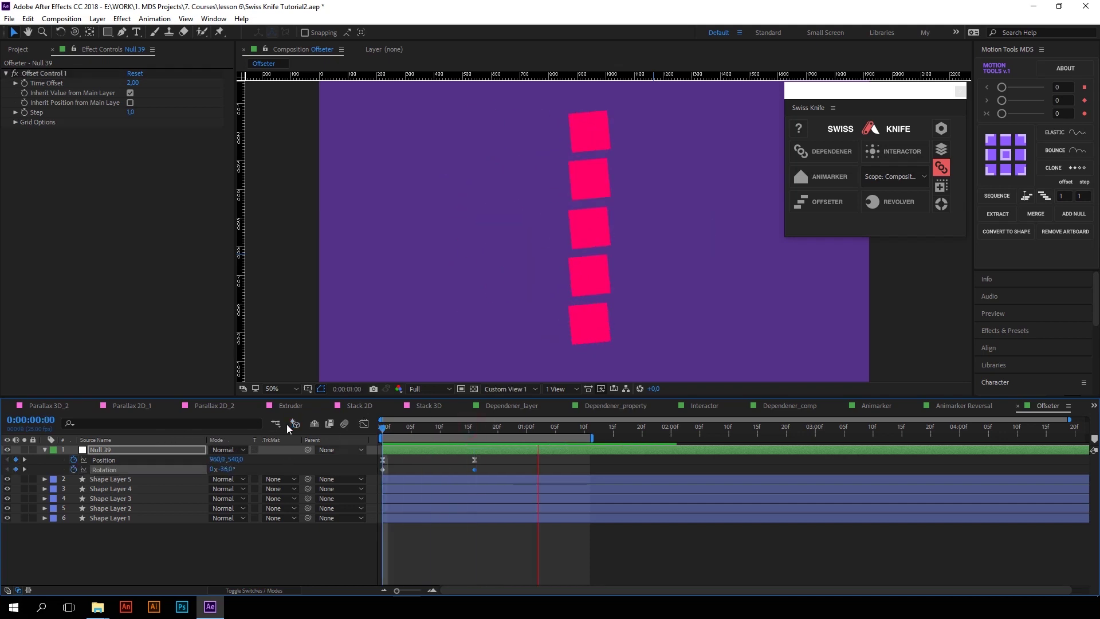
{"action": "key", "text": "space"}
Ease the rotation keyframes in the Graph Editor and preview the staggered turning squares.
{"action": "left_click", "coordinate": [364, 424]}
{"action": "left_click_drag", "start_coordinate": [519, 519], "coordinate": [455, 563]}
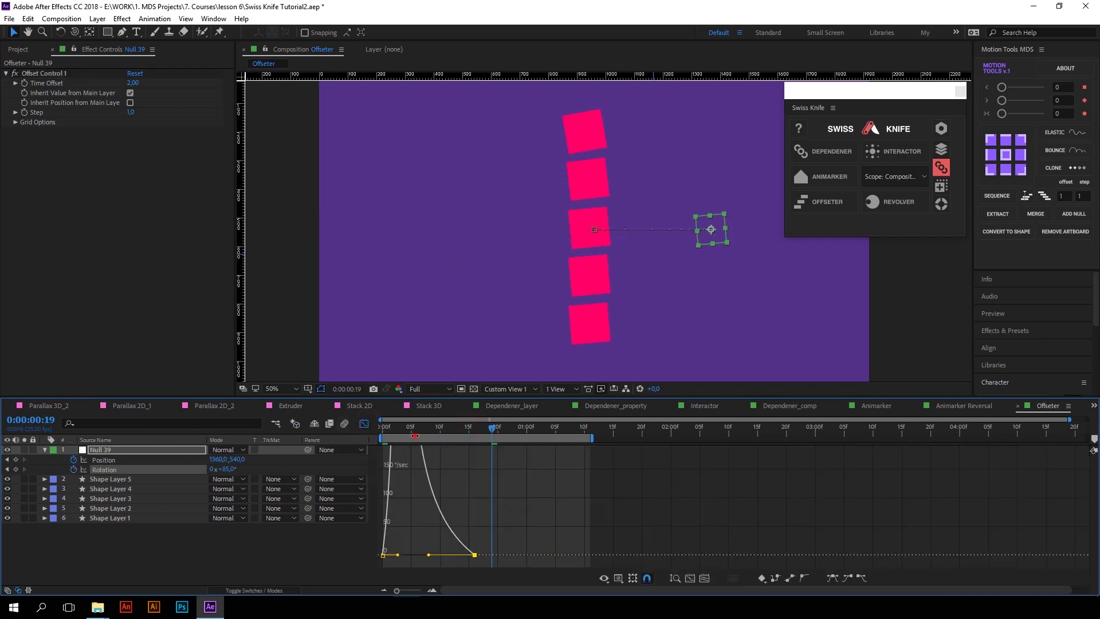
{"action": "key", "text": "space"}
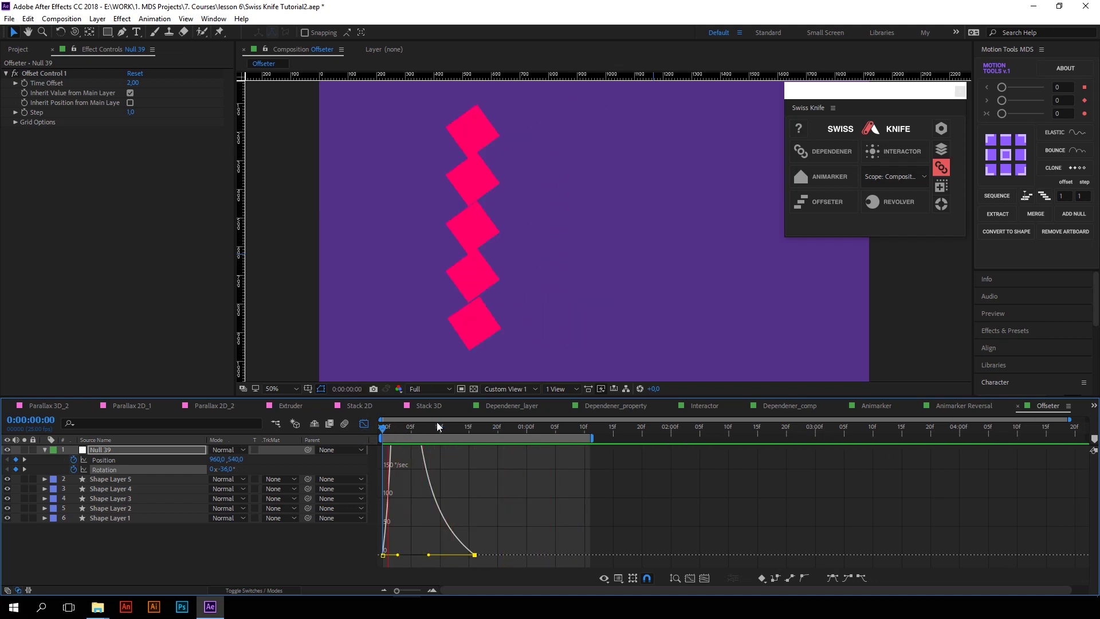
{"action": "key", "text": "space"}
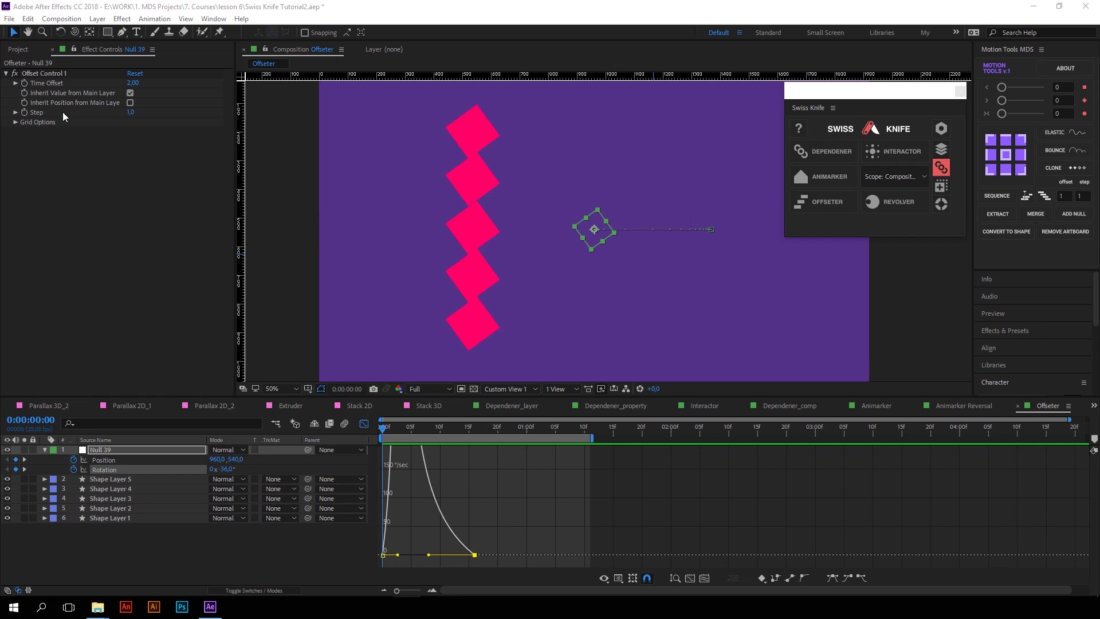
Set Offset Control 1's Step to 2, preview the paired squares, and expand Grid Options.
{"action": "left_click", "coordinate": [131, 111]}
{"action": "type", "text": "2"}
{"action": "key", "text": "Return"}
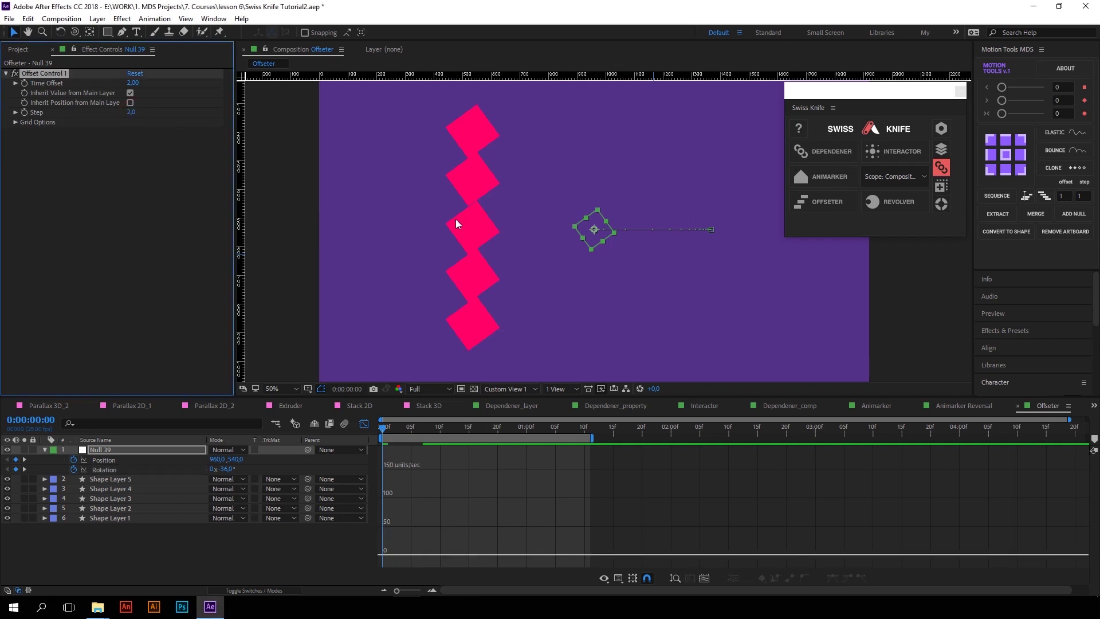
{"action": "key", "text": "space"}
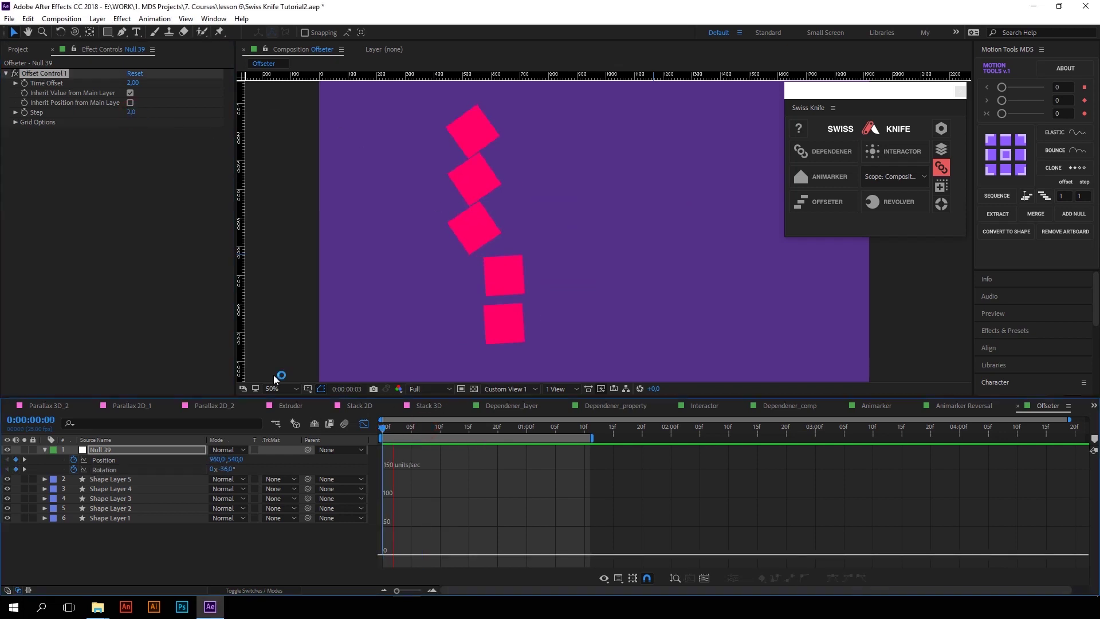
{"action": "key", "text": "space"}
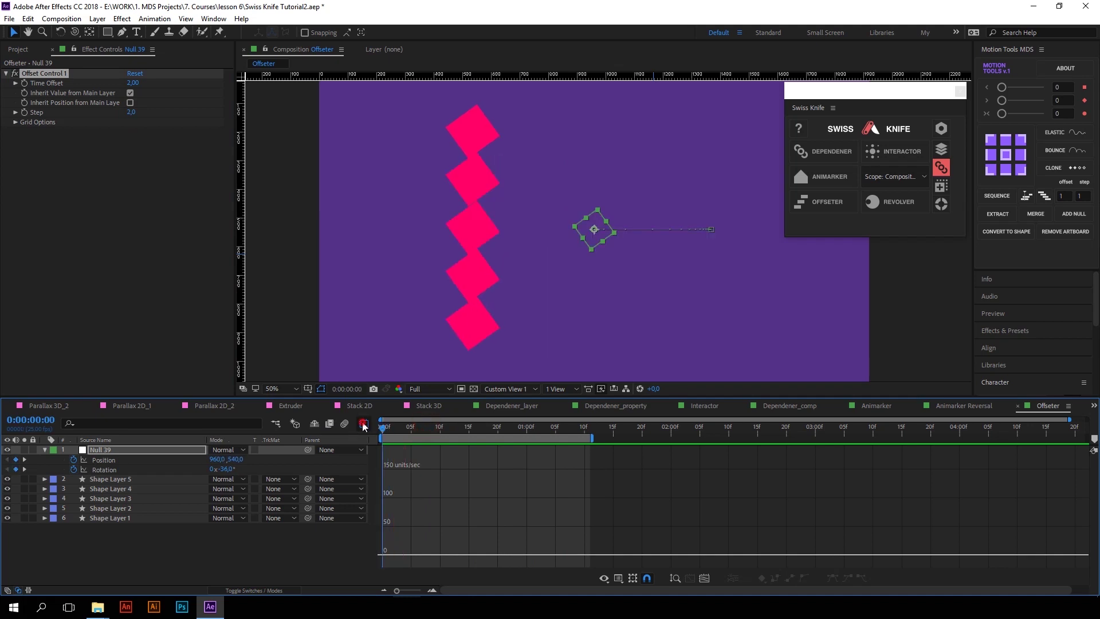
{"action": "left_click", "coordinate": [364, 424]}
{"action": "left_click", "coordinate": [17, 124]}
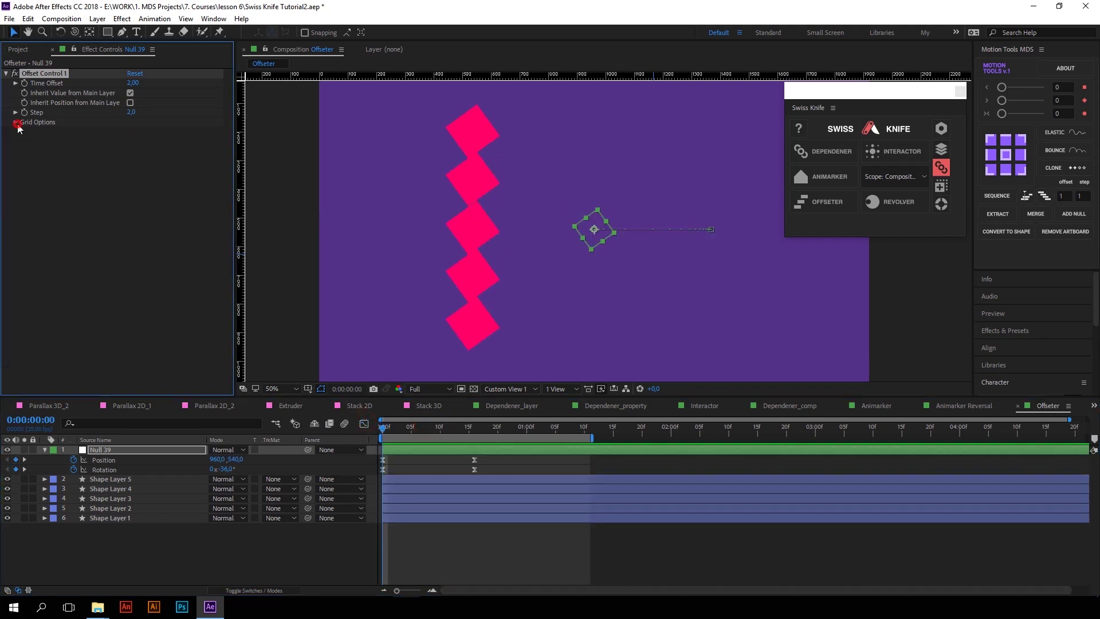
Delete Null 39's Position and Rotation keyframes, reset Rotation to 0°, and raise X Offset to 180.
{"action": "left_click", "coordinate": [131, 103]}
{"action": "left_click_drag", "start_coordinate": [477, 467], "coordinate": [378, 466]}
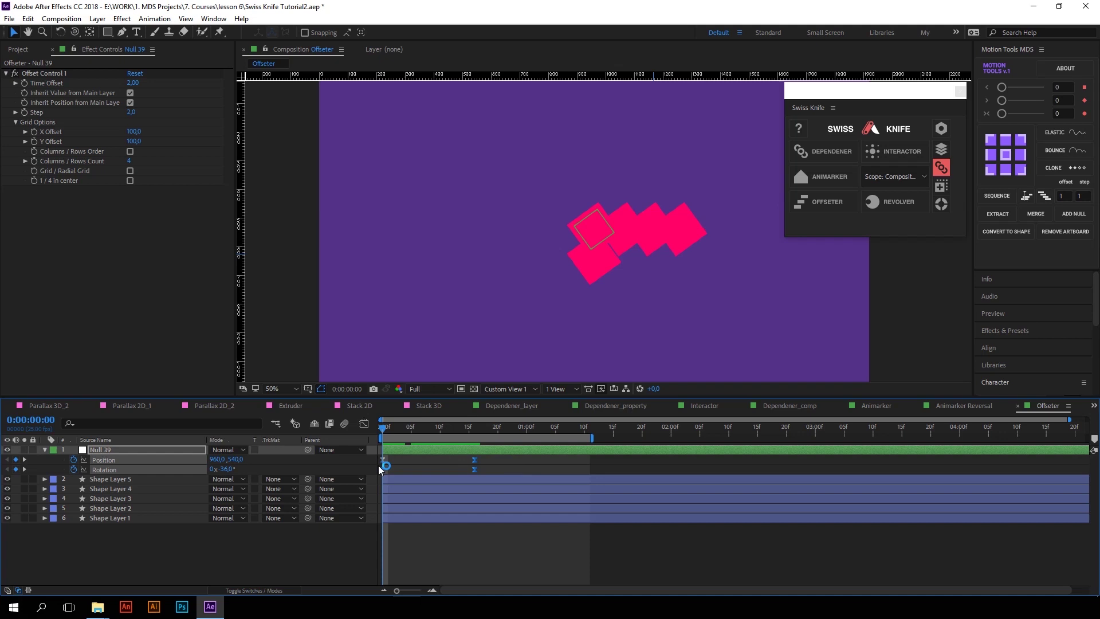
{"action": "key", "text": "Delete"}
{"action": "left_click", "coordinate": [232, 469]}
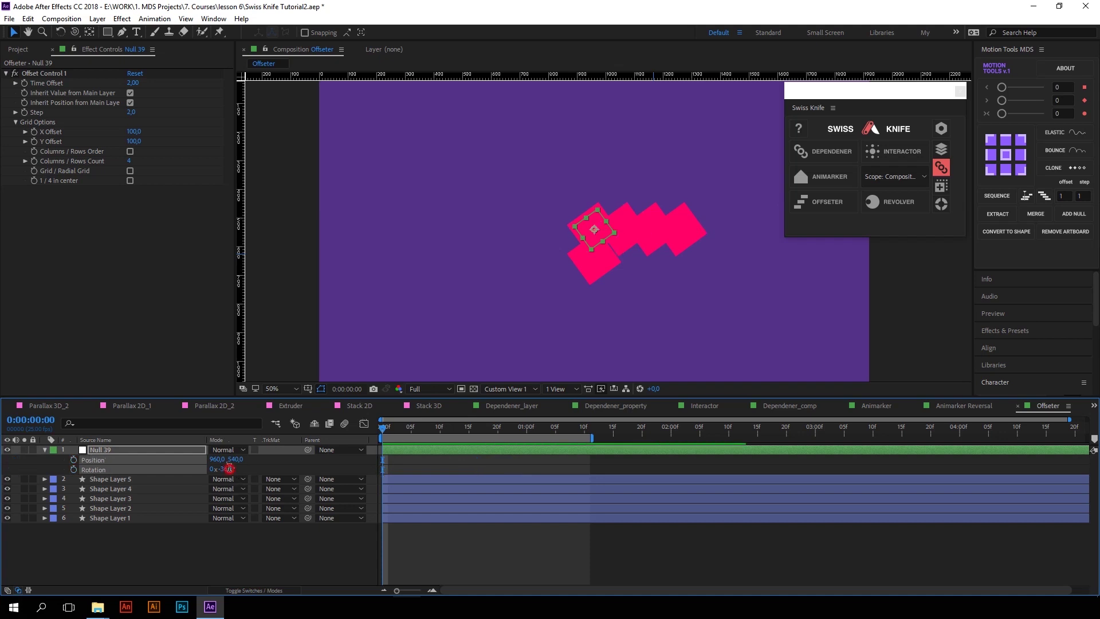
{"action": "type", "text": "0"}
{"action": "key", "text": "Return"}
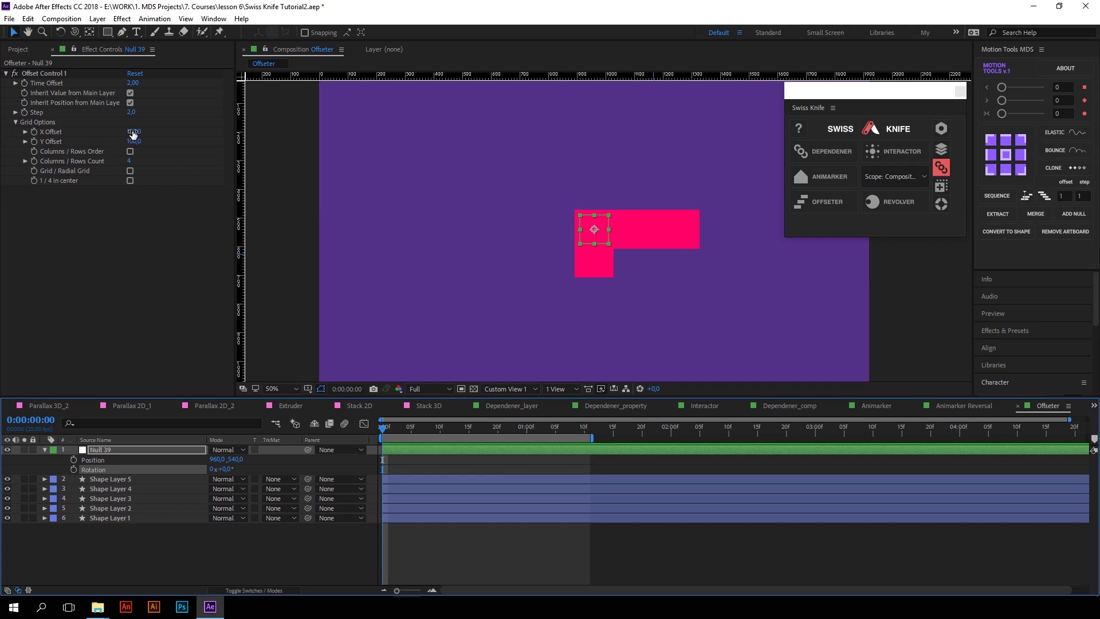
{"action": "mouse_move", "coordinate": [133, 135]}
{"action": "left_mouse_down"}
{"action": "mouse_move", "coordinate": [113, 127]}
{"action": "mouse_move", "coordinate": [139, 155]}
{"action": "left_mouse_up"}
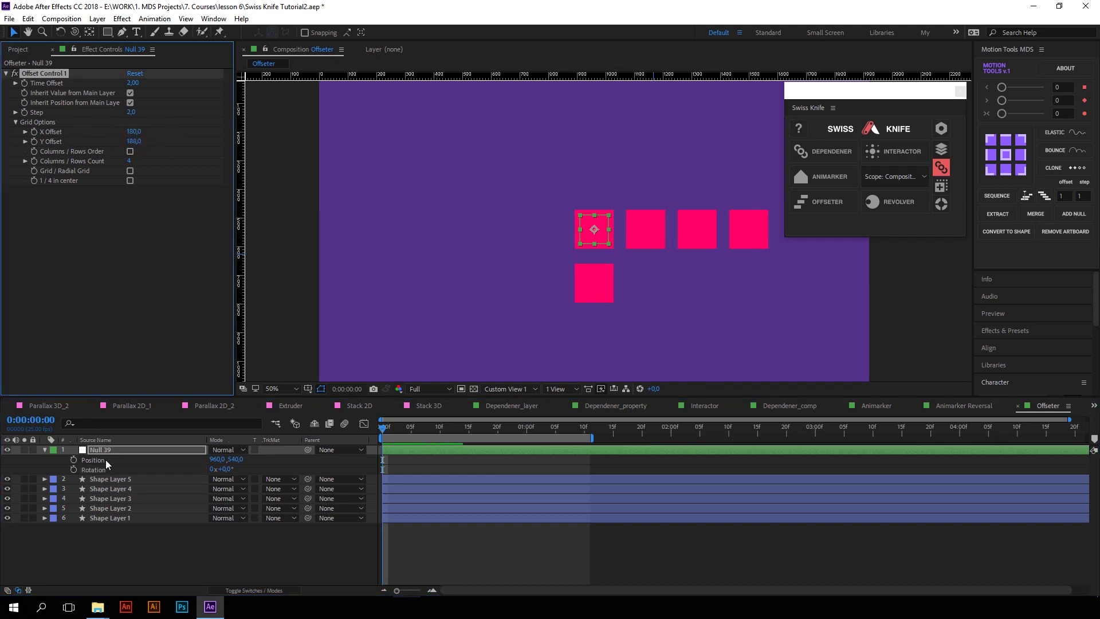
Duplicate the square layer to reach eight squares, delete the extra ninth, and select the null.
{"action": "left_click", "coordinate": [112, 480]}
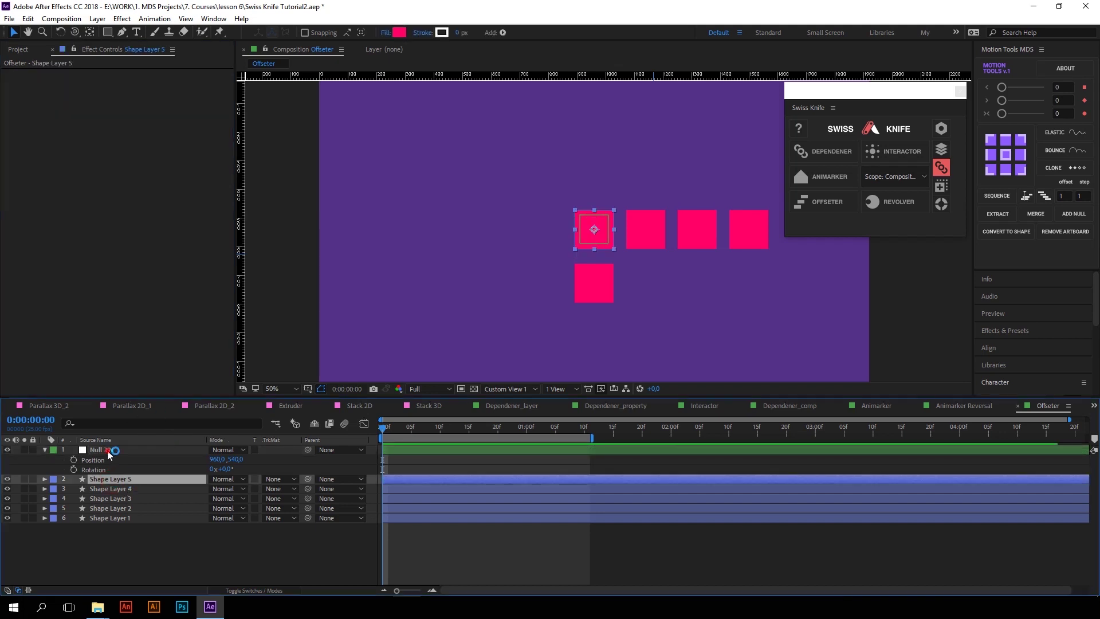
{"action": "left_click", "coordinate": [109, 453]}
{"action": "left_click", "coordinate": [115, 481]}
{"action": "key", "text": "ctrl+d"}
{"action": "key", "text": "ctrl+d"}
{"action": "key", "text": "ctrl+d"}
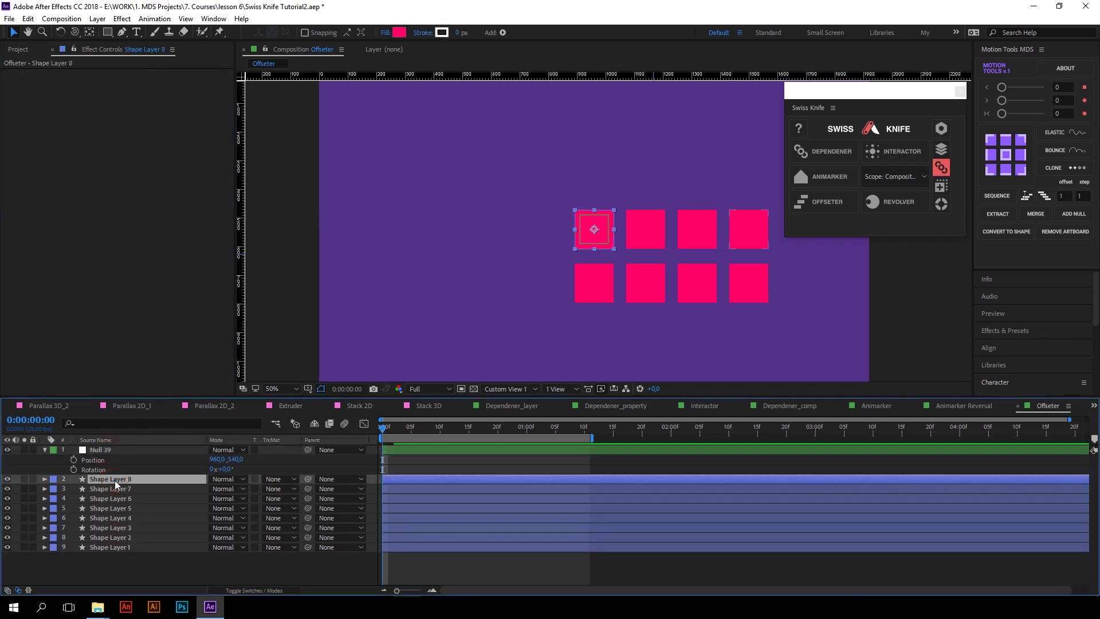
{"action": "key", "text": "ctrl+d"}
{"action": "key", "text": "Delete"}
{"action": "left_click", "coordinate": [594, 229]}
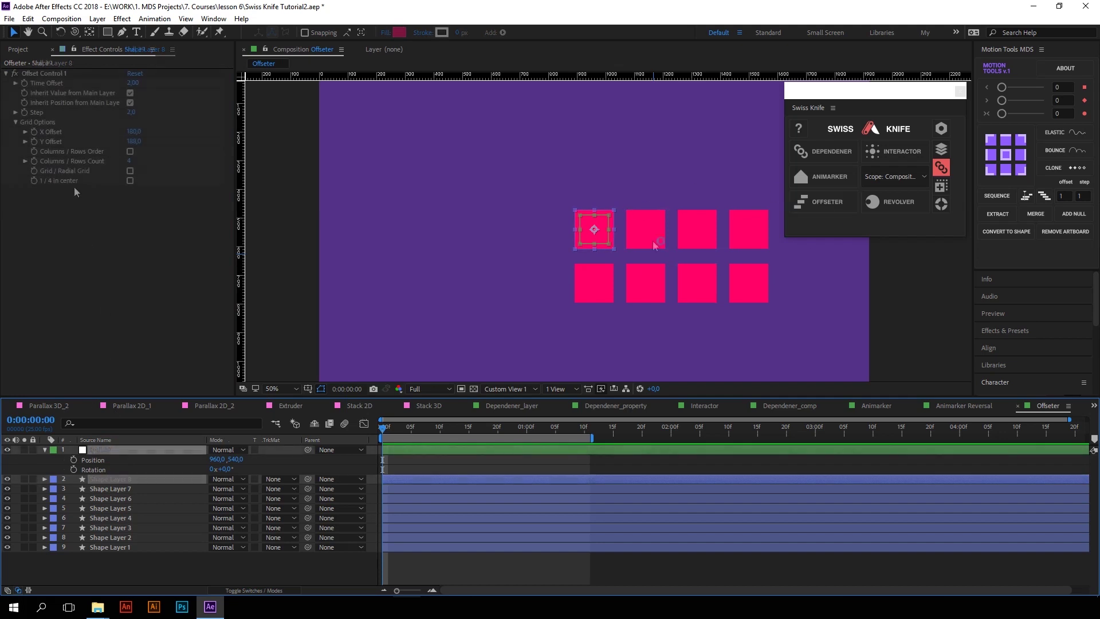
Enable Columns / Rows Order, set Columns / Rows Count to 3, and turn on Grid / Radial Grid.
{"action": "left_click", "coordinate": [130, 152]}
{"action": "left_click", "coordinate": [130, 161]}
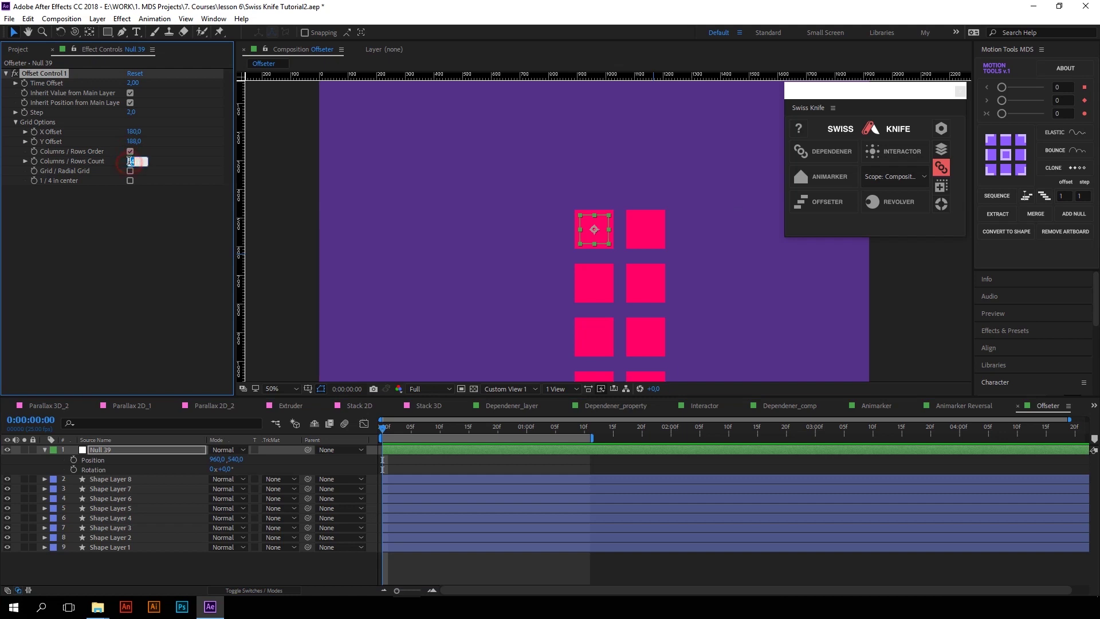
{"action": "key", "text": "Return"}
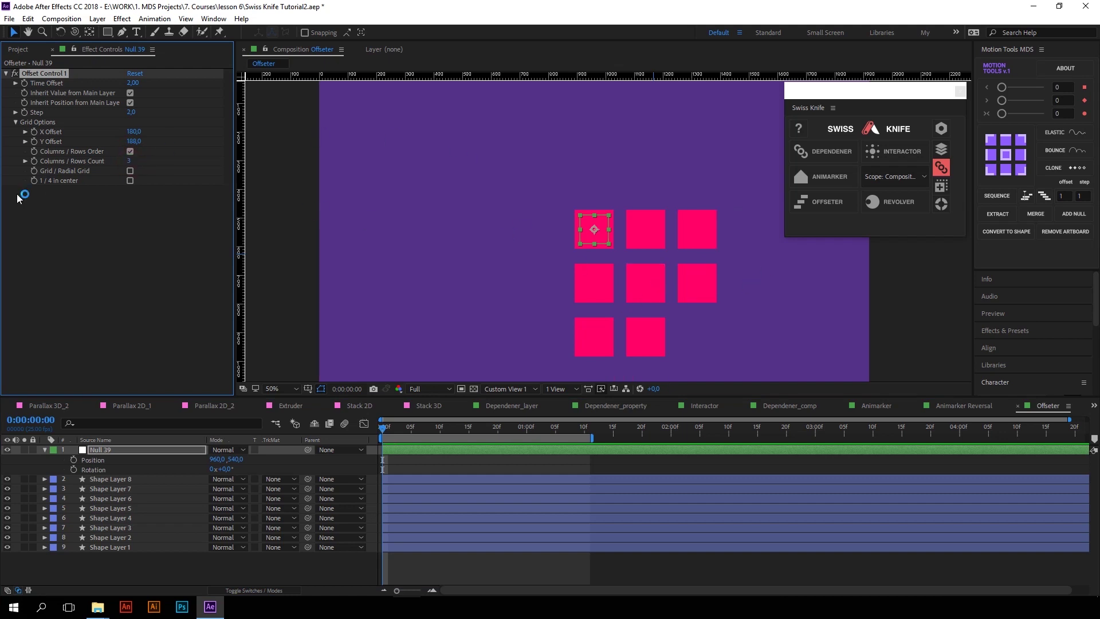
{"action": "left_click", "coordinate": [131, 172]}
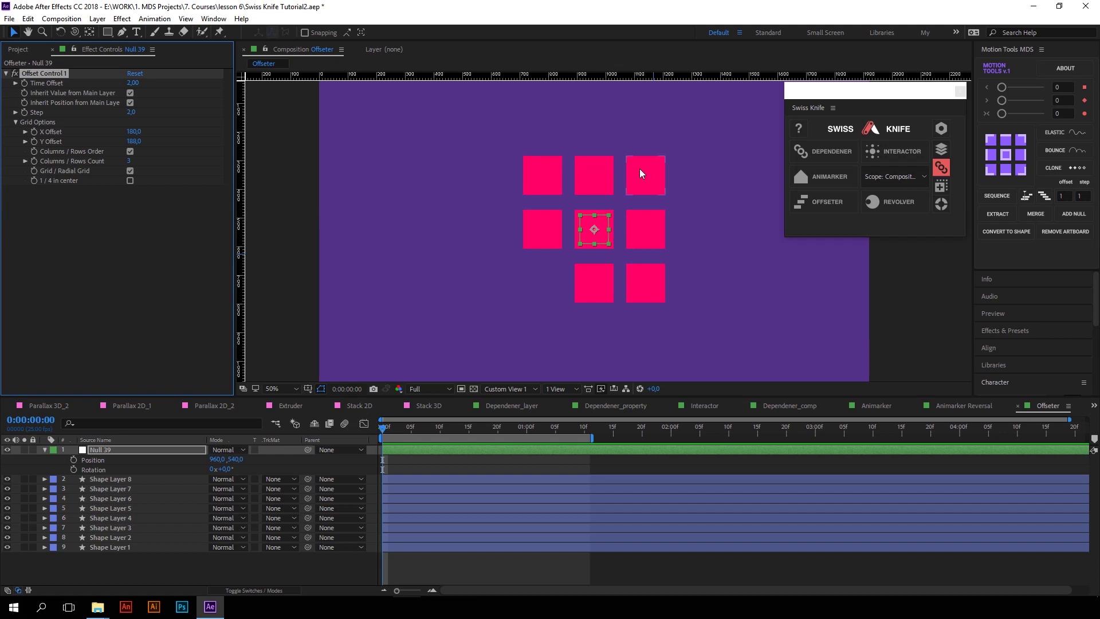
Duplicate the pink square layer until the 5x5 radial grid holds 25 squares.
{"action": "left_click", "coordinate": [108, 480]}
{"action": "key", "text": "ctrl+d"}
{"action": "key", "text": "ctrl+d"}
{"action": "key", "text": "ctrl+d"}
{"action": "key", "text": "ctrl+d"}
{"action": "key", "text": "ctrl+d"}
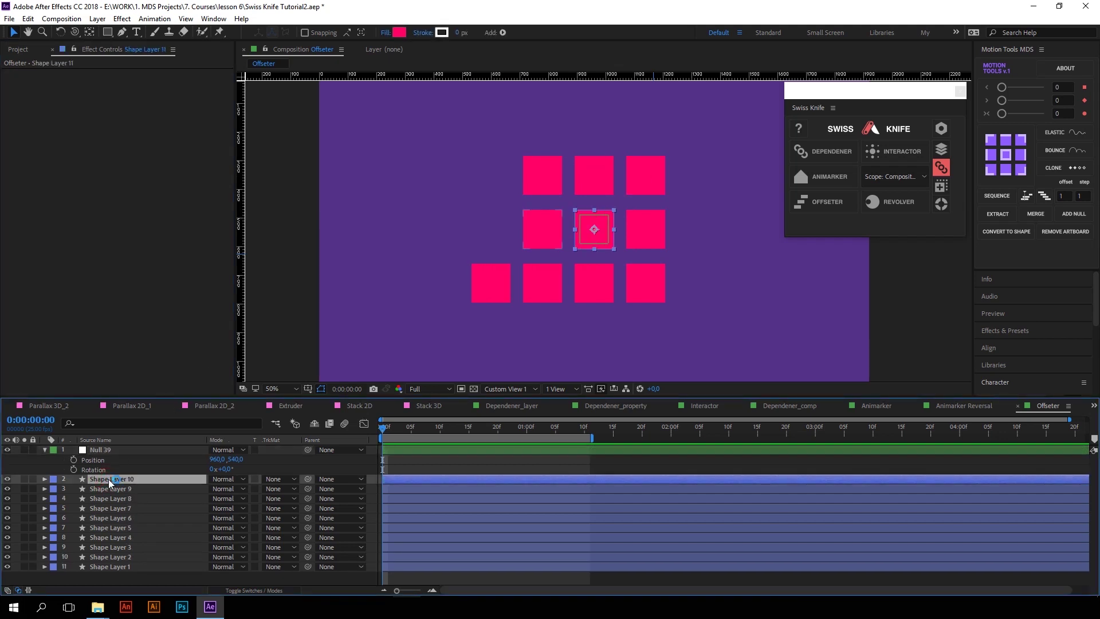
{"action": "key", "text": "ctrl+d"}
{"action": "key", "text": "ctrl+d"}
{"action": "key", "text": "ctrl+d"}
{"action": "key", "text": "ctrl+d"}
{"action": "key", "text": "ctrl+d"}
{"action": "key", "text": "ctrl+d"}
{"action": "key", "text": "ctrl+d"}
{"action": "key", "text": "ctrl+d"}
{"action": "key", "text": "ctrl+d"}
{"action": "key", "text": "ctrl+d"}
{"action": "key", "text": "ctrl+d"}
{"action": "key", "text": "ctrl+d"}
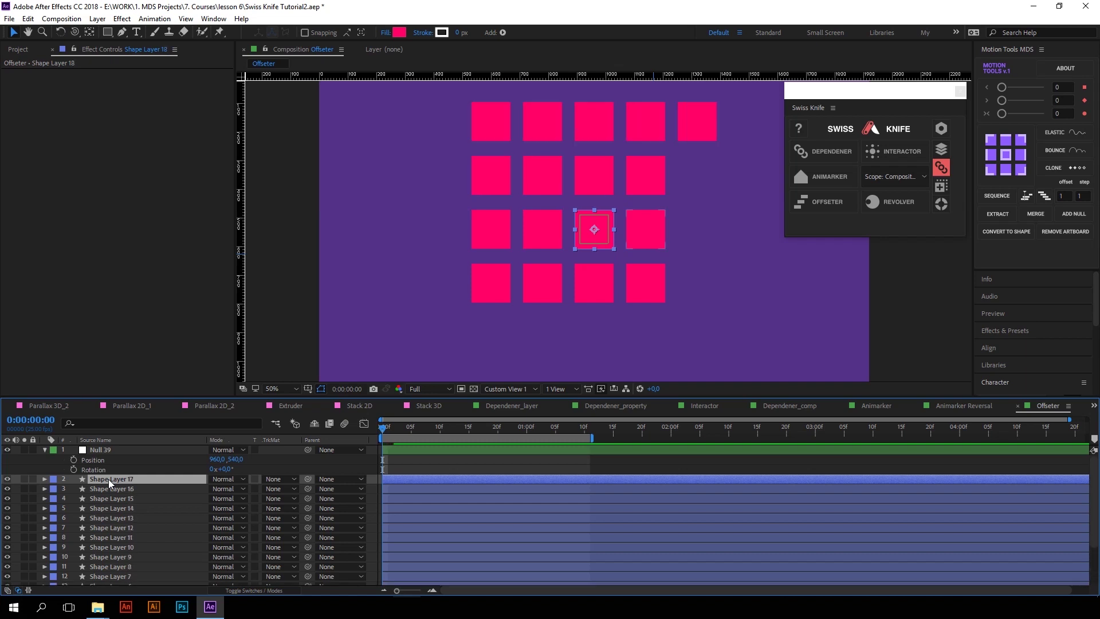
Keyframe Null 39's Scale from 0% to 100% and preview the grid growing in.
{"action": "left_click", "coordinate": [101, 450]}
{"action": "key", "text": "shift+s"}
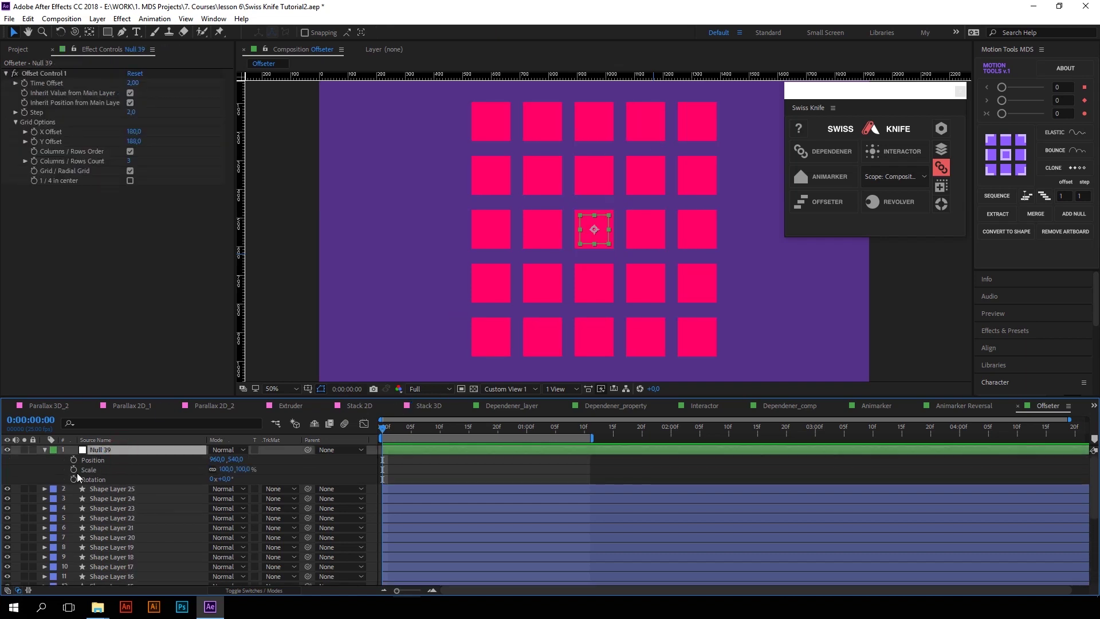
{"action": "left_click", "coordinate": [74, 470]}
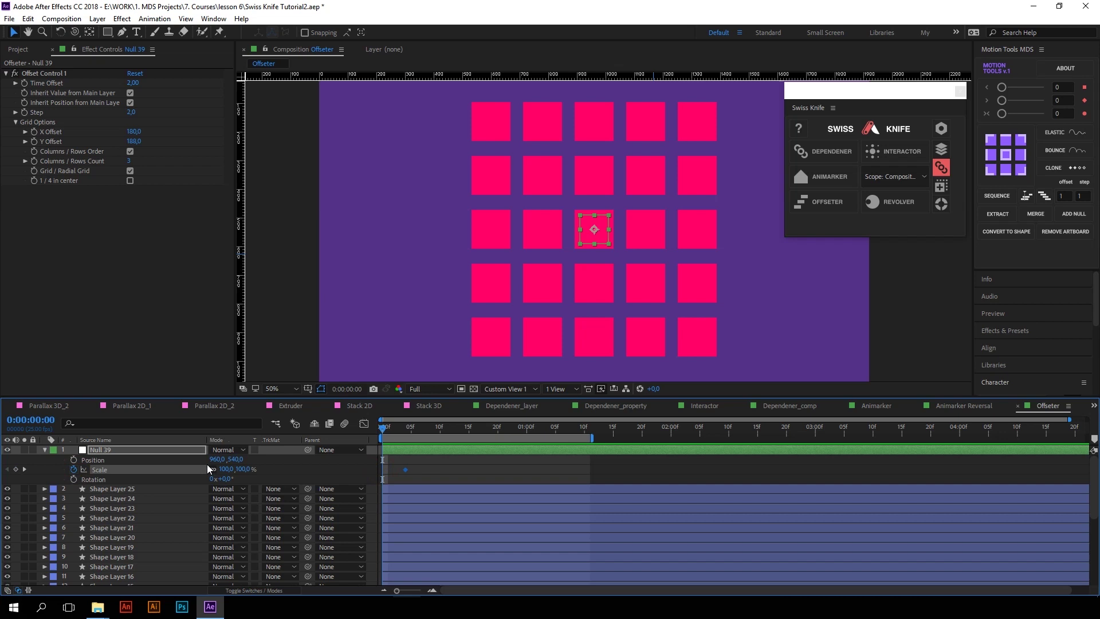
{"action": "key", "text": "space"}
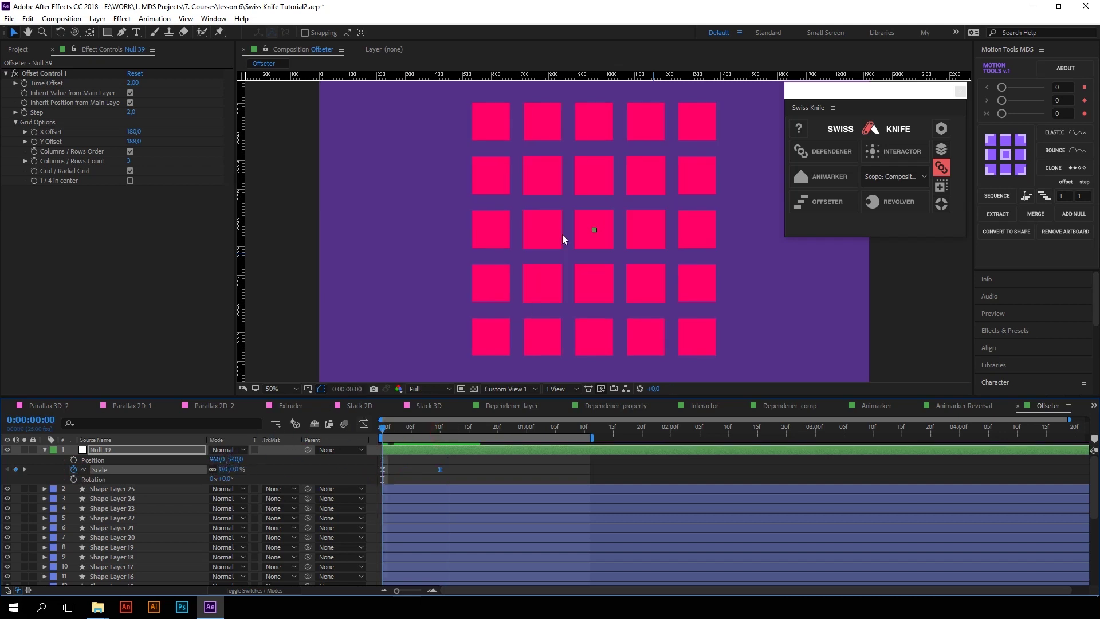
{"action": "left_click", "coordinate": [438, 434]}
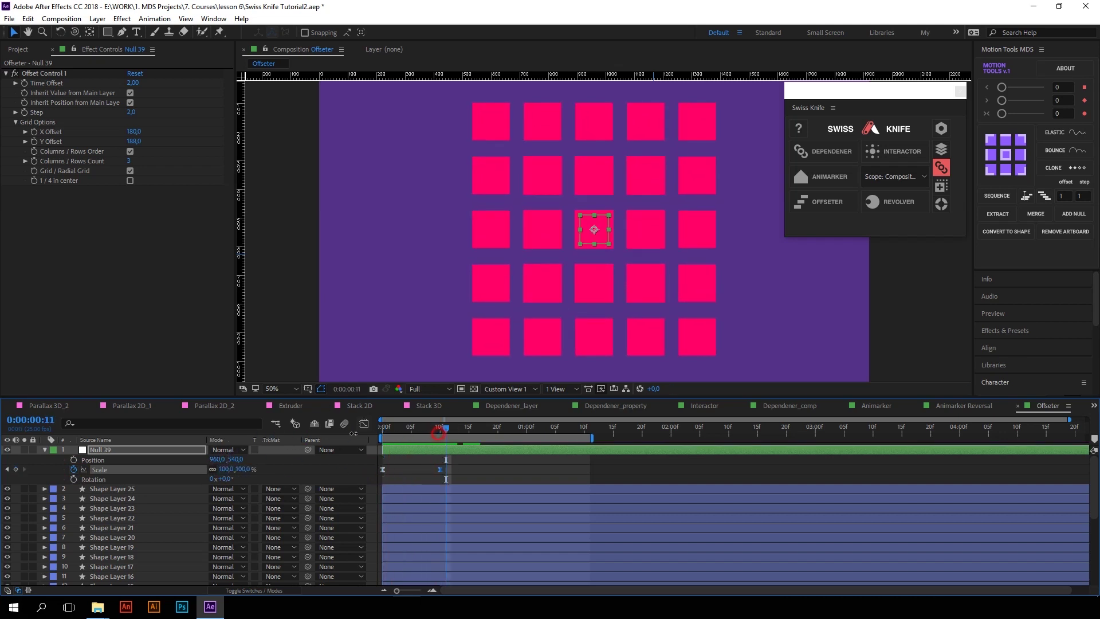
{"action": "key", "text": "space"}
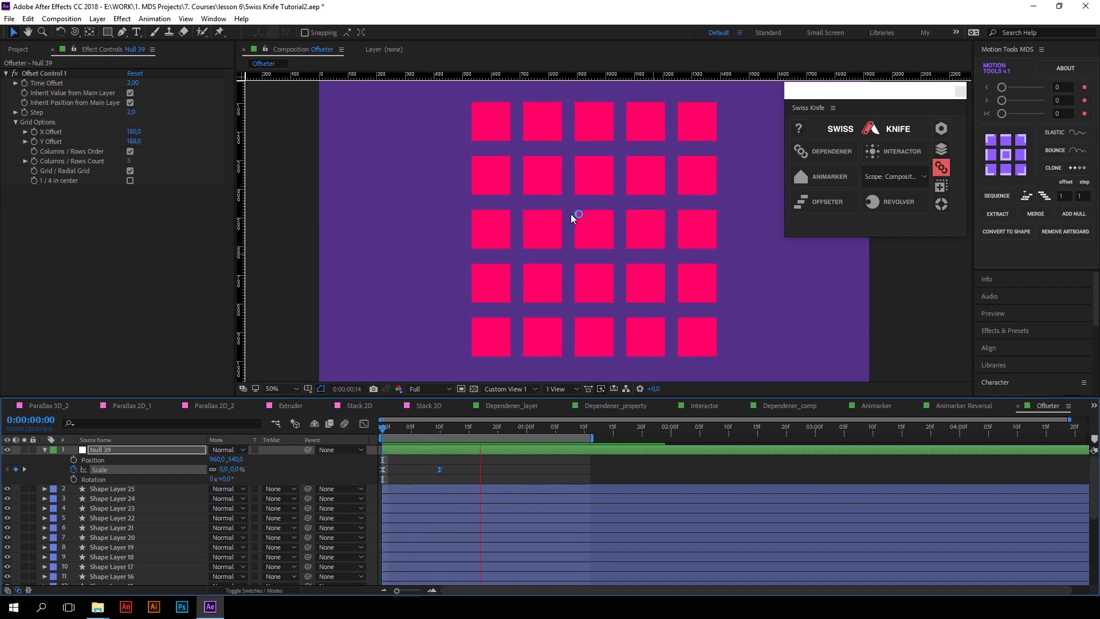
{"action": "key", "text": "space"}
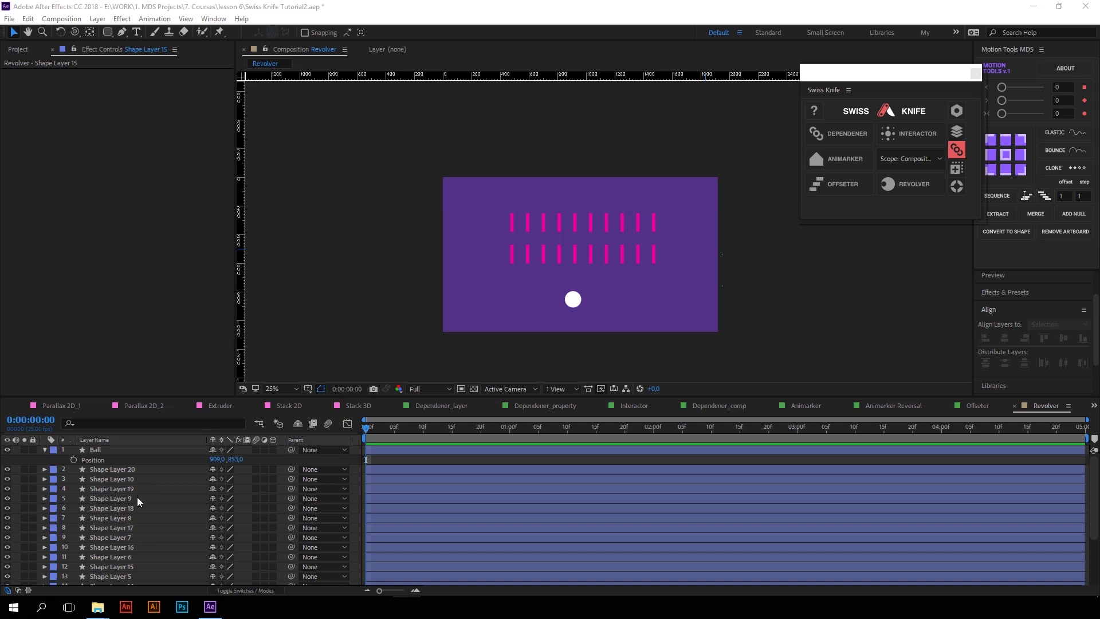
Apply Swiss Knife Revolver to Shape Layers 20–1 and the Ball, then drag the ball to test.
{"action": "left_click", "coordinate": [113, 583]}
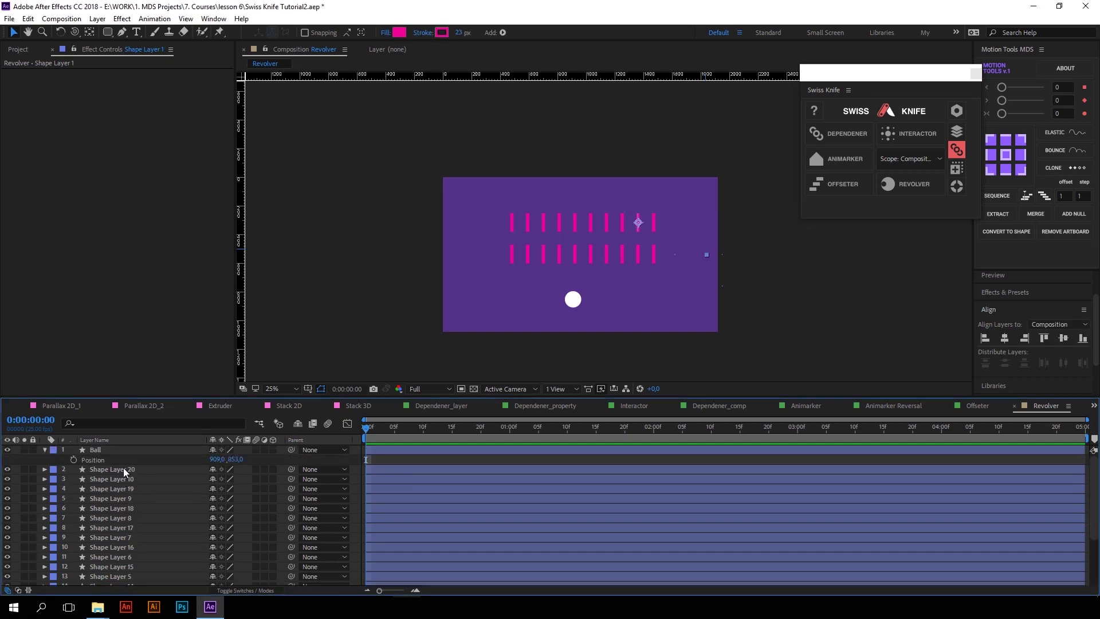
{"action": "left_click", "coordinate": [125, 471], "text": "shift"}
{"action": "left_click", "coordinate": [106, 449], "text": "ctrl"}
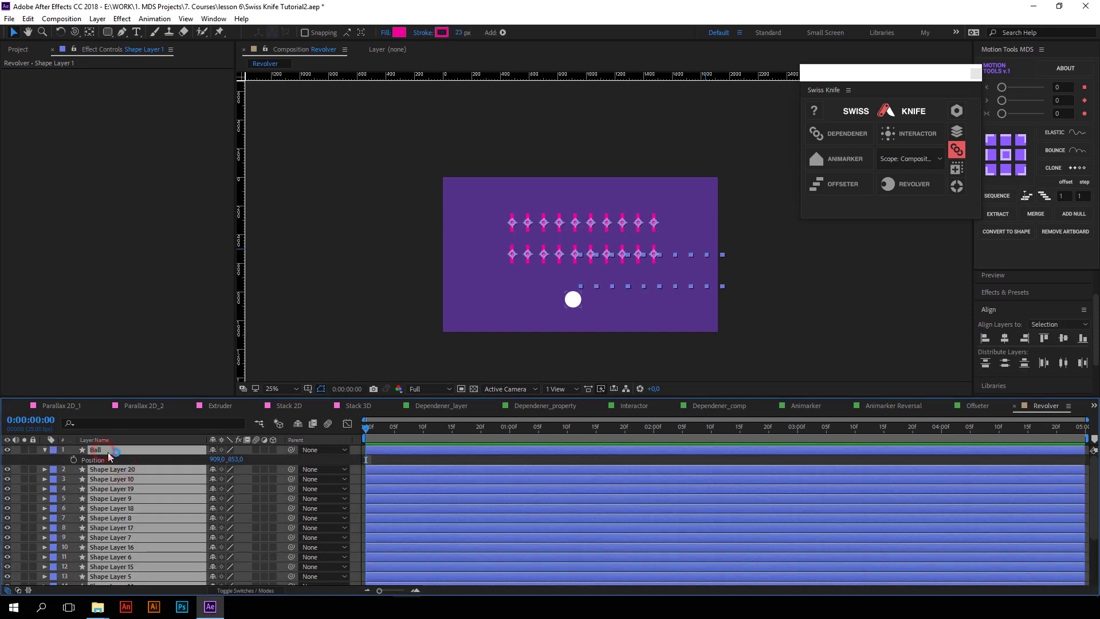
{"action": "left_click", "coordinate": [896, 184]}
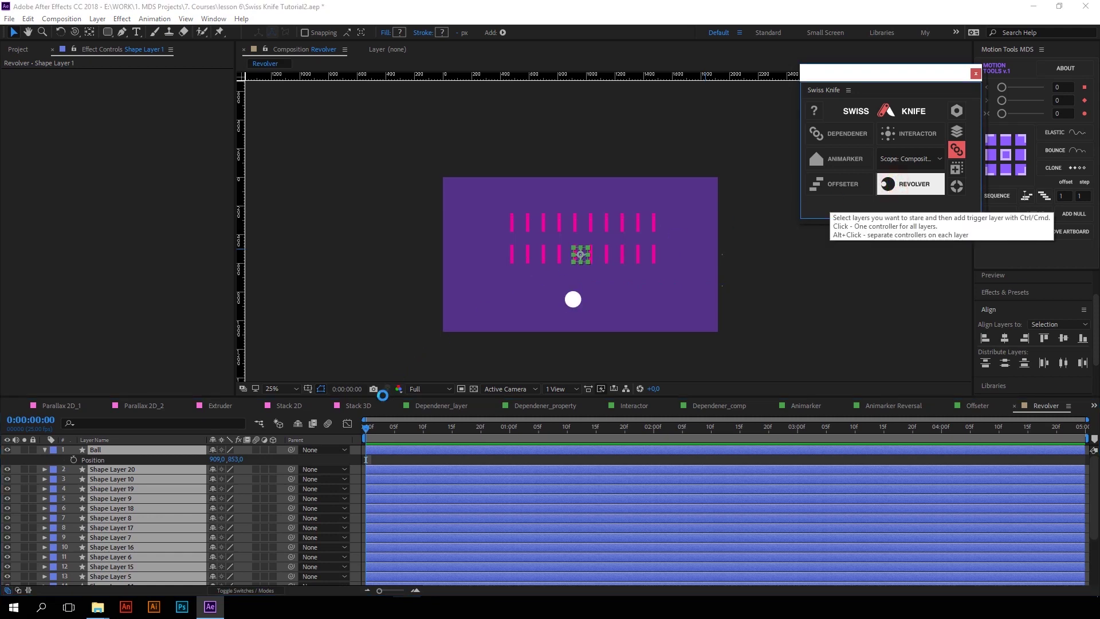
{"action": "left_click_drag", "start_coordinate": [573, 298], "coordinate": [628, 278]}
{"action": "left_click", "coordinate": [117, 451]}
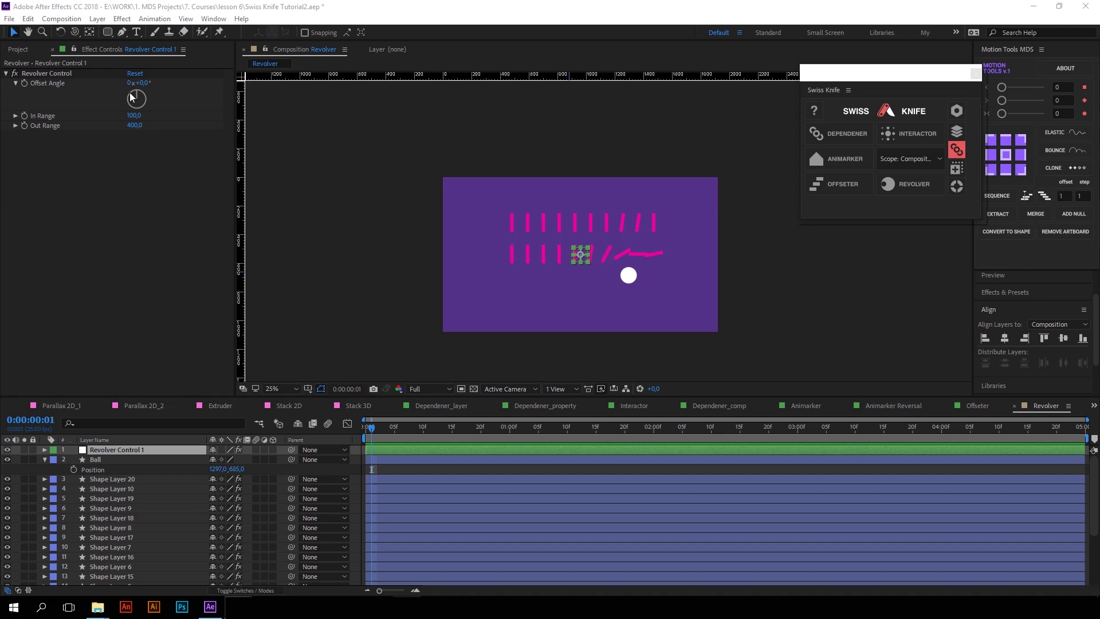
Change the bars' shared Offset Angle and select individual bars such as Shape Layers 17, 15 and 14.
{"action": "left_click_drag", "start_coordinate": [147, 83], "coordinate": [154, 87]}
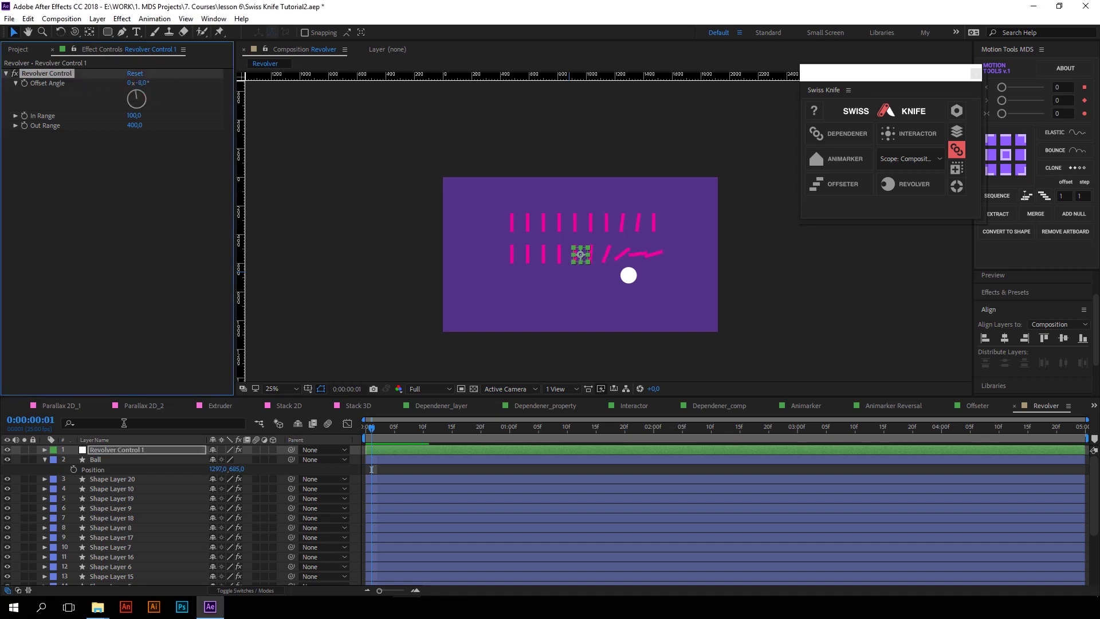
{"action": "left_click", "coordinate": [131, 500]}
{"action": "left_click", "coordinate": [130, 508]}
{"action": "left_click", "coordinate": [130, 518]}
{"action": "left_click", "coordinate": [129, 537]}
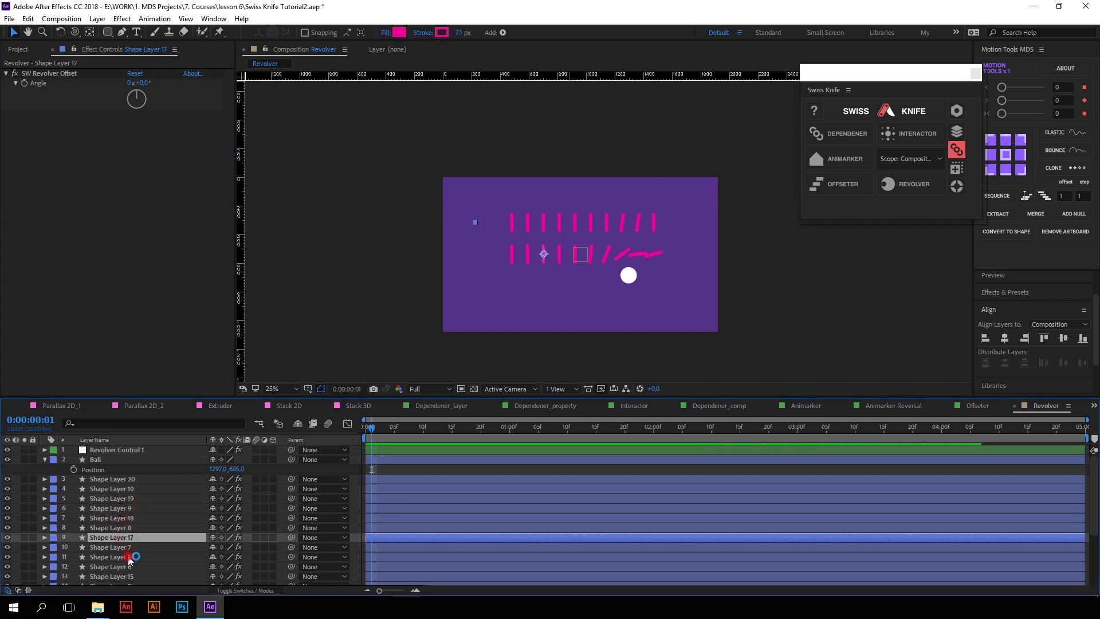
{"action": "left_click", "coordinate": [131, 557]}
{"action": "scroll", "coordinate": [145, 522], "scroll_direction": "down", "scroll_amount": 3}
{"action": "left_click", "coordinate": [130, 518]}
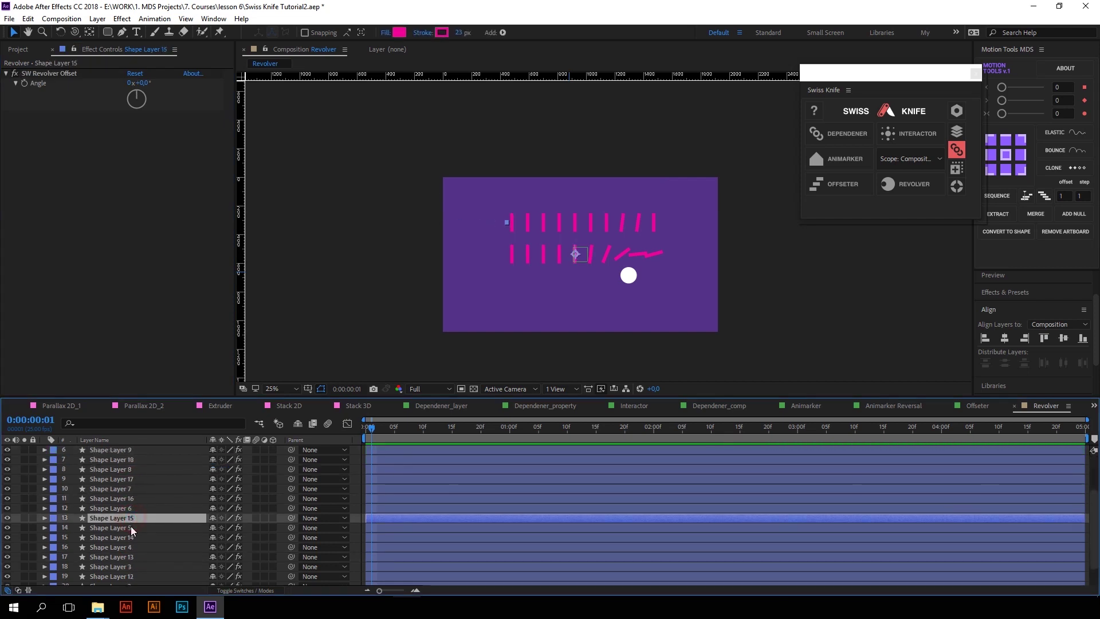
{"action": "left_click", "coordinate": [129, 537]}
Tilt Shape Layer 14's offset angle to 11° and set the Ball's end position at frame 22.
{"action": "left_click_drag", "start_coordinate": [151, 94], "coordinate": [141, 83]}
{"action": "left_click_drag", "start_coordinate": [380, 454], "coordinate": [491, 455]}
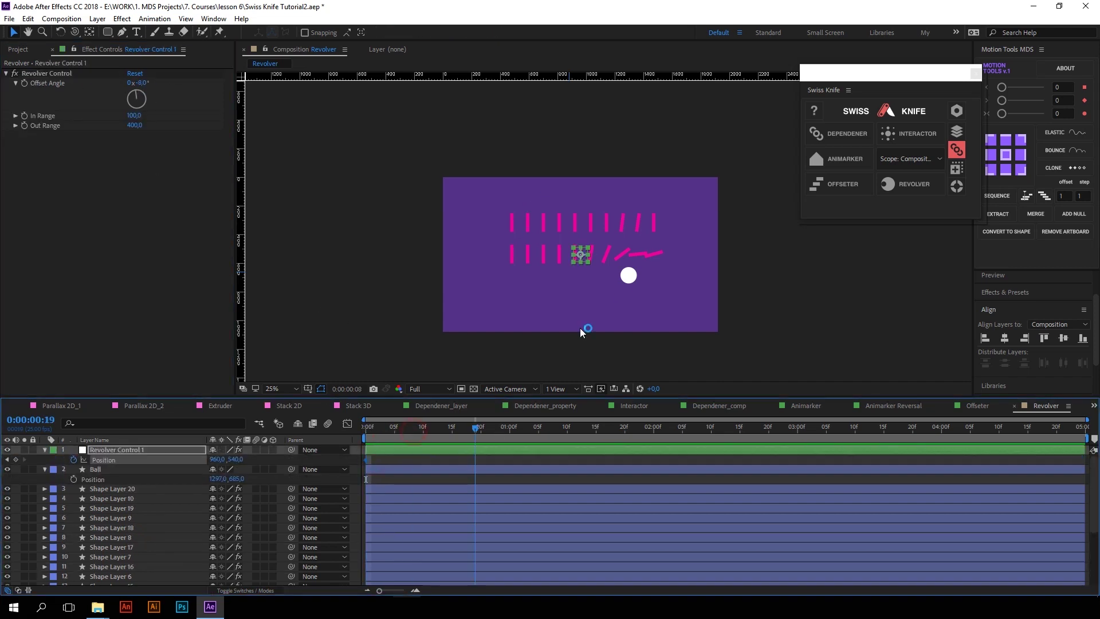
{"action": "left_click_drag", "start_coordinate": [629, 275], "coordinate": [462, 242]}
Apply Easy Ease to both Ball Position keyframes and preview the motion from frame 0.
{"action": "key", "text": "Home"}
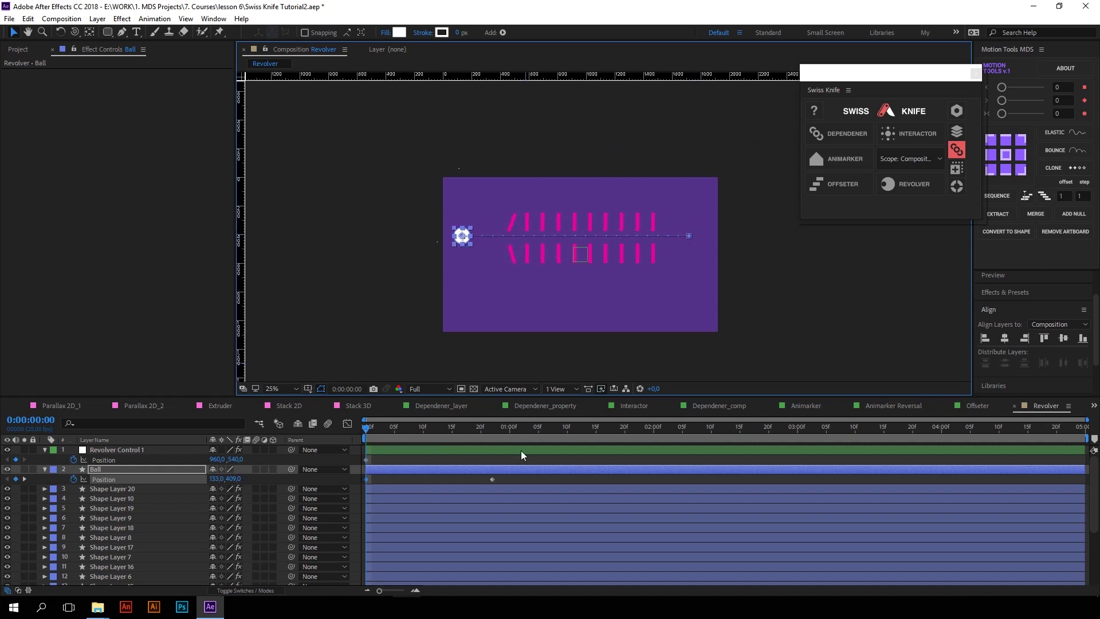
{"action": "left_click_drag", "start_coordinate": [500, 481], "coordinate": [361, 486]}
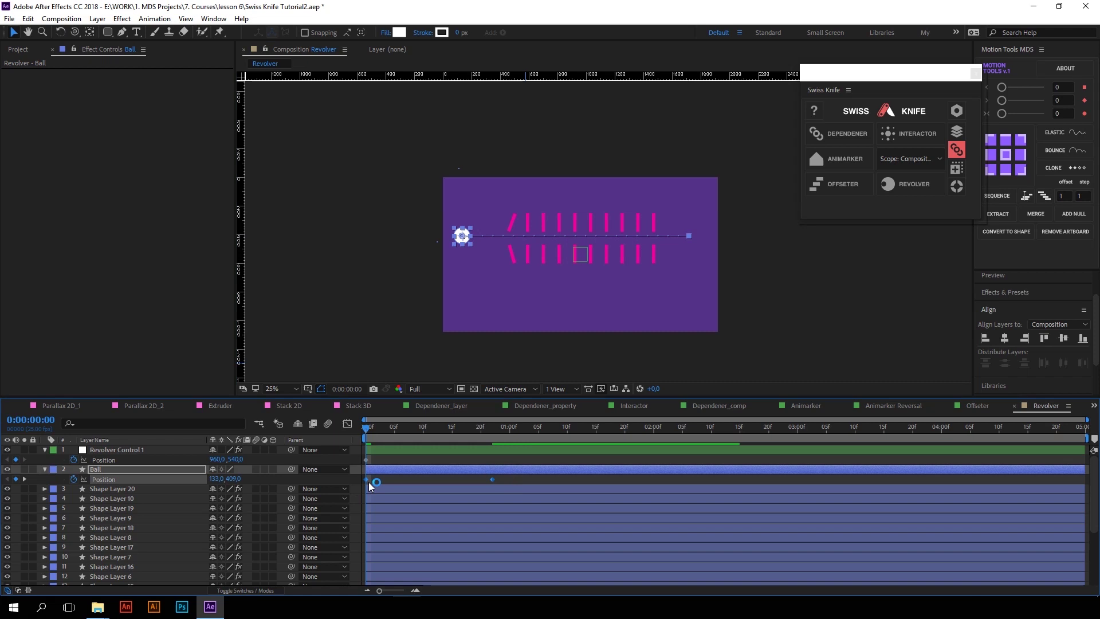
{"action": "key", "text": "F9"}
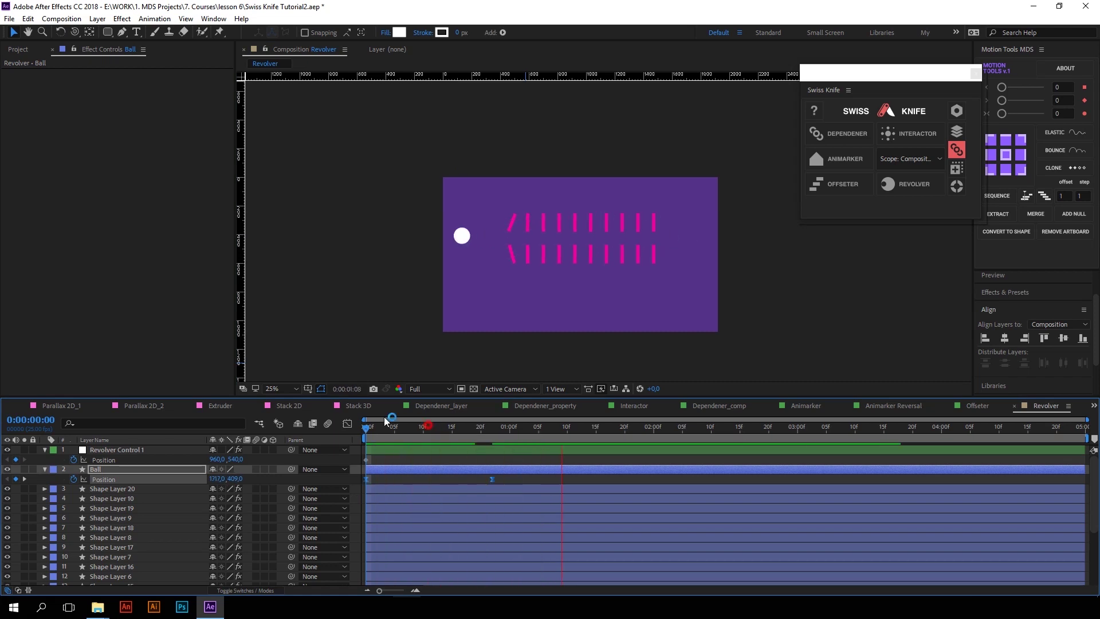
{"action": "key", "text": "space"}
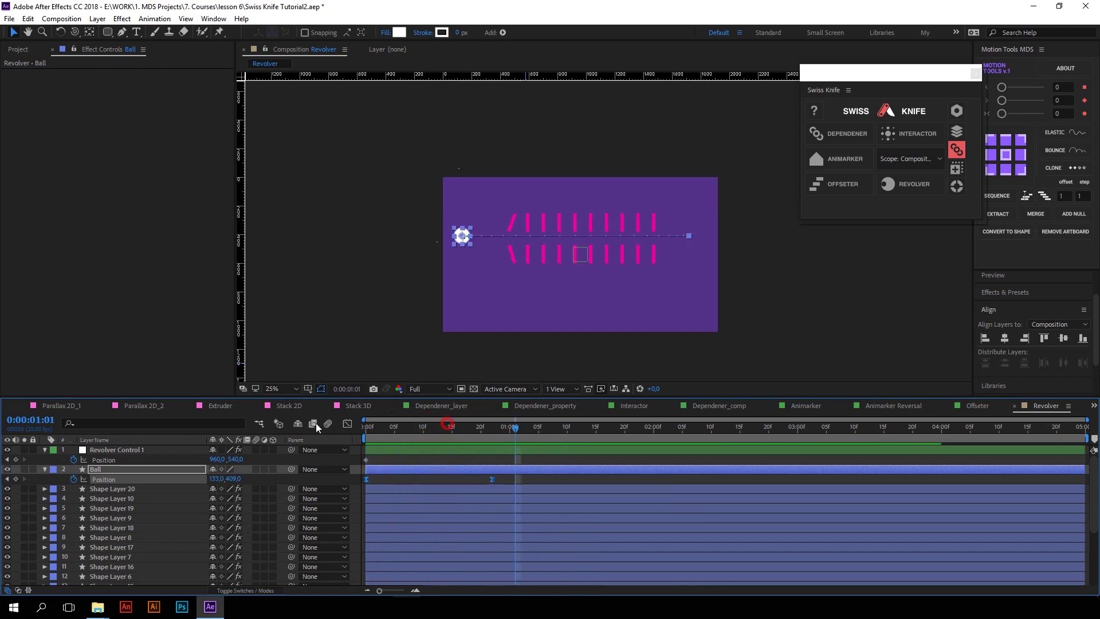